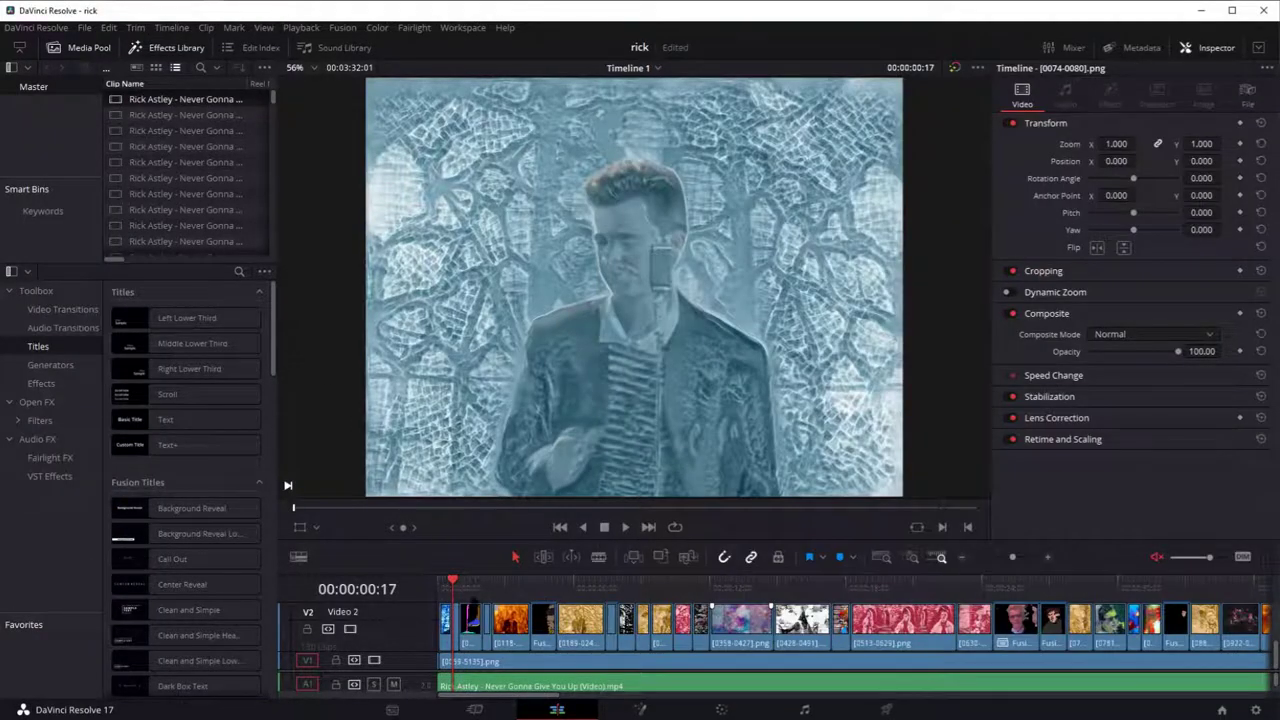
- Play the stylized Rick Astley timeline, then switch to File Explorer showing D:\rick
key(space)
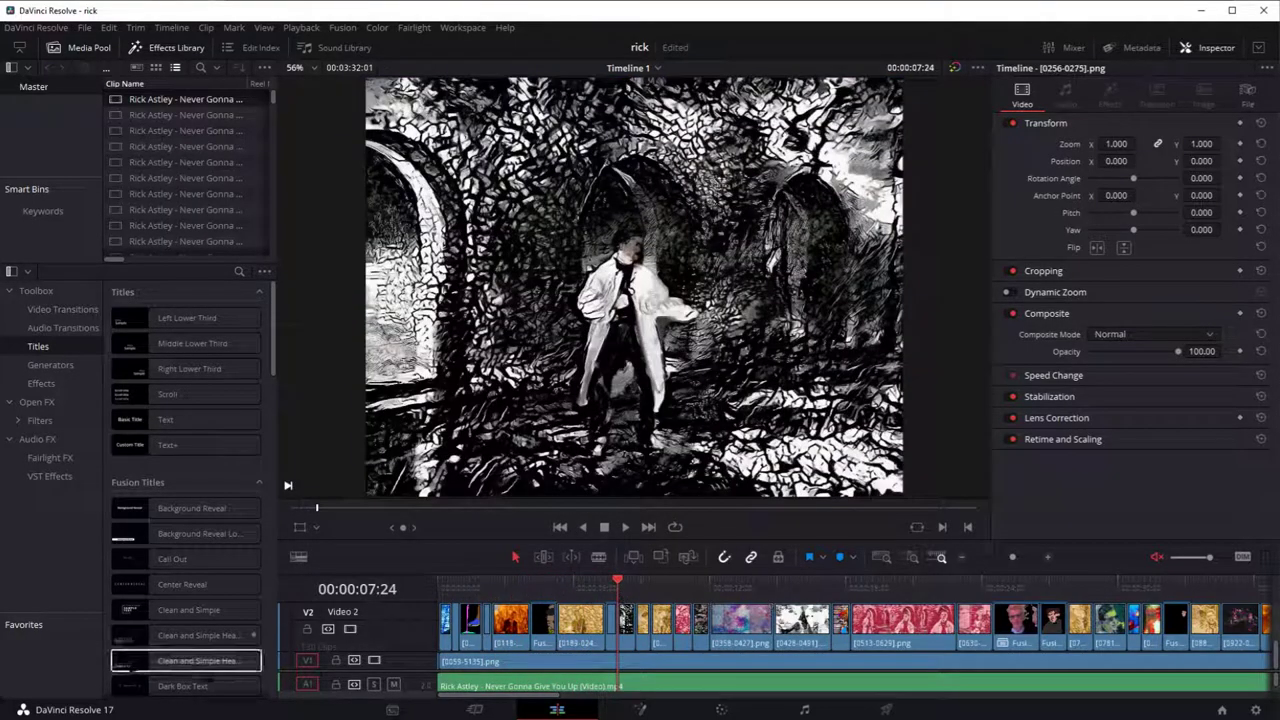
key(alt+Tab)
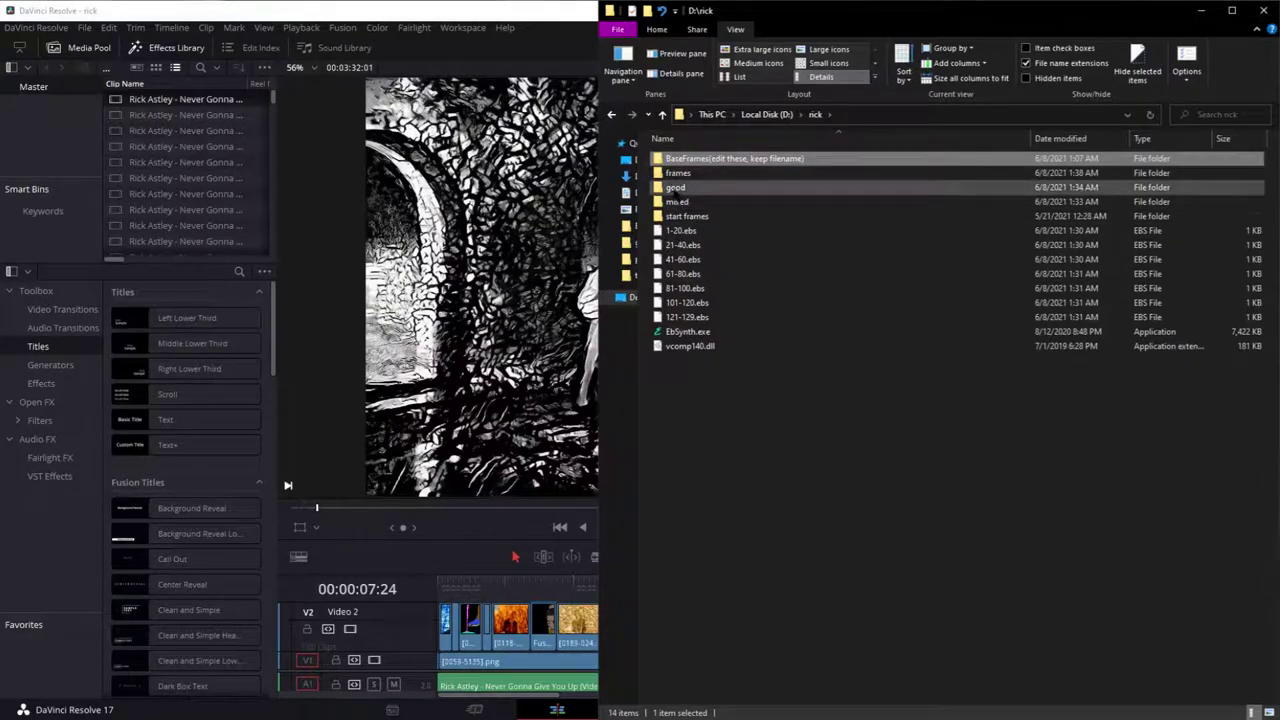
- Open the start frames folder and page through its images in the viewer
double_click(702, 216)
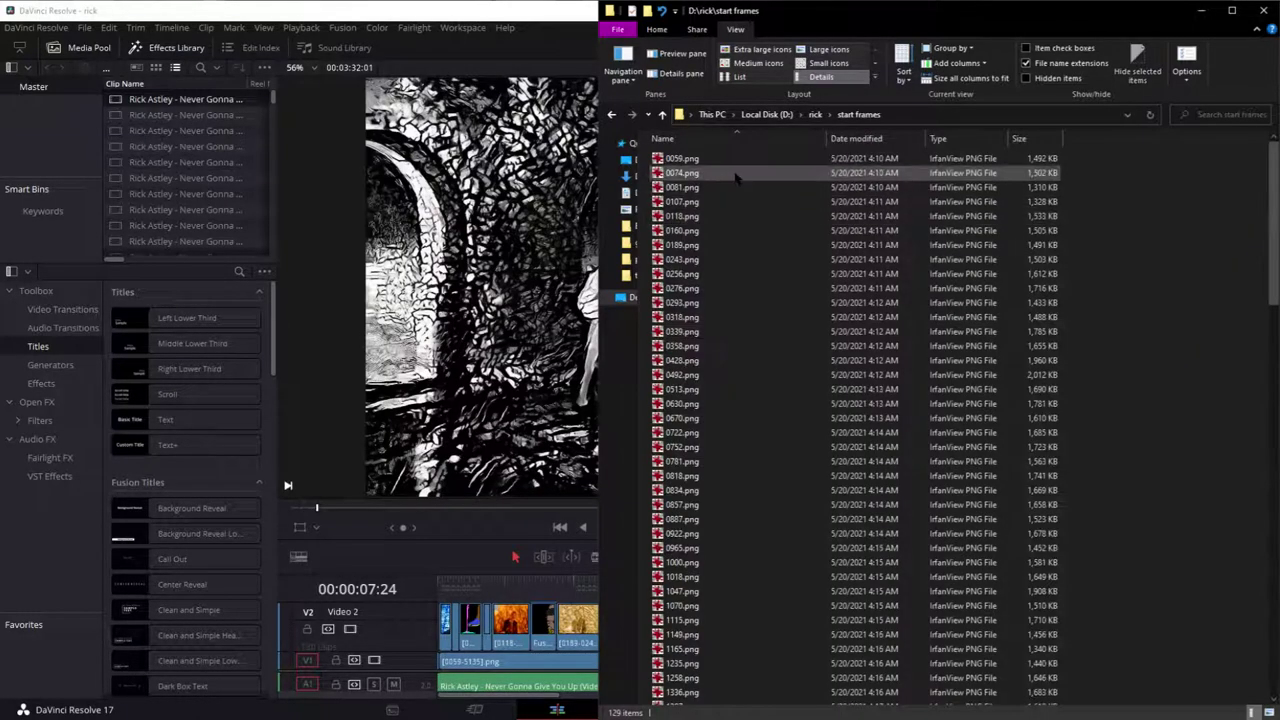
scroll(735, 177, down, 6)
scroll(735, 177, up, 6)
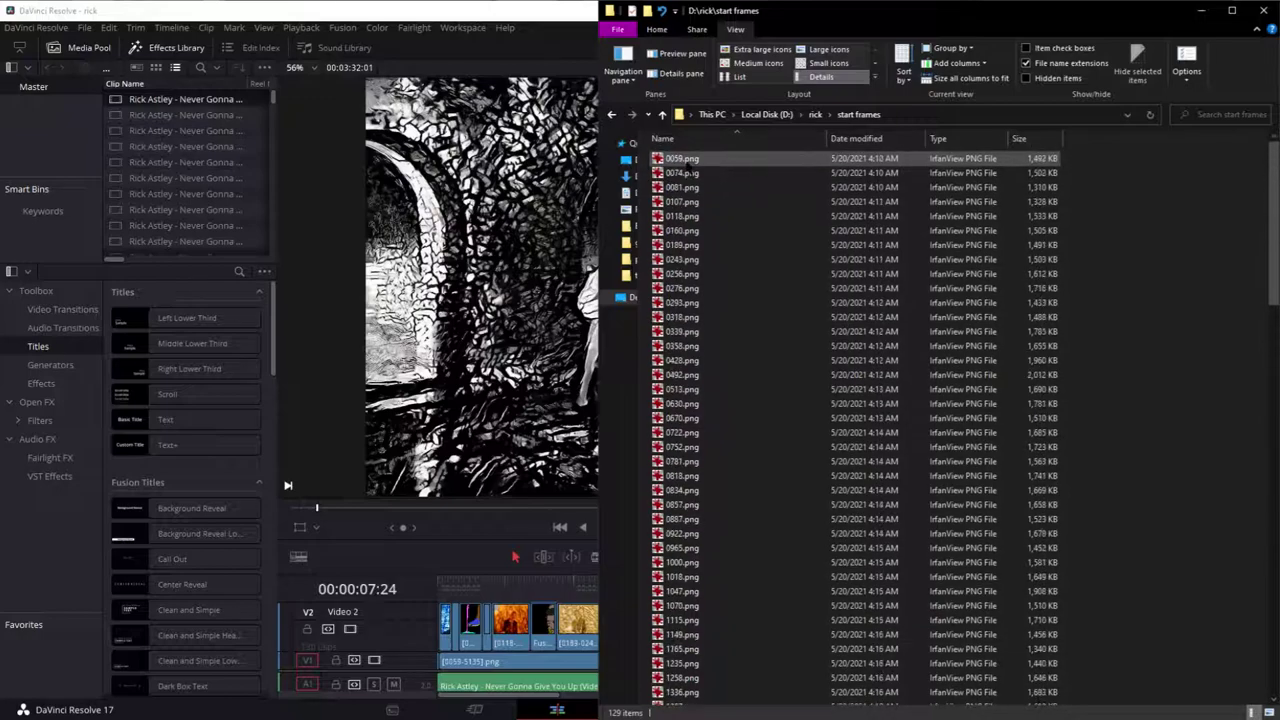
double_click(735, 158)
key(Right)
key(Right)
key(Right)
key(Right)
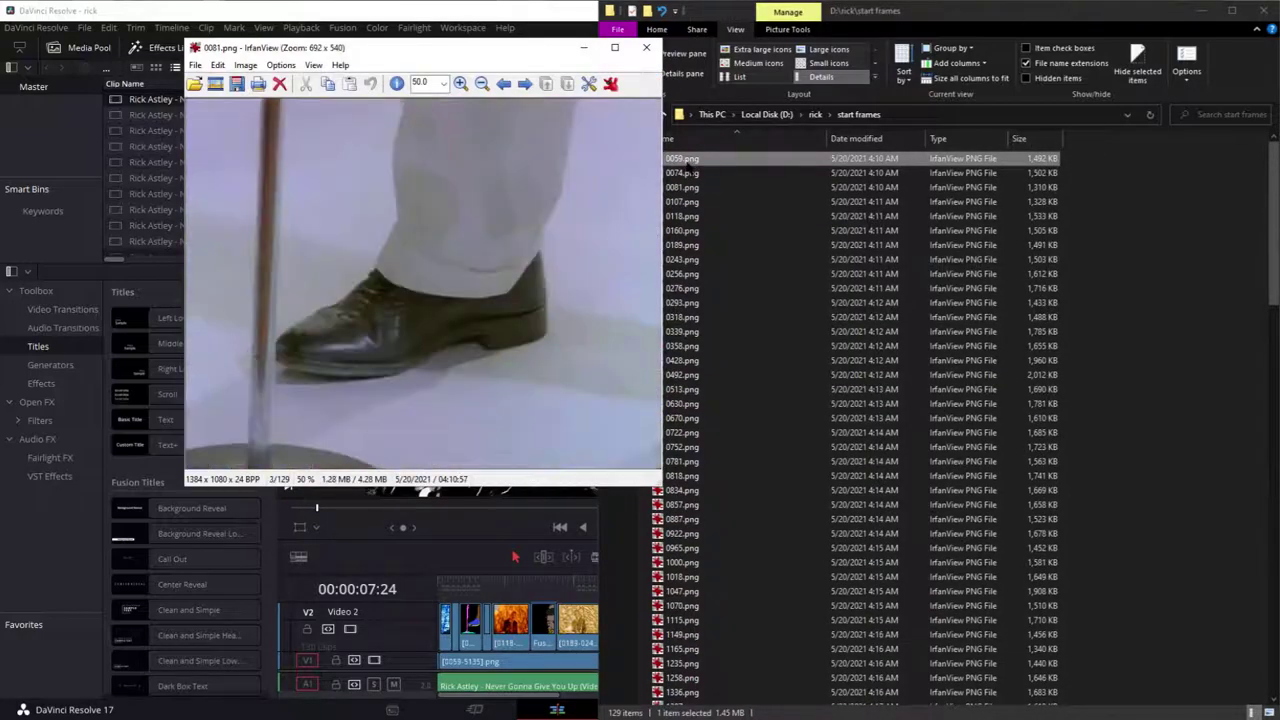
key(Right)
key(Right)
key(Right)
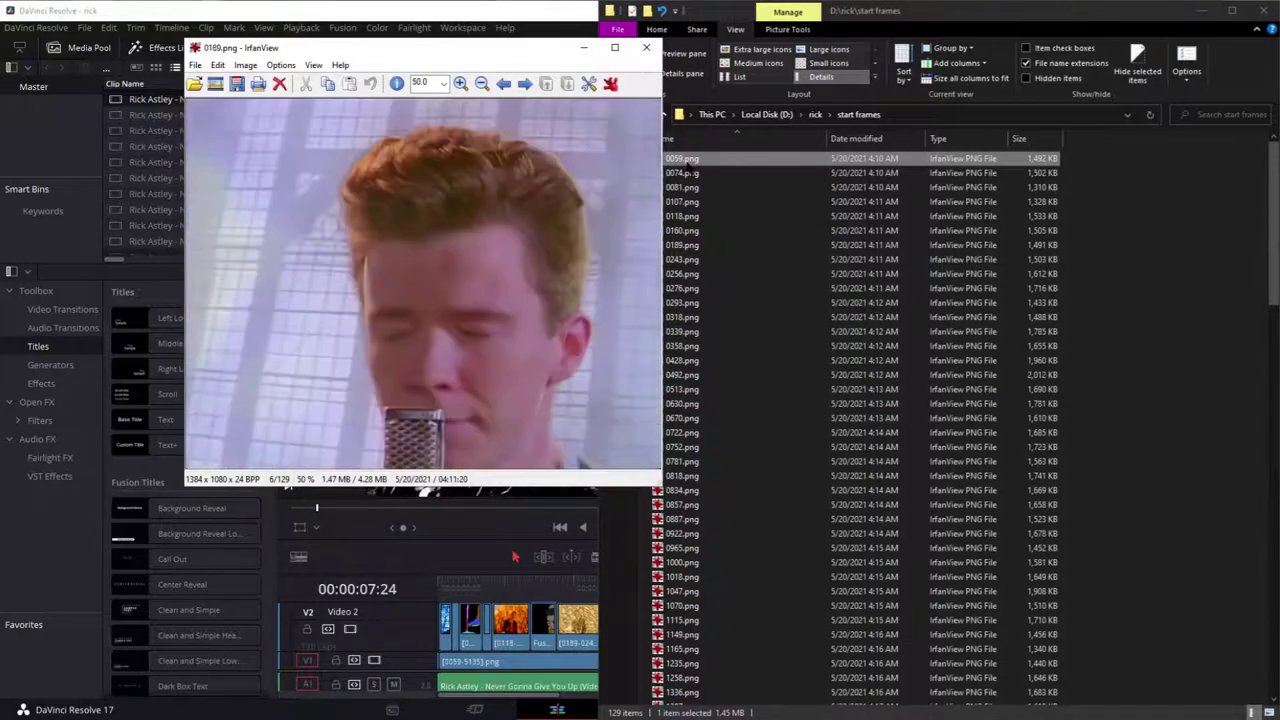
- Close the viewer and select 1-20.ebs back in the D:\rick folder
click(647, 50)
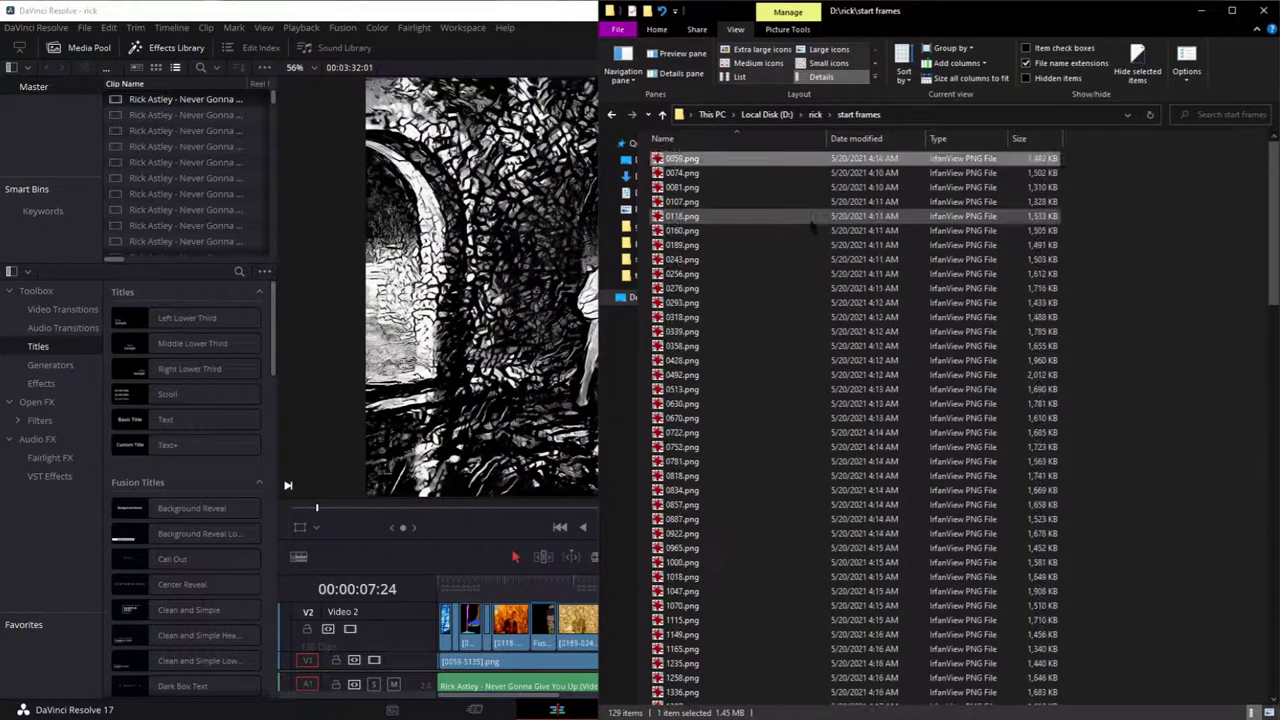
click(815, 114)
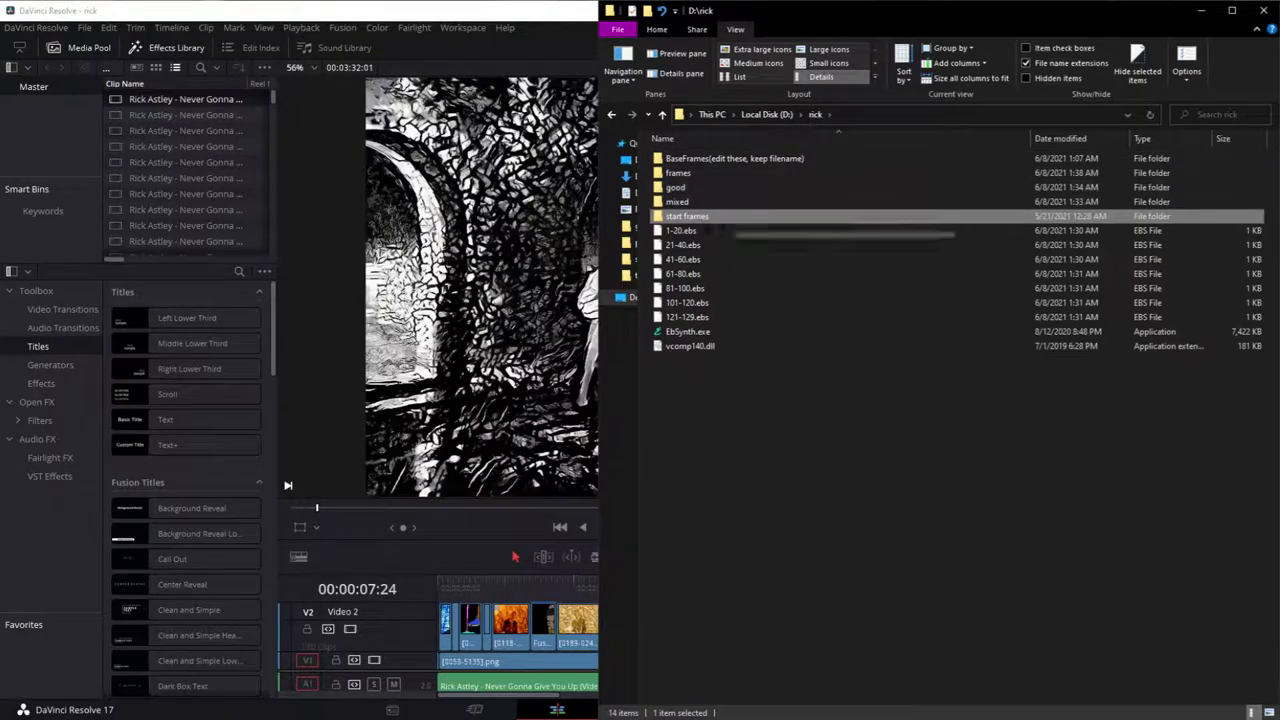
click(690, 231)
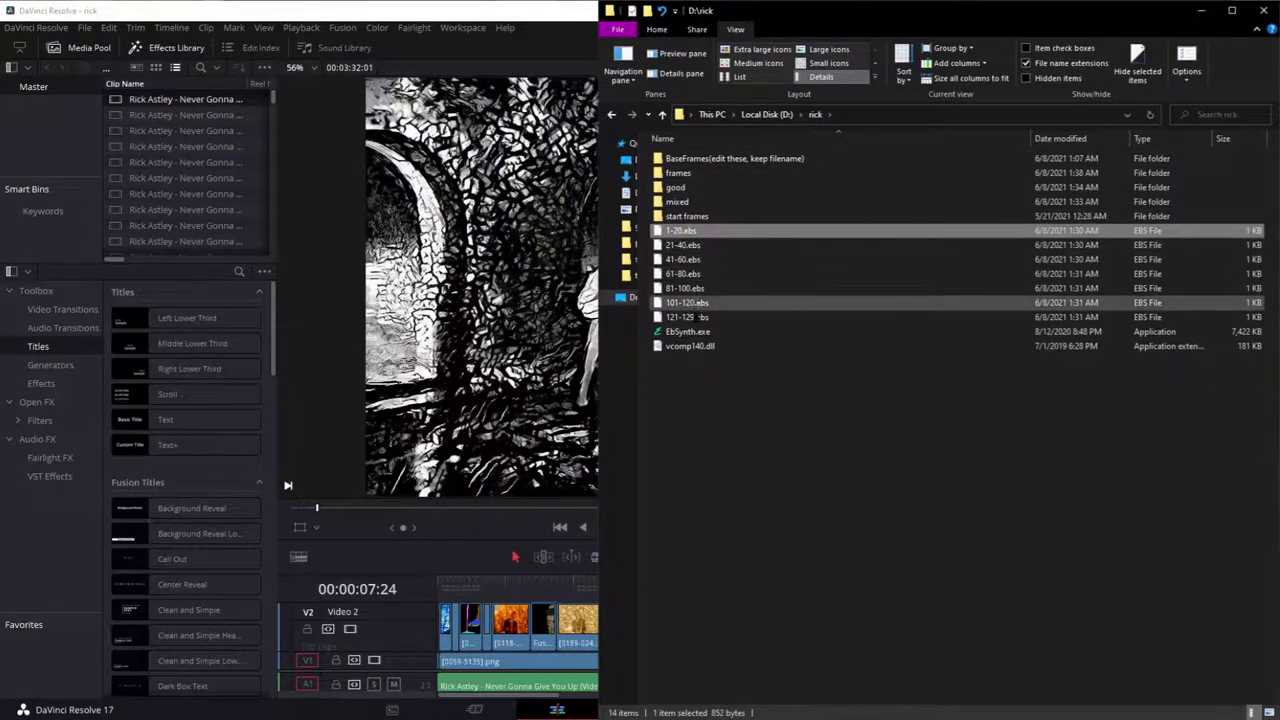
- Open 1-20.ebs in EbSynth and drag its window fully onto the screen
drag(680, 232, 689, 333)
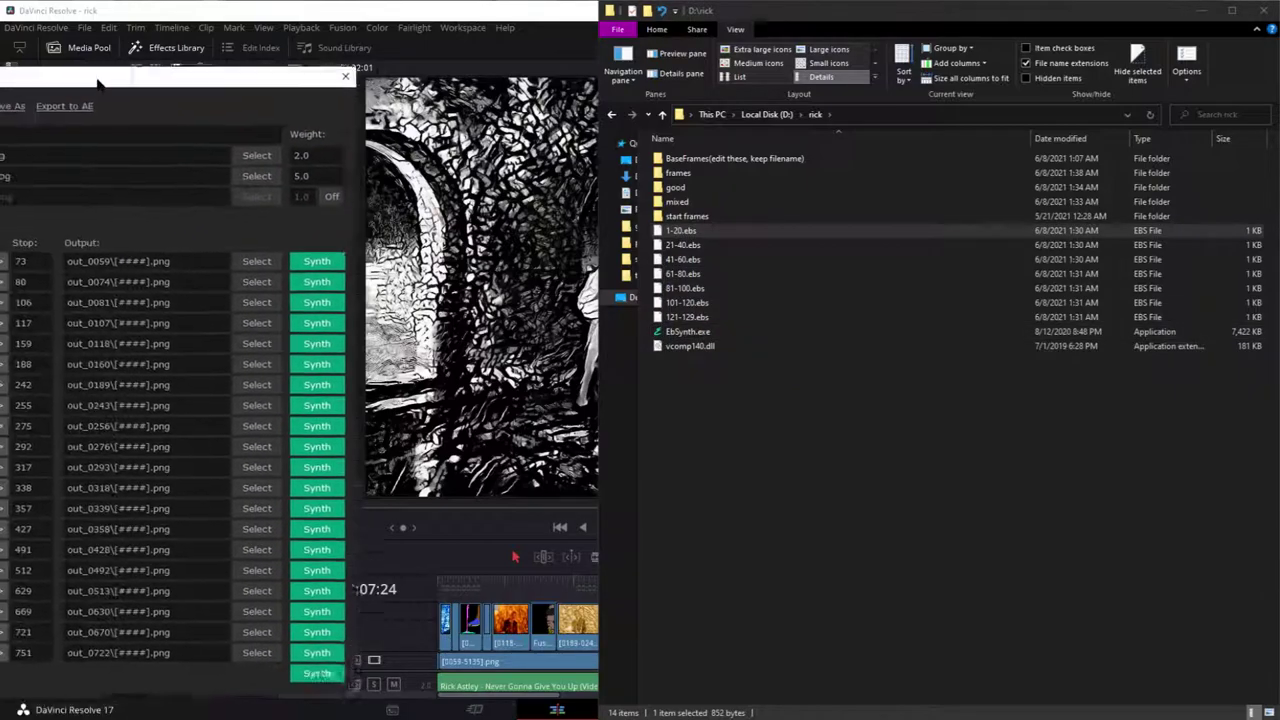
drag(163, 58, 432, 62)
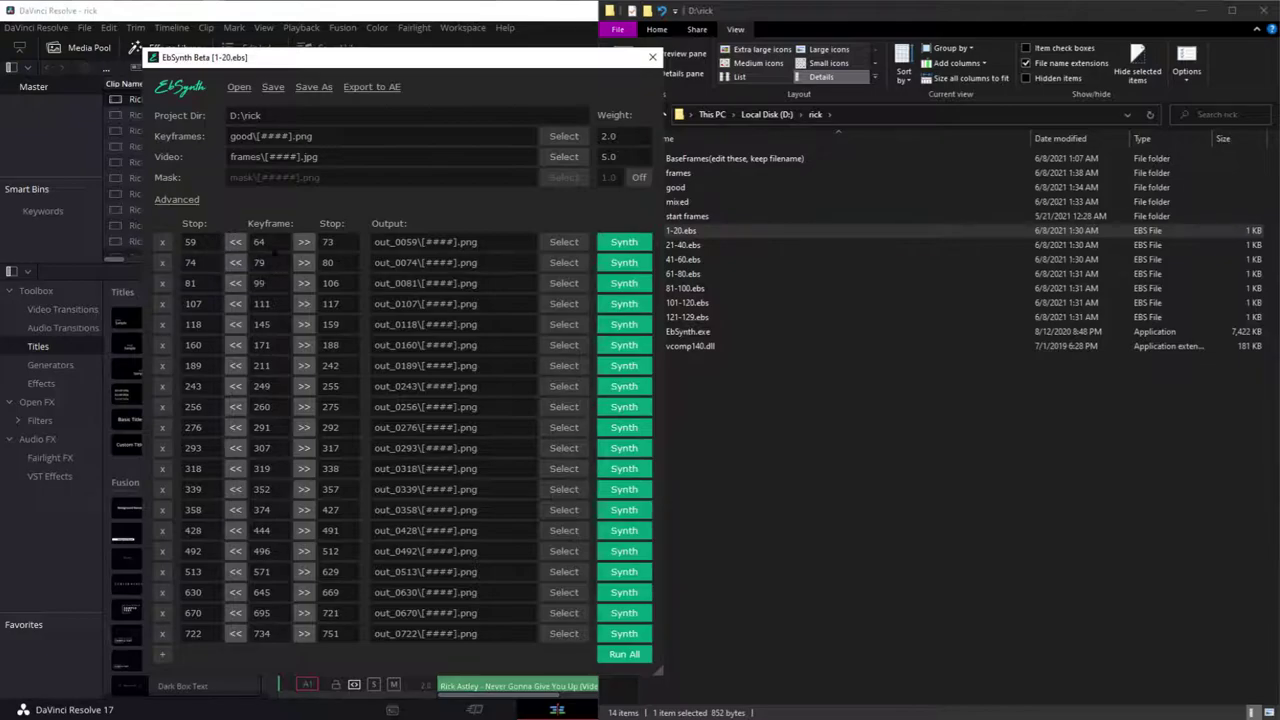
click(786, 502)
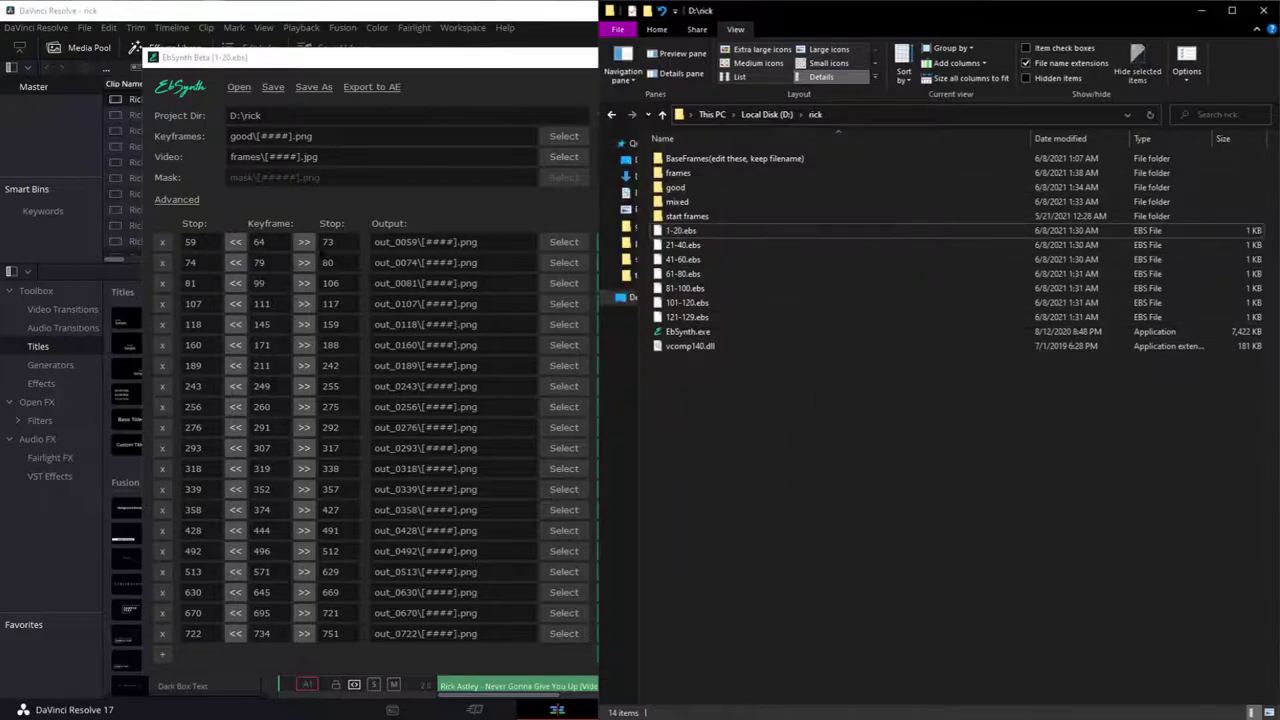
- Open BaseFrames and step through the images from 0064.png to 0571.png in IrfanView
click(745, 162)
double_click(745, 162)
double_click(749, 160)
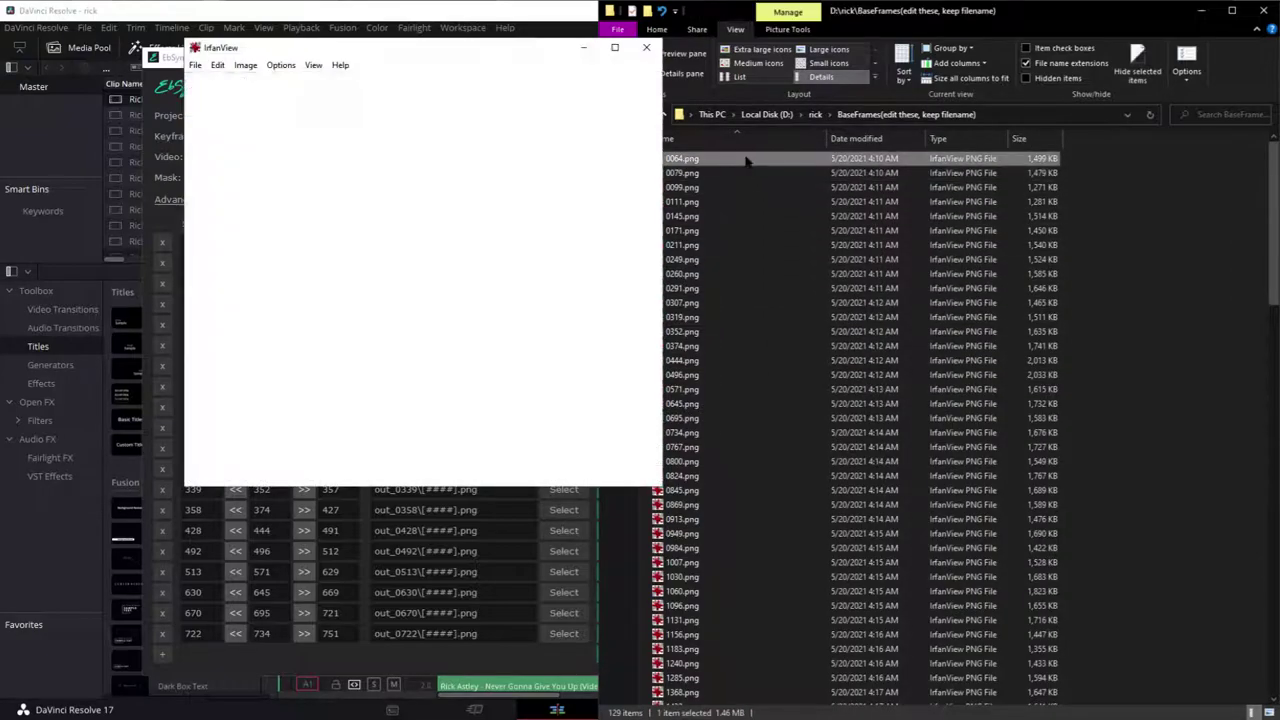
key(Right)
key(Right)
key(Right)
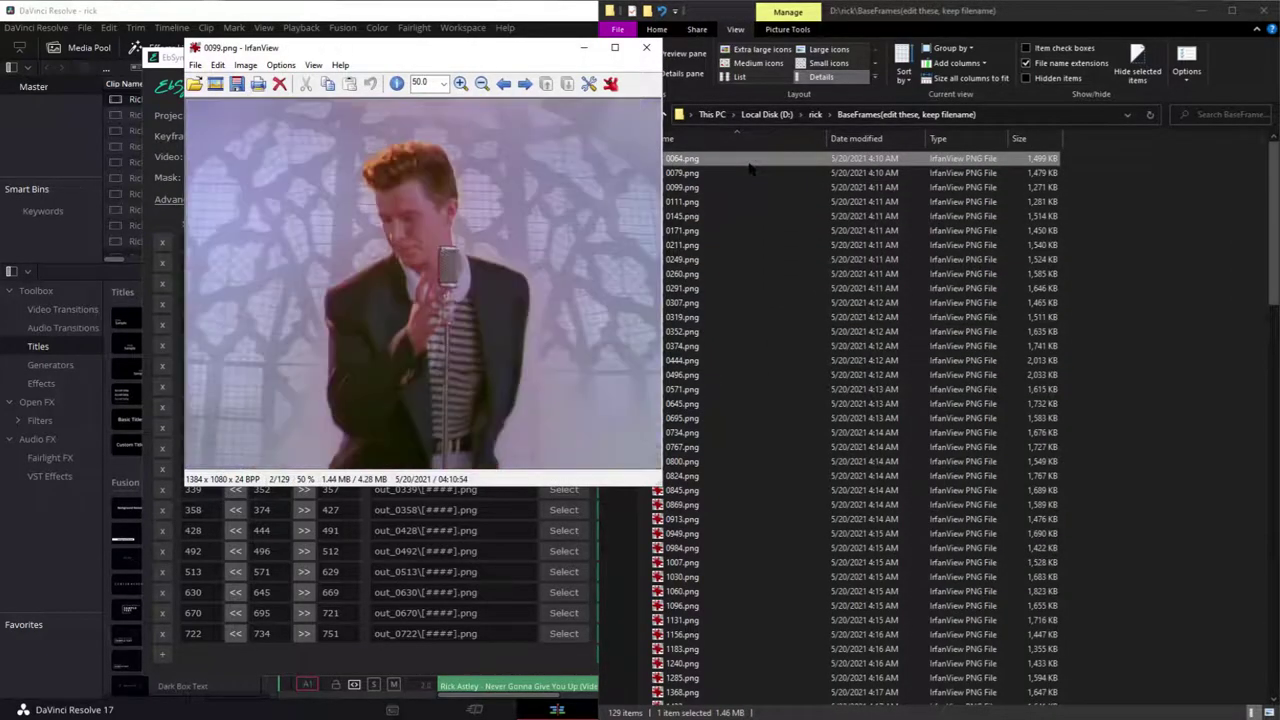
key(Right)
key(Right)
key(Right)
key(Right)
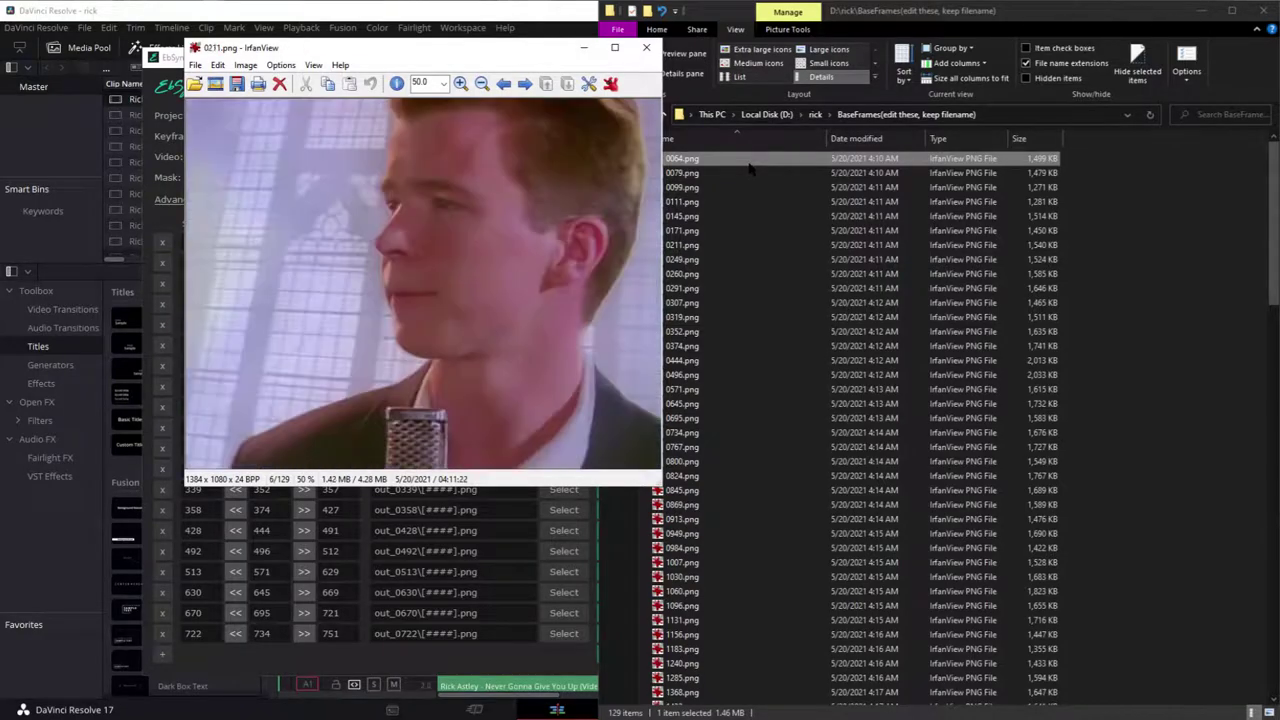
key(Right)
key(Right)
key(Right)
key(Right)
key(Right)
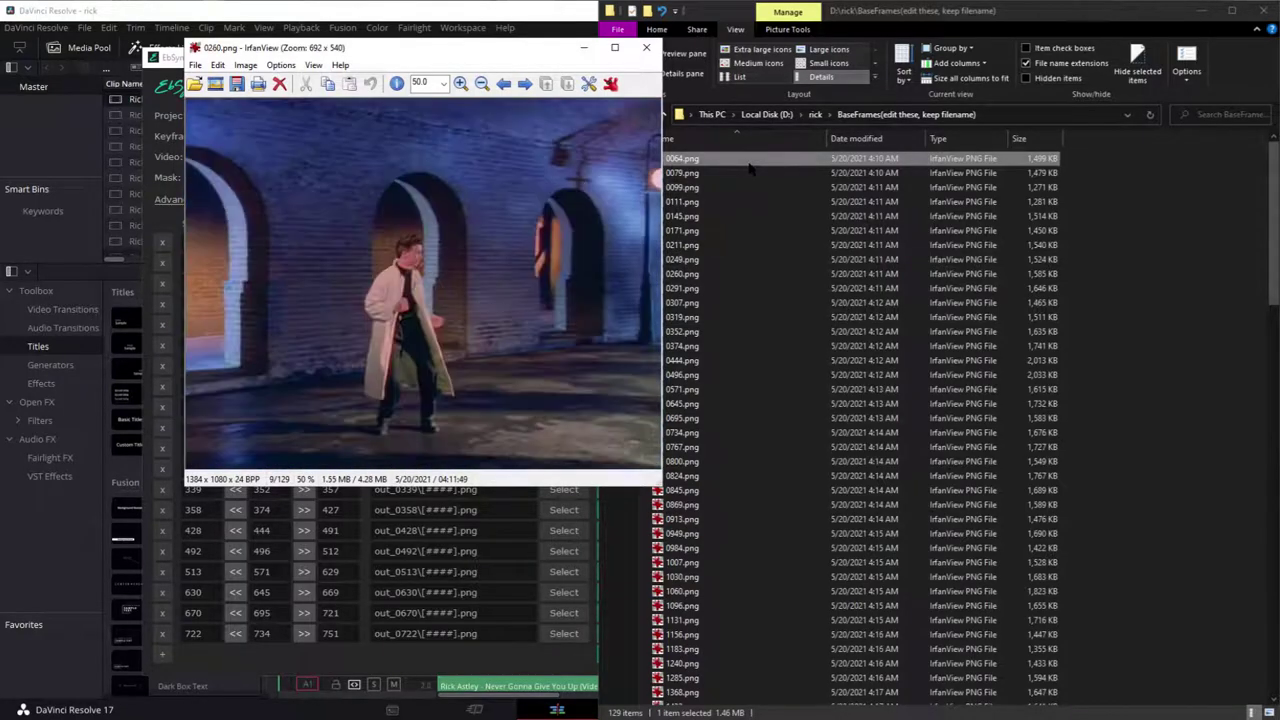
key(Right)
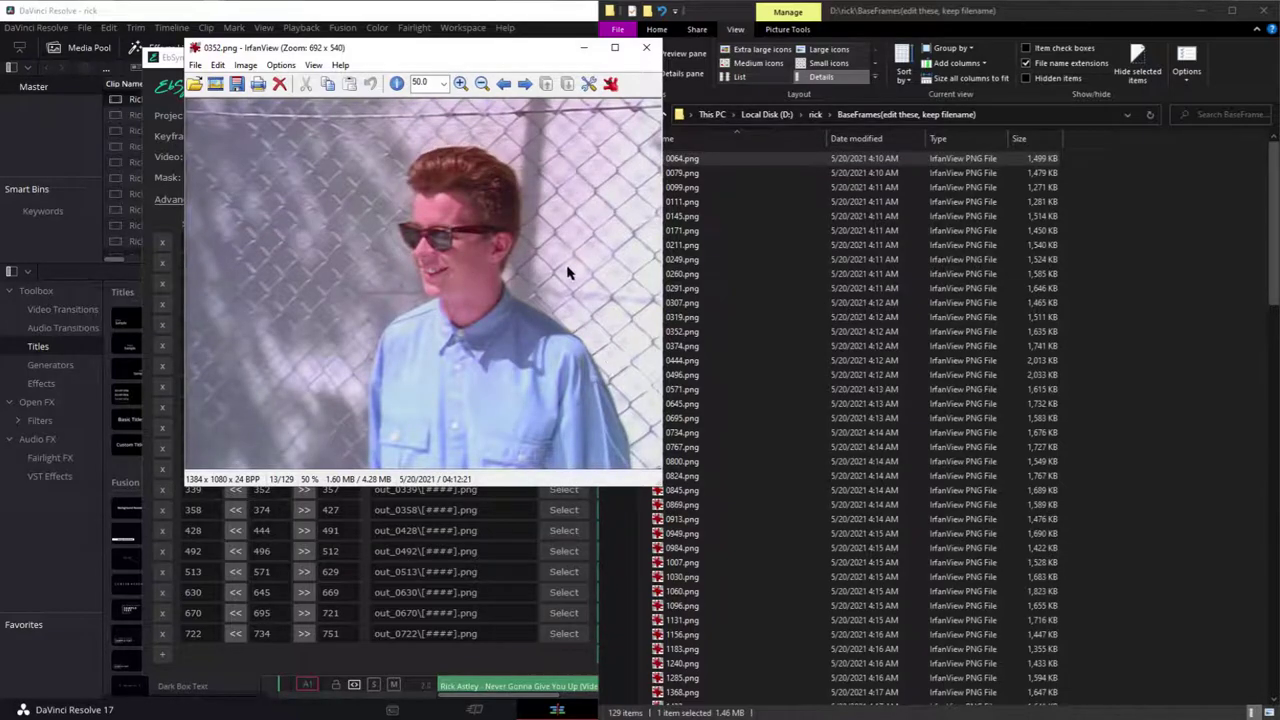
key(Right)
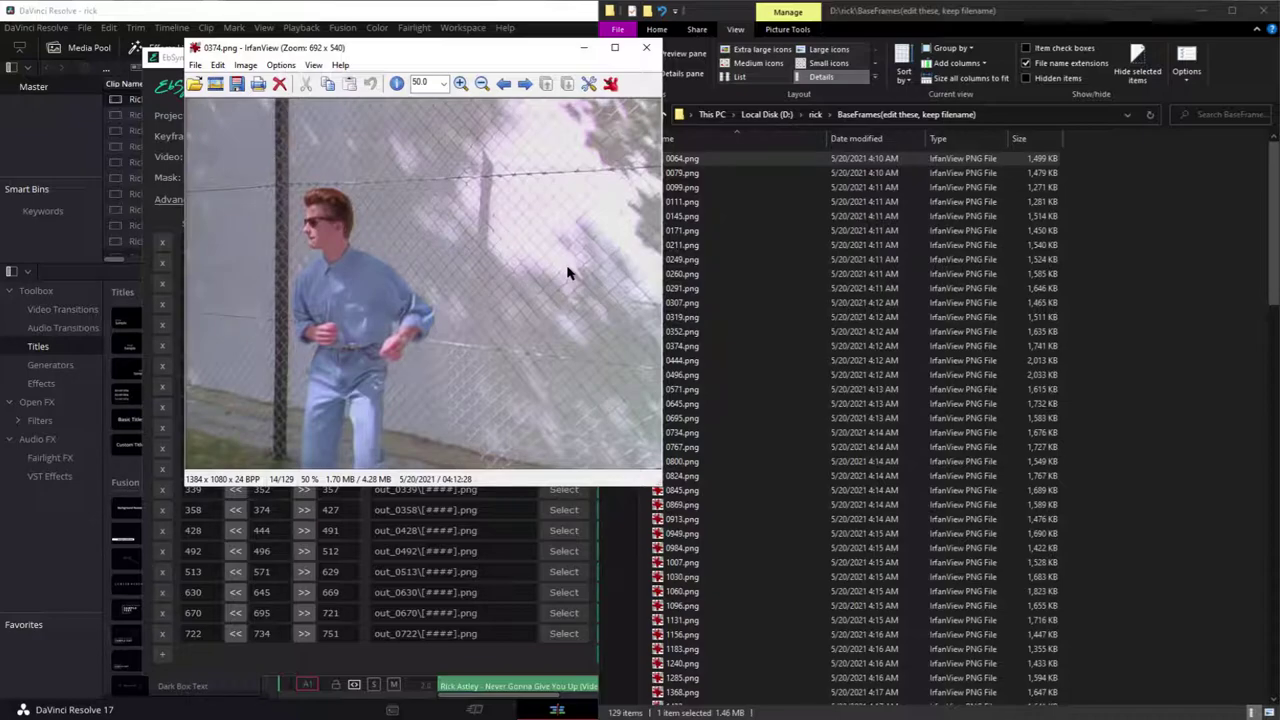
key(Right)
key(Right)
key(Right)
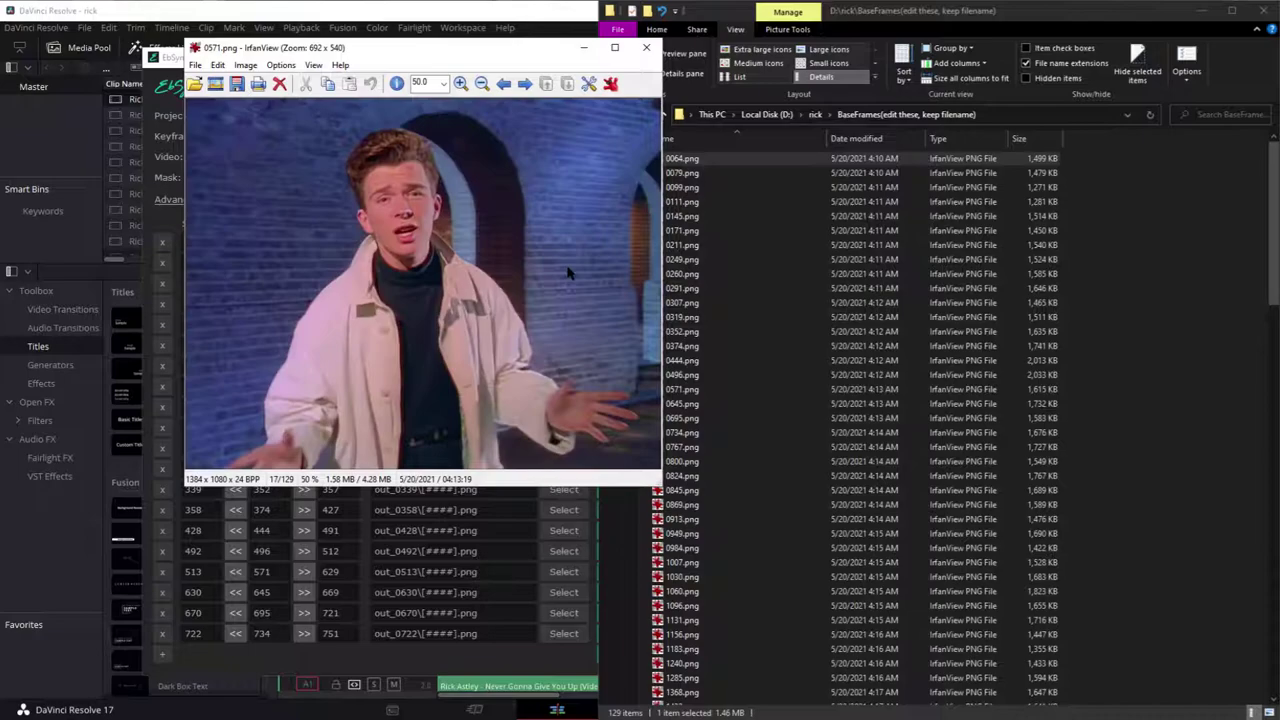
key(Left)
key(Right)
- Open the D:\rick\frames folder and view the first frame, 0059.jpg
click(648, 47)
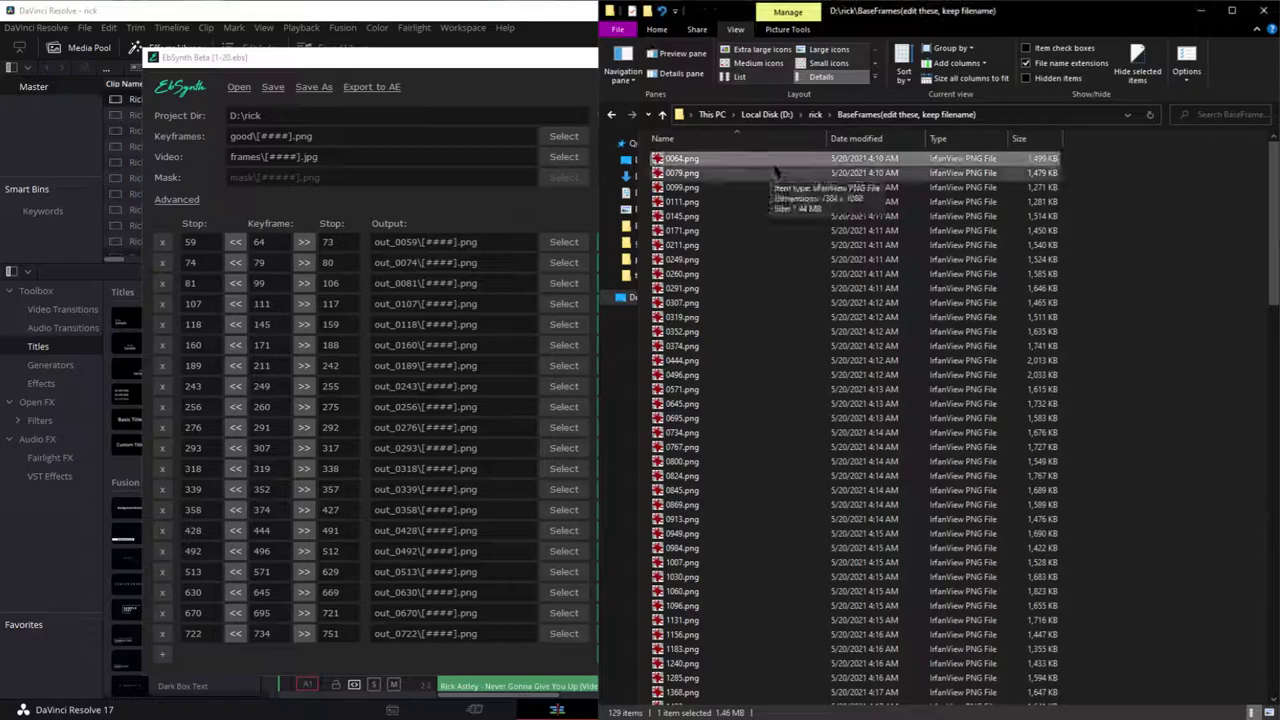
click(815, 114)
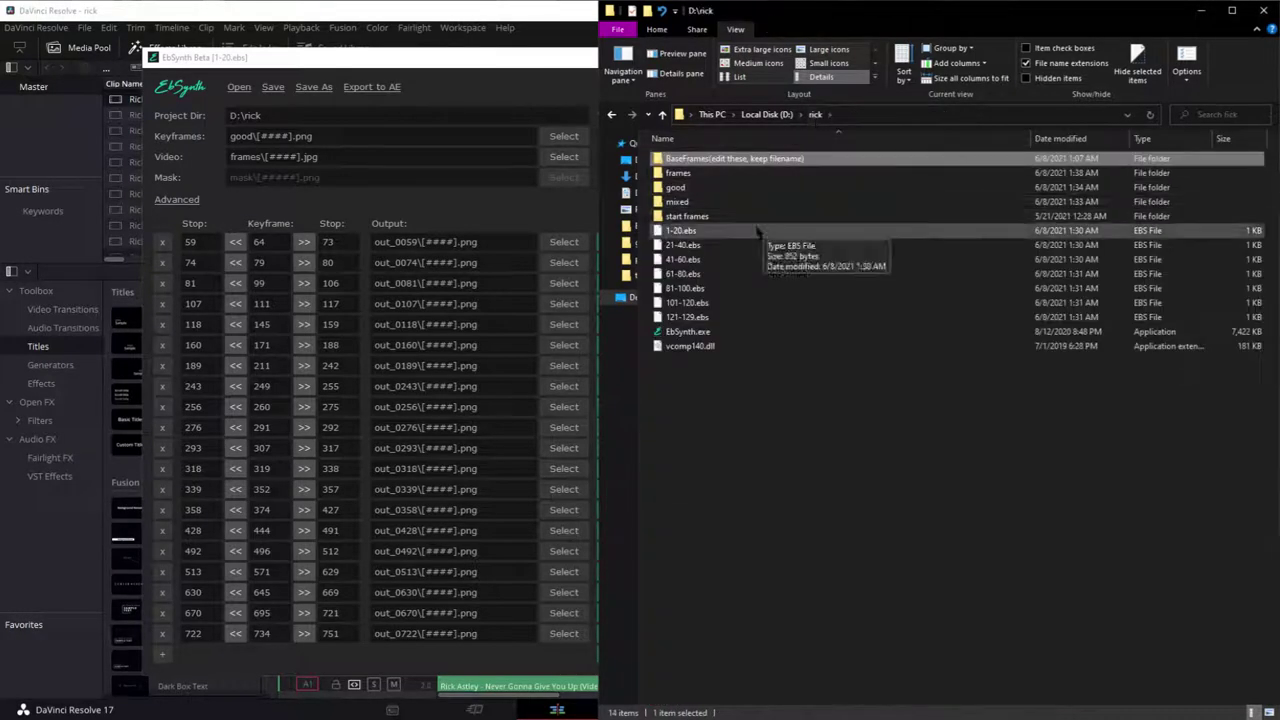
double_click(708, 174)
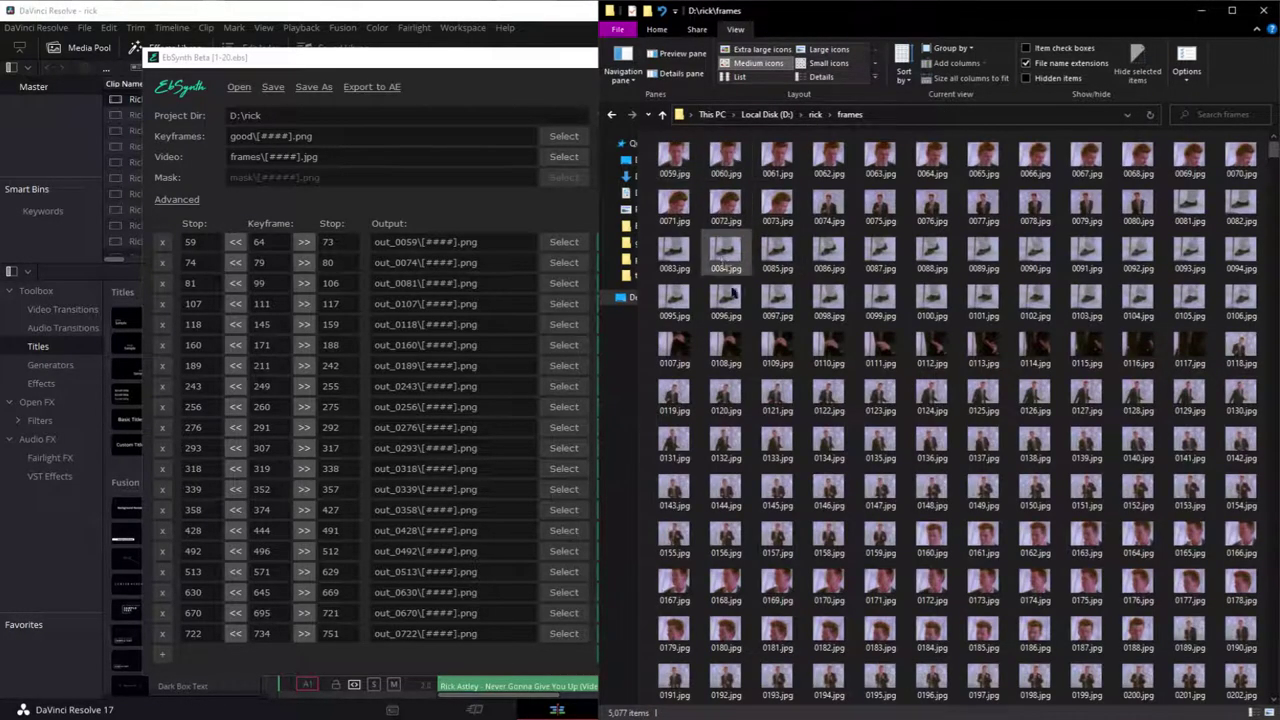
click(679, 168)
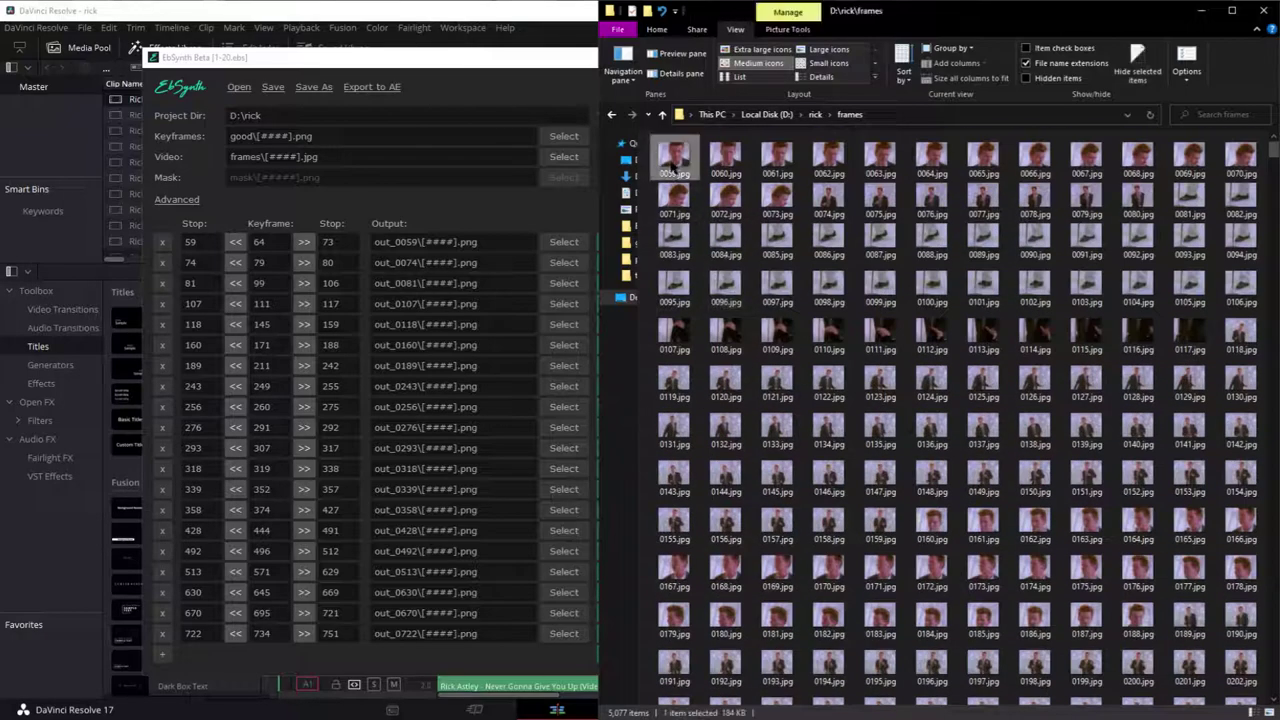
double_click(679, 168)
- Close the viewer and bring the EbSynth project back to the front
scroll(471, 255, down, 14)
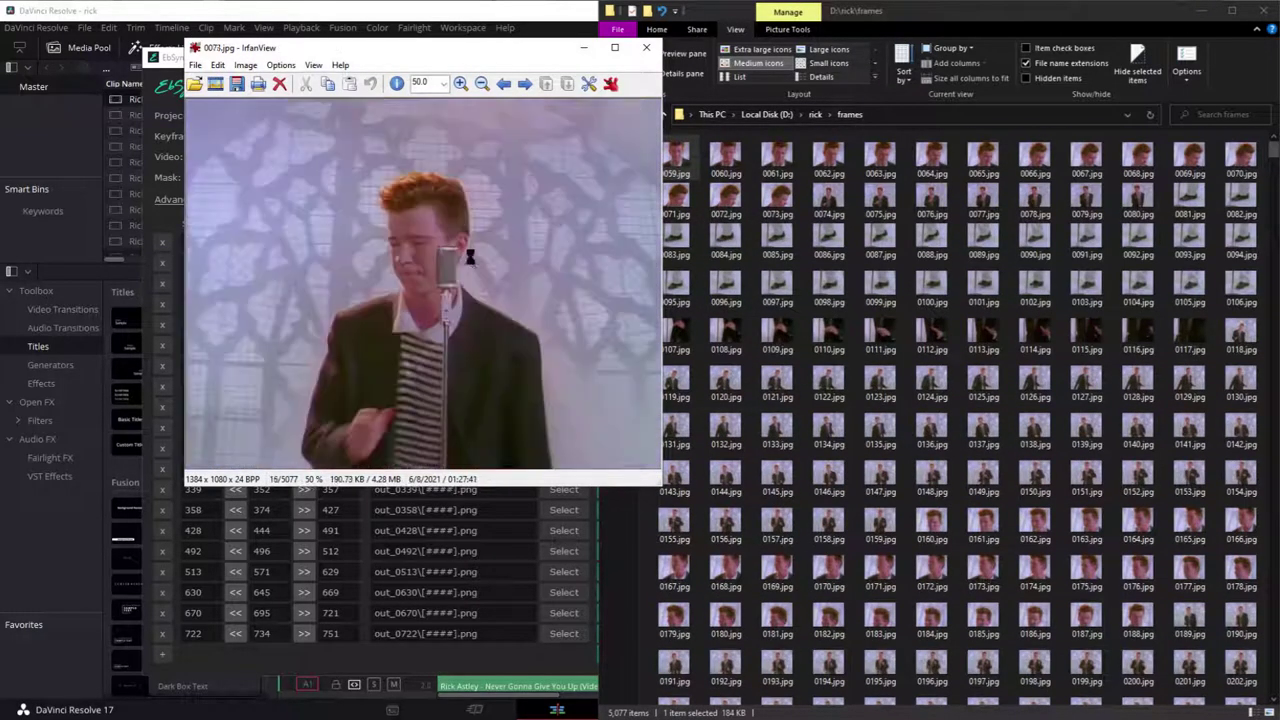
scroll(472, 261, up, 6)
click(646, 47)
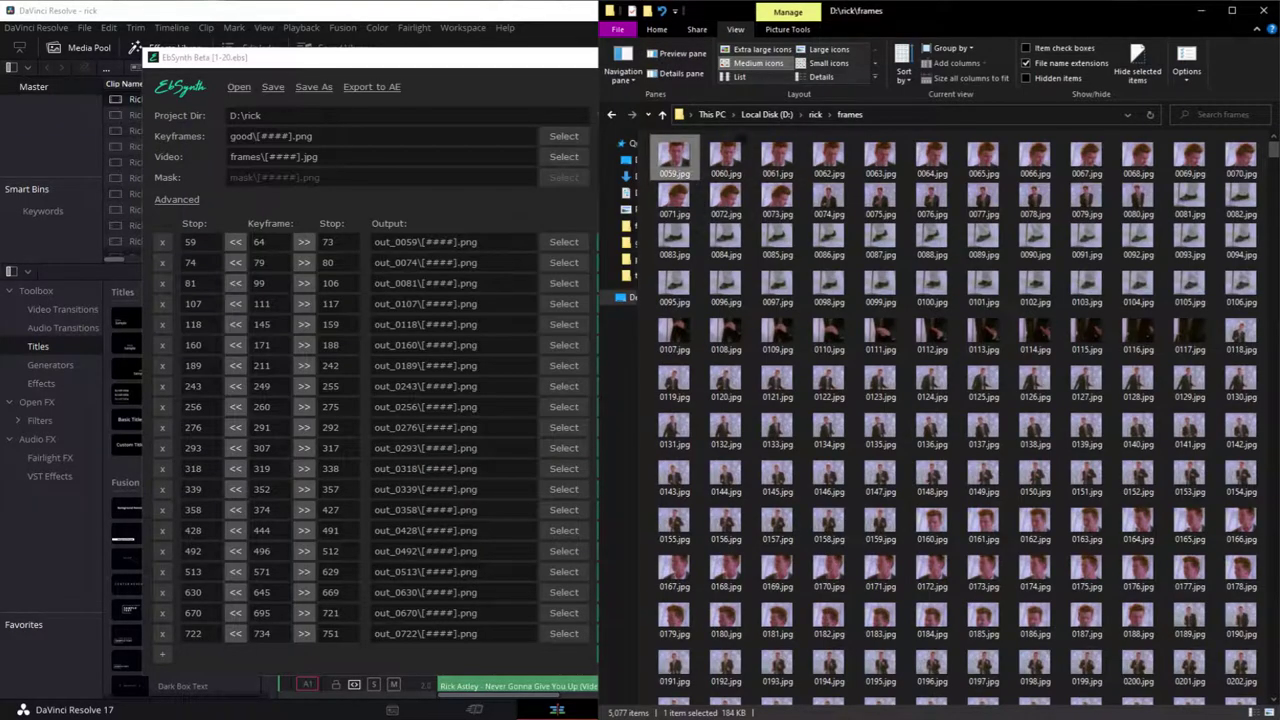
click(203, 162)
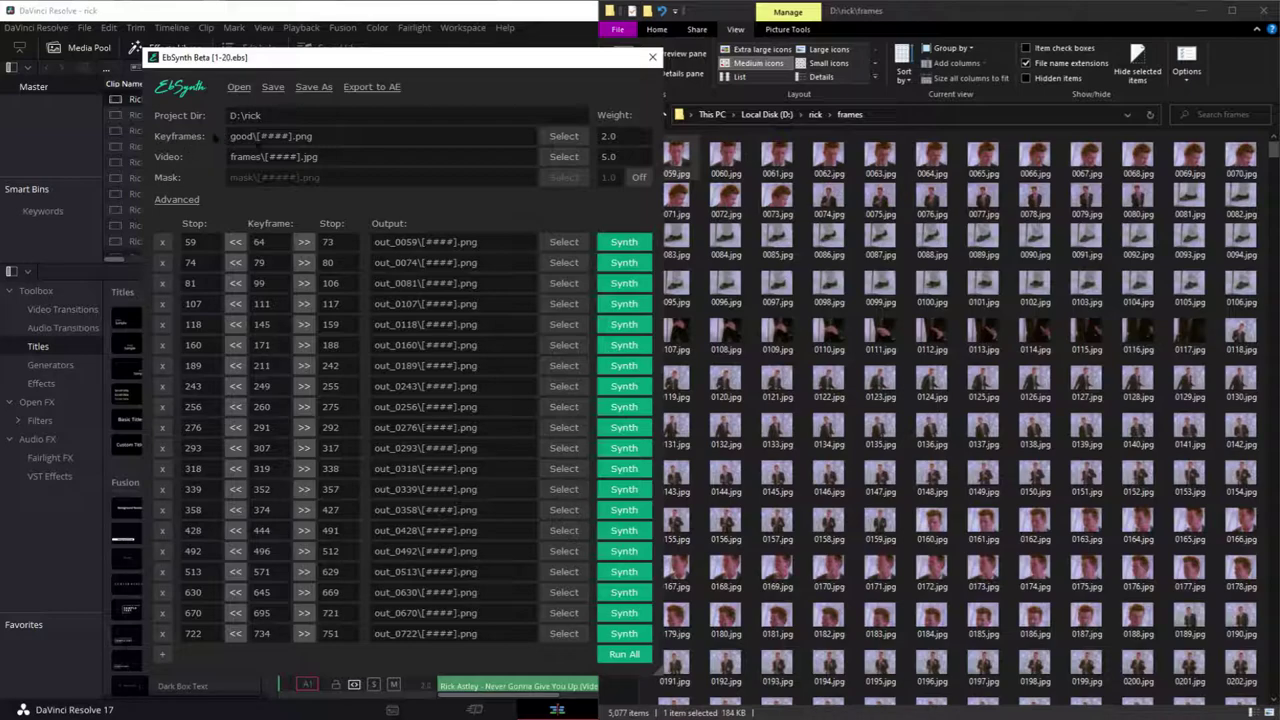
- View the stylized keyframe 0064.png in the good folder
click(815, 114)
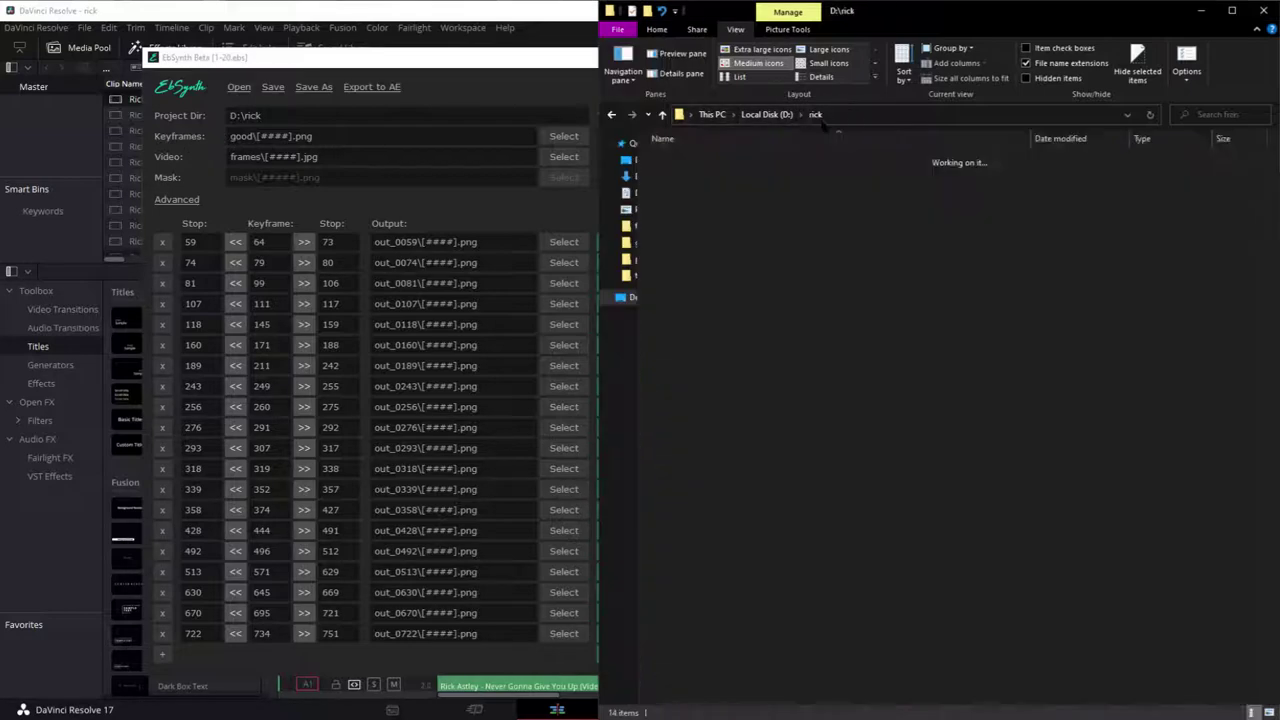
double_click(697, 187)
click(675, 141)
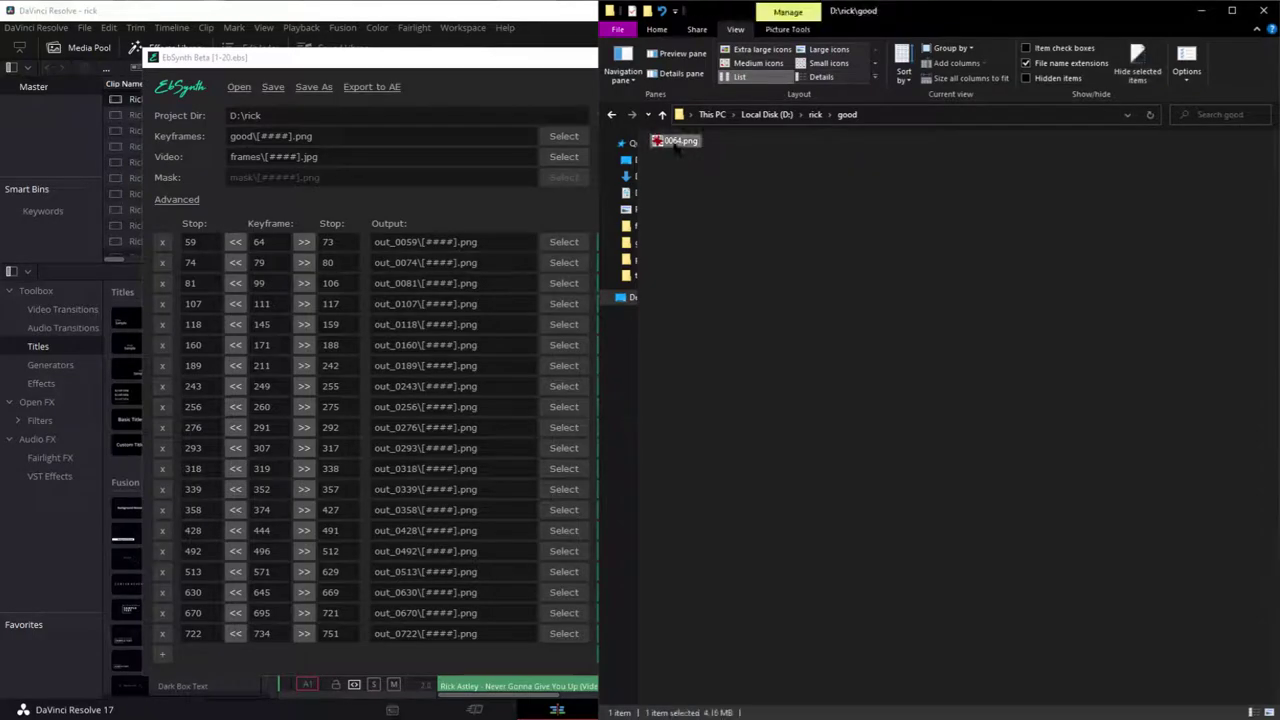
double_click(676, 143)
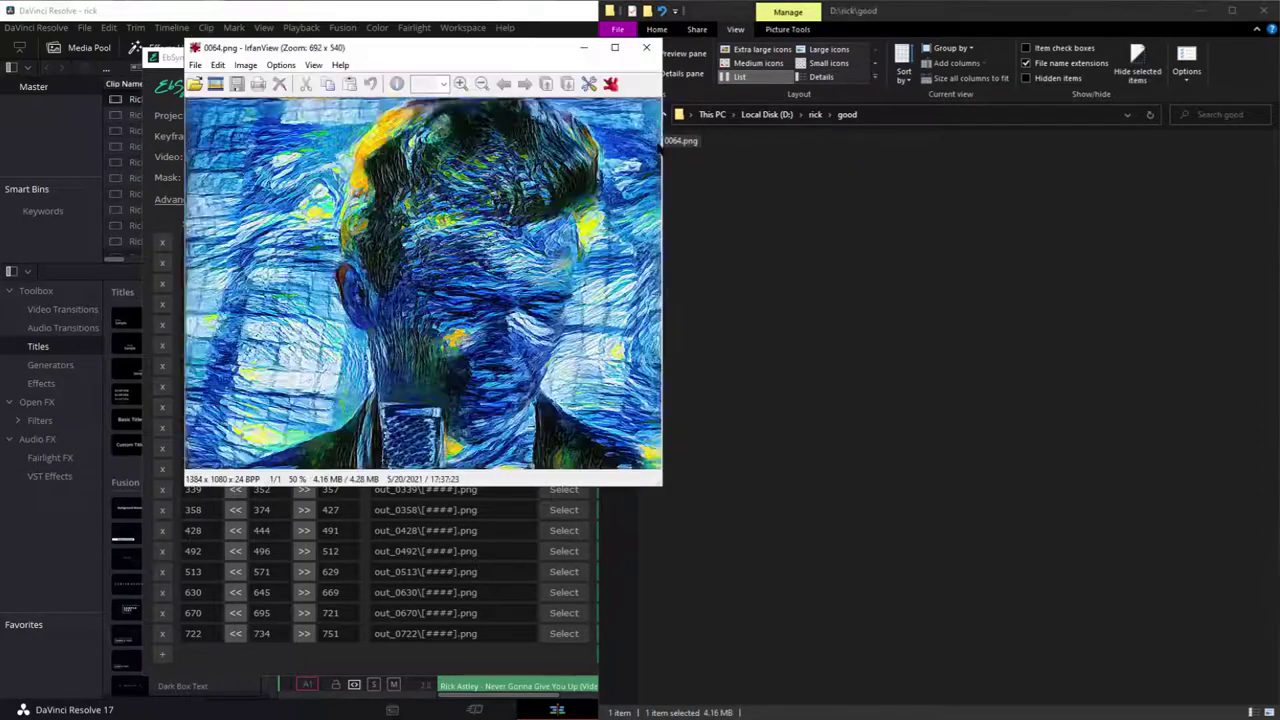
click(646, 47)
- Browse mixed\mjoelh, select 0171-joel.xcf, and return to D:\rick
click(815, 114)
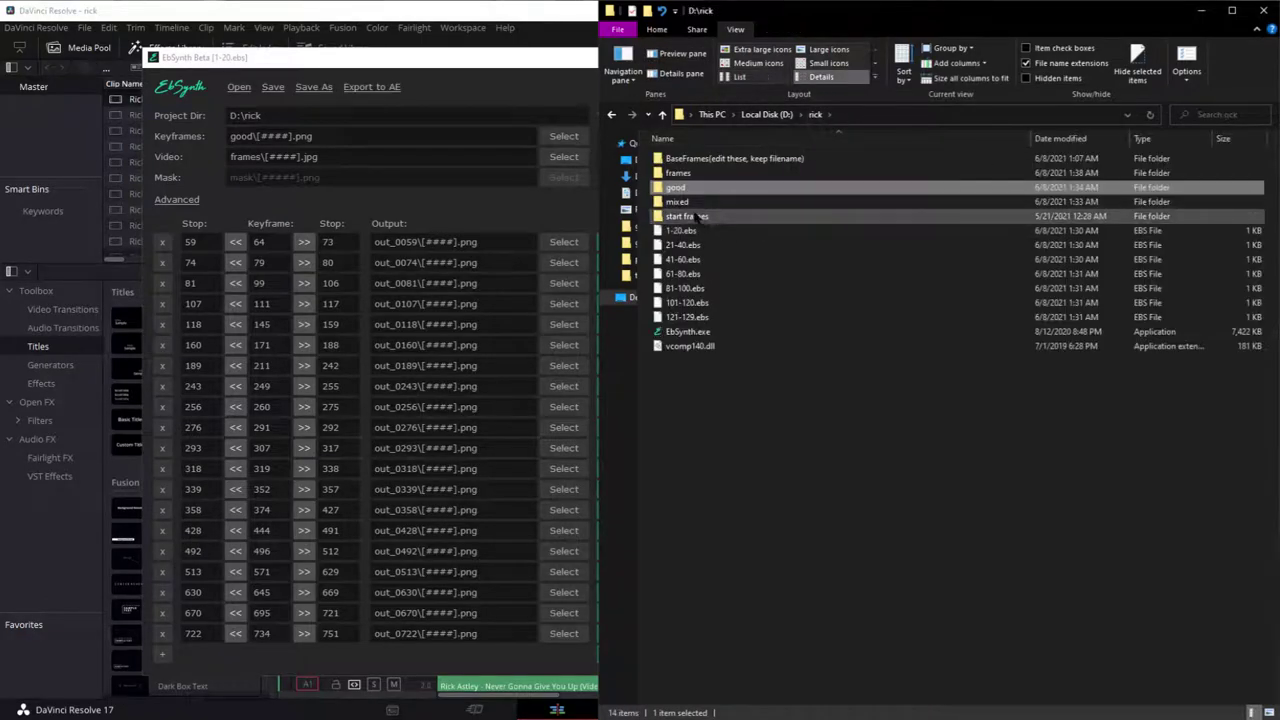
double_click(690, 202)
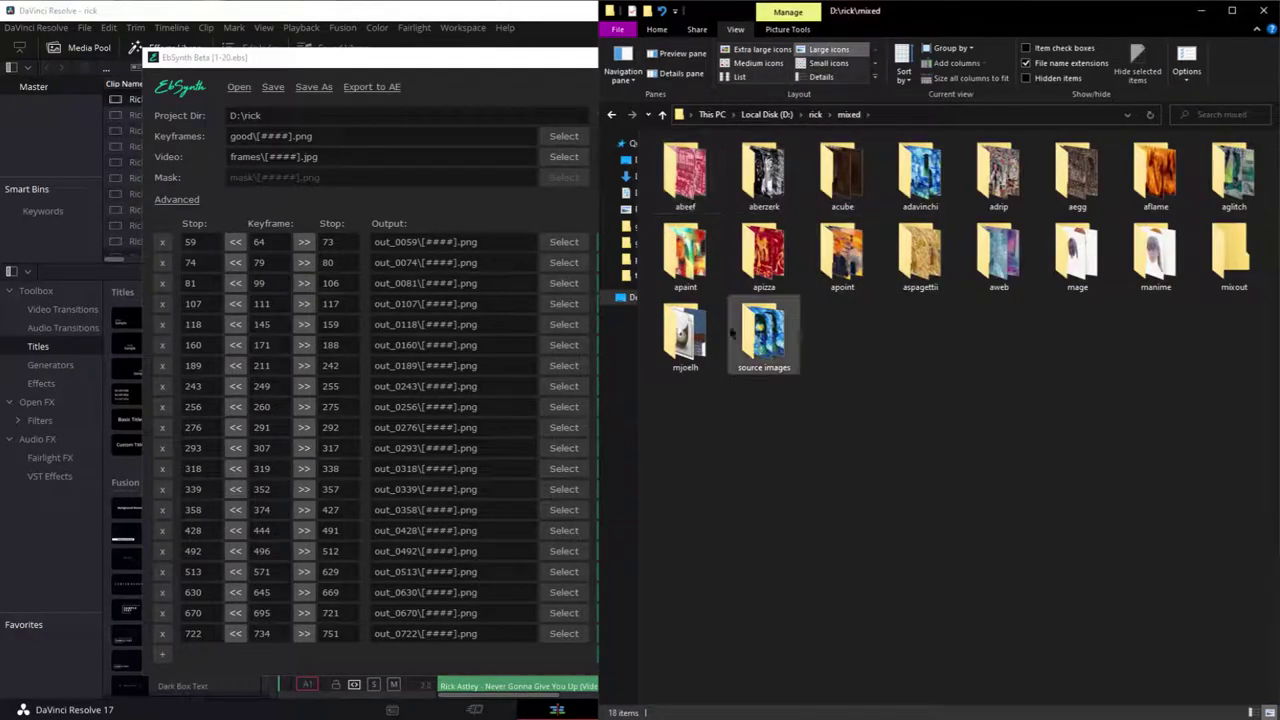
double_click(685, 335)
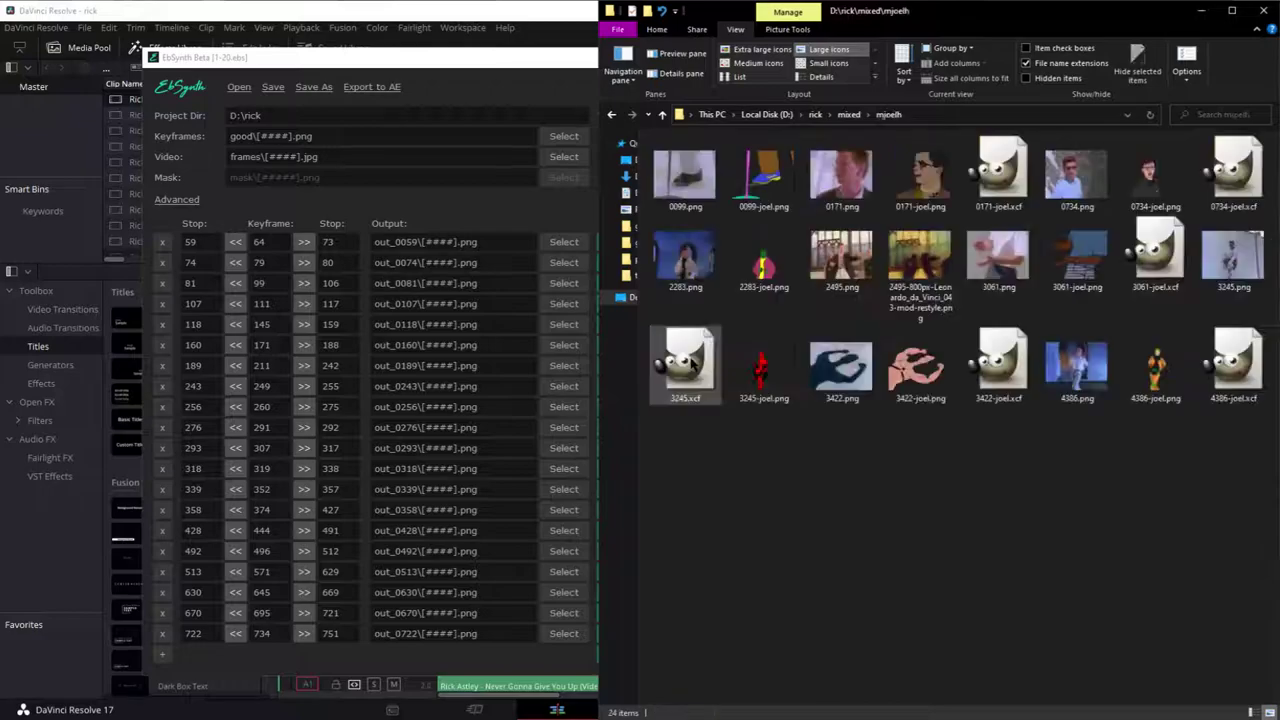
click(998, 178)
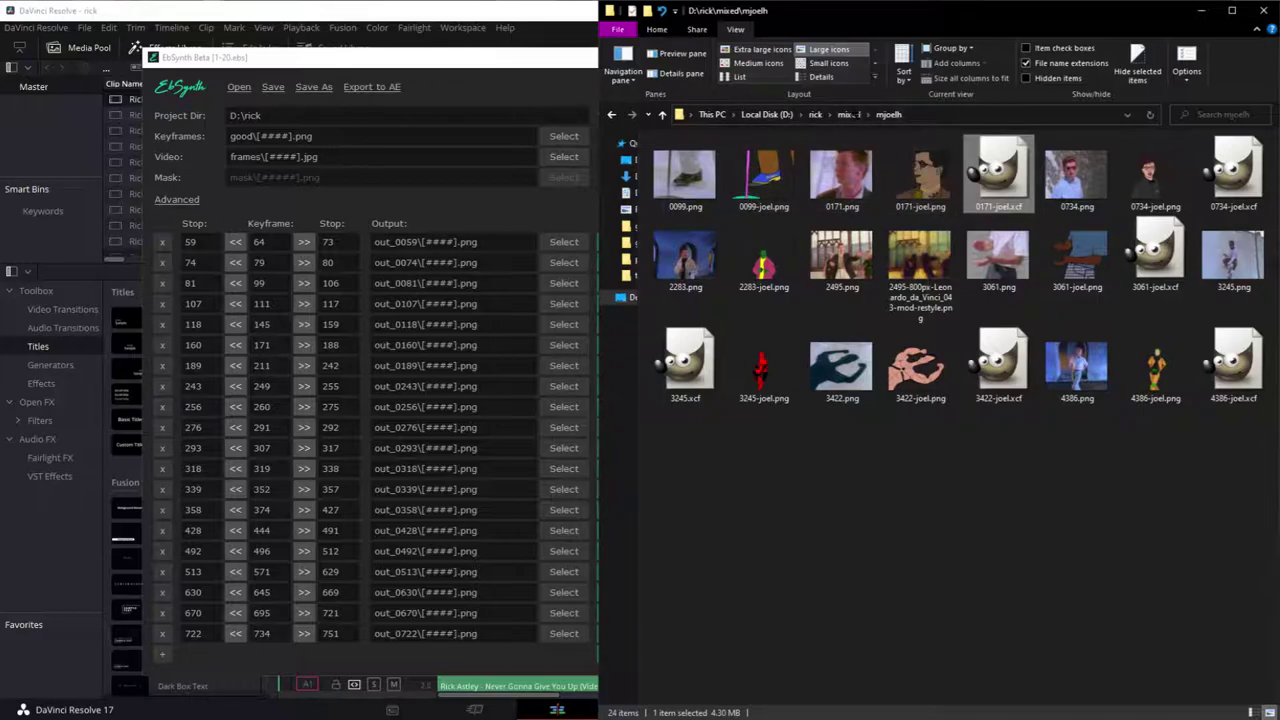
click(848, 114)
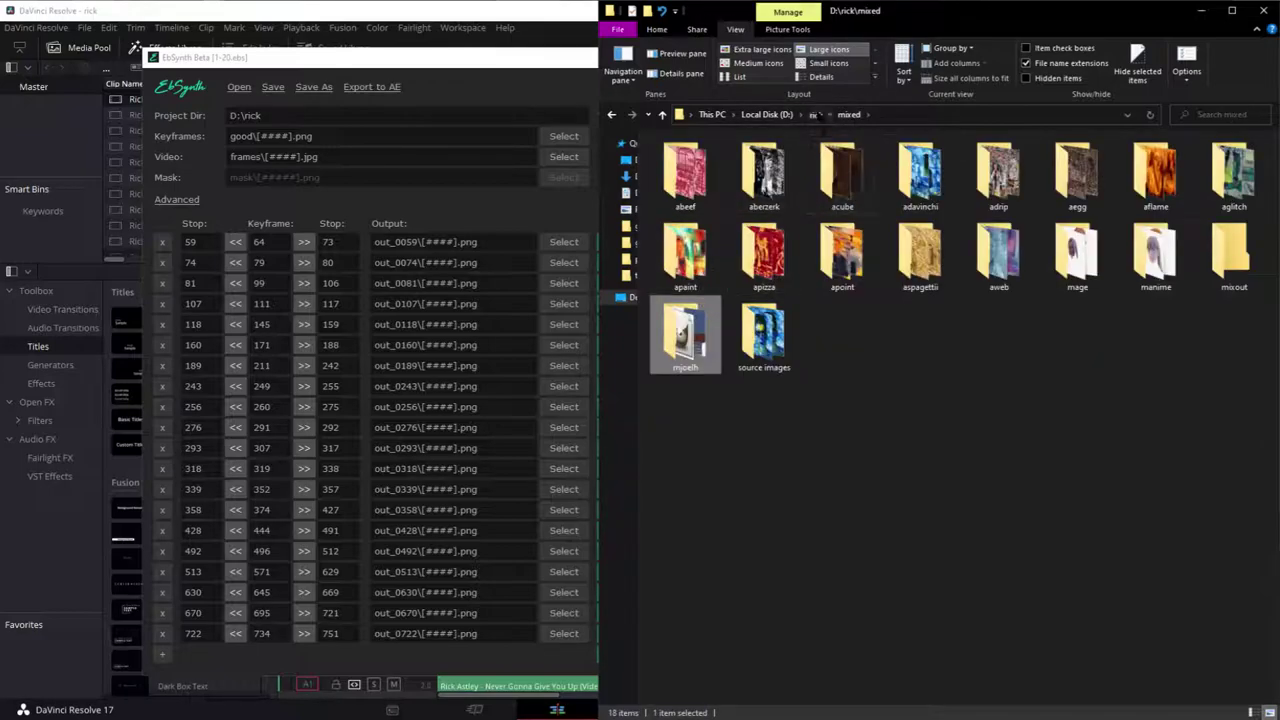
click(815, 114)
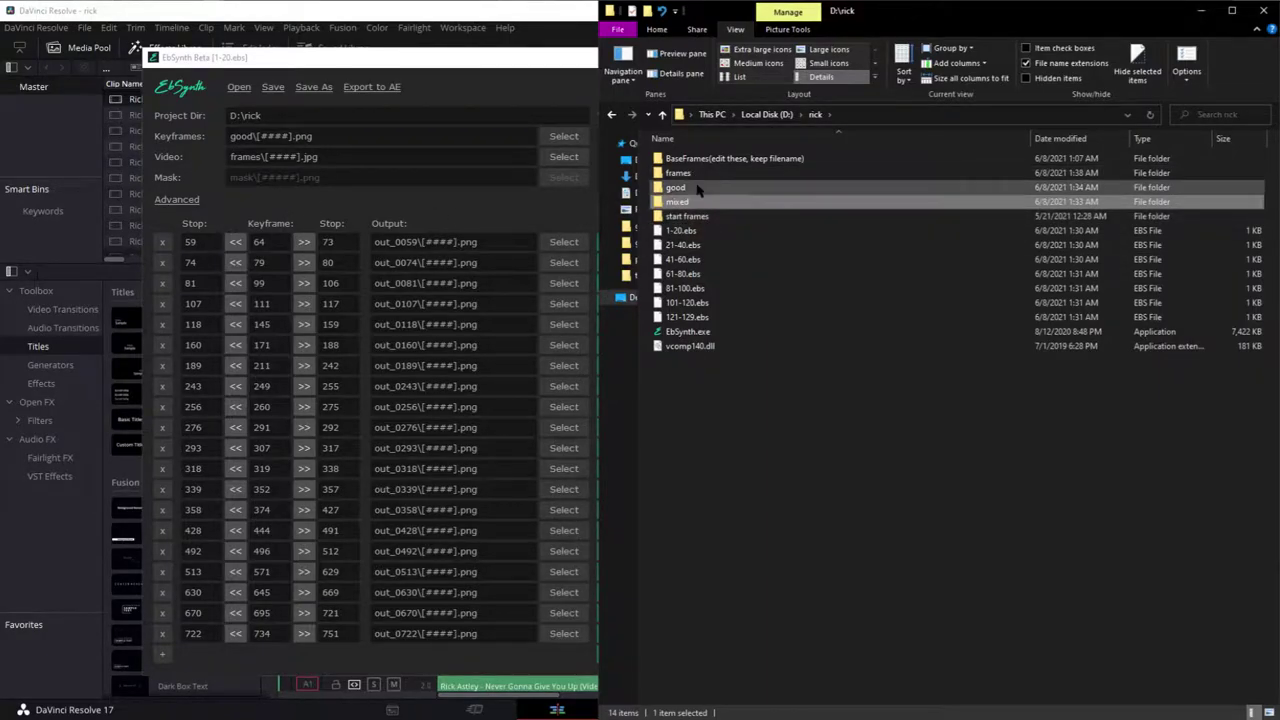
- Glance into the good folder, then open the BaseFrames folder
click(777, 186)
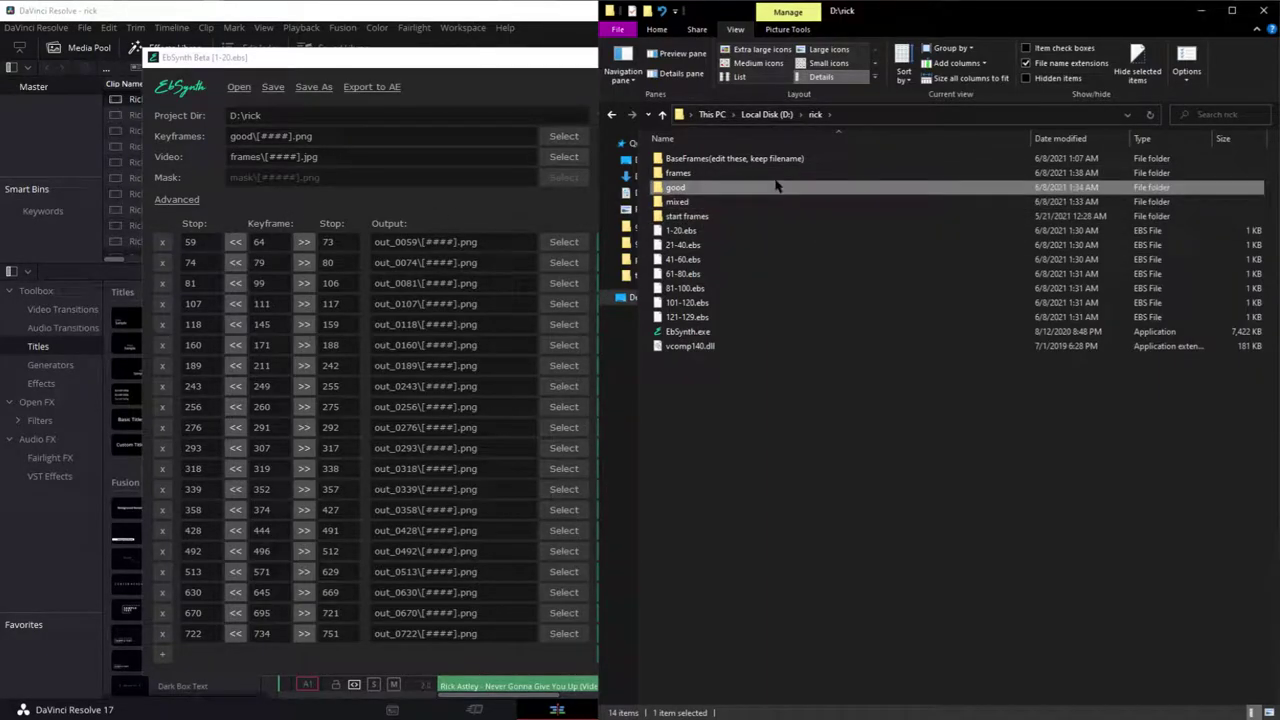
double_click(693, 188)
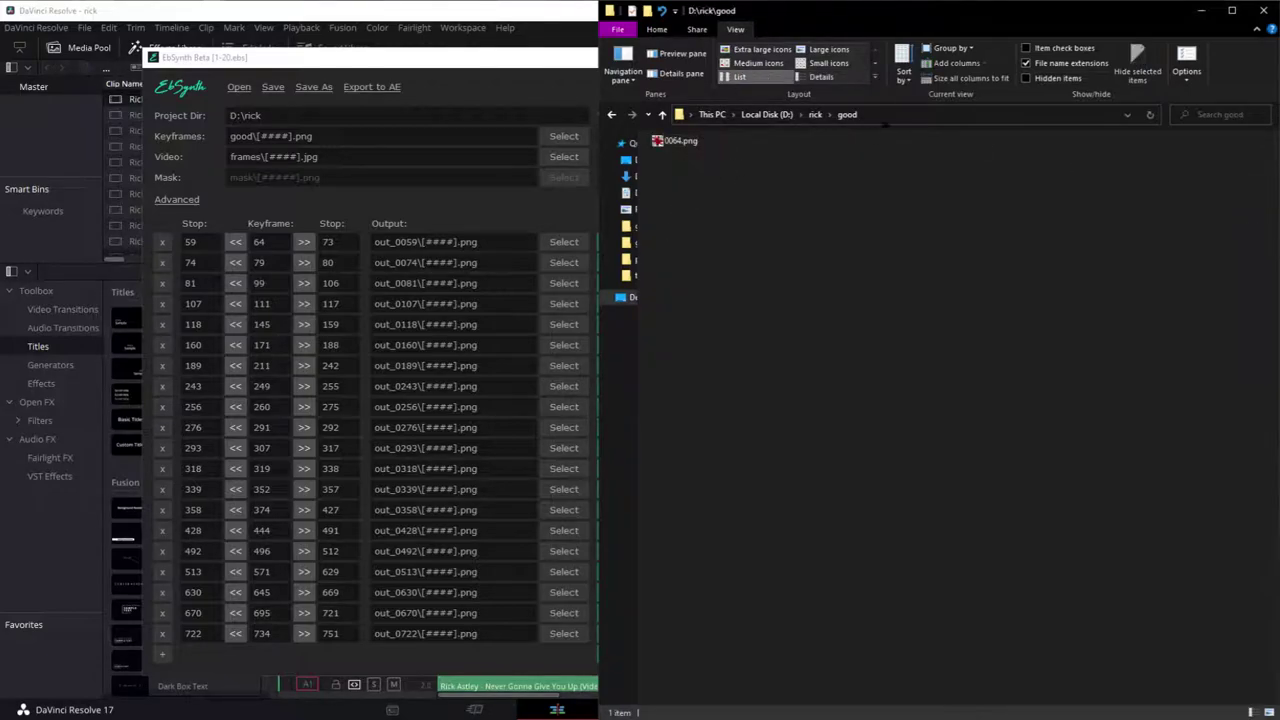
click(815, 114)
click(714, 160)
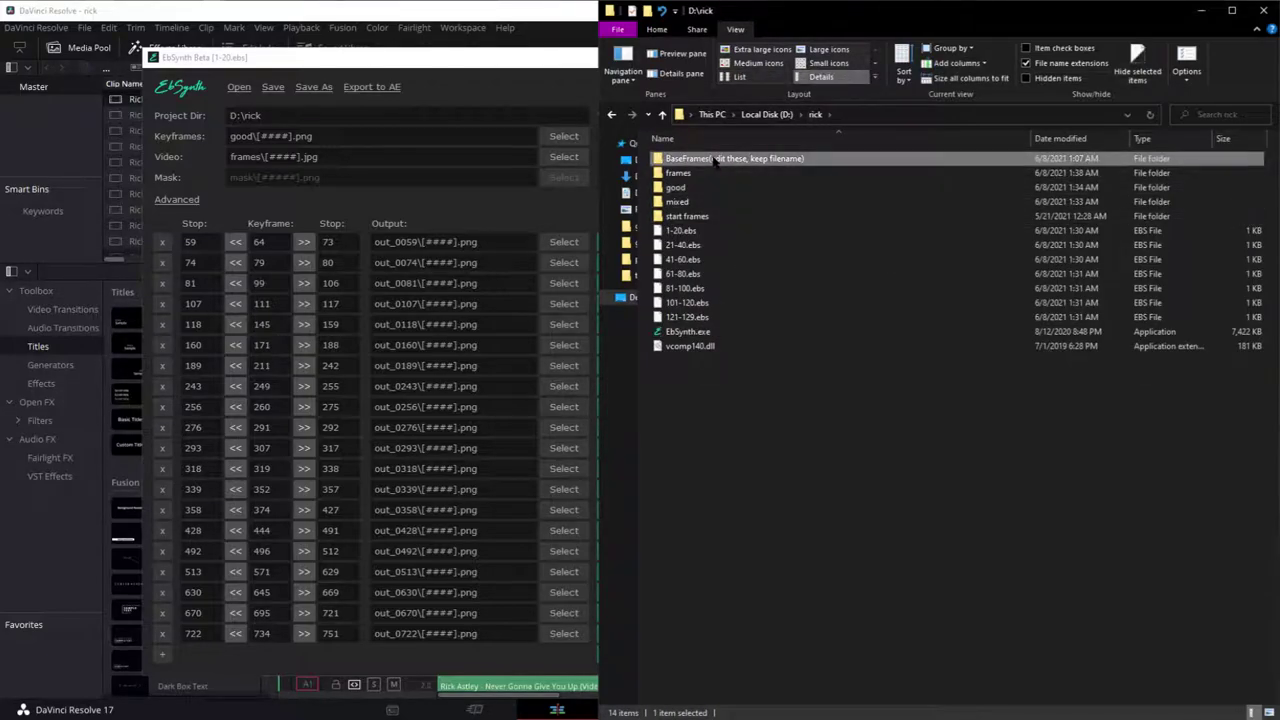
double_click(714, 160)
- View base frames 0171.png through 0291.png, then close IrfanView
double_click(690, 231)
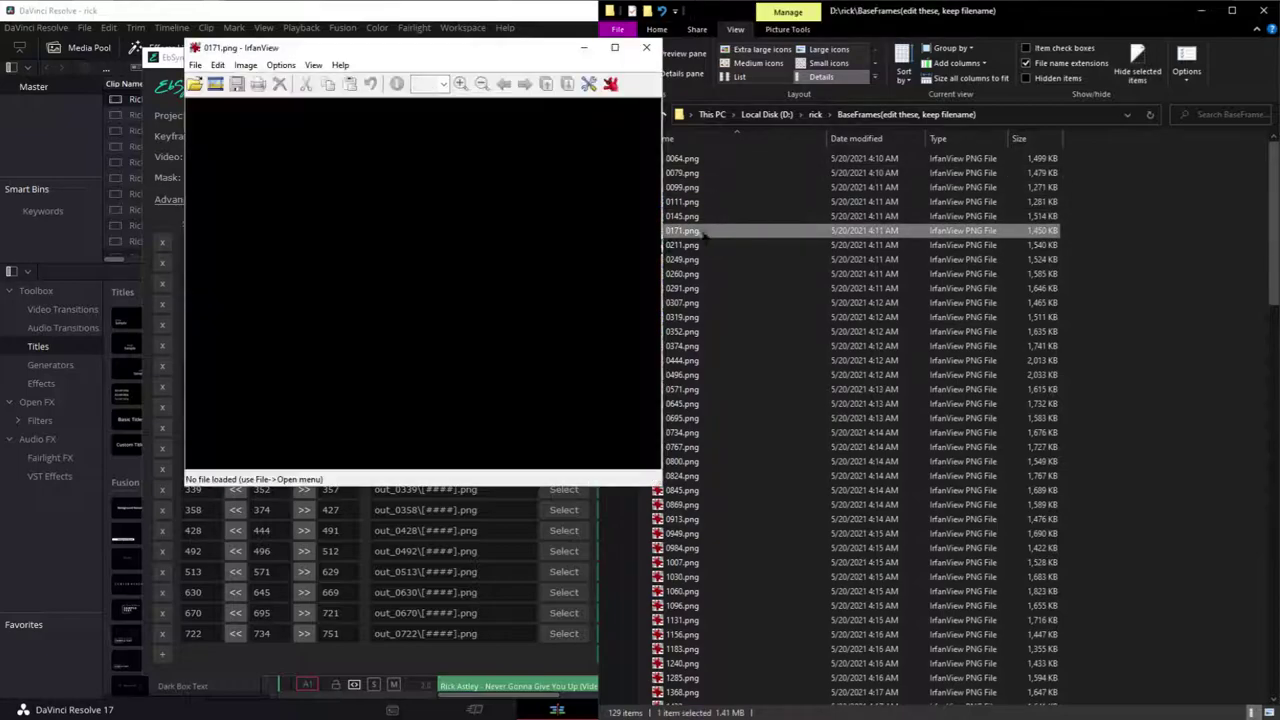
scroll(369, 253, down, 3)
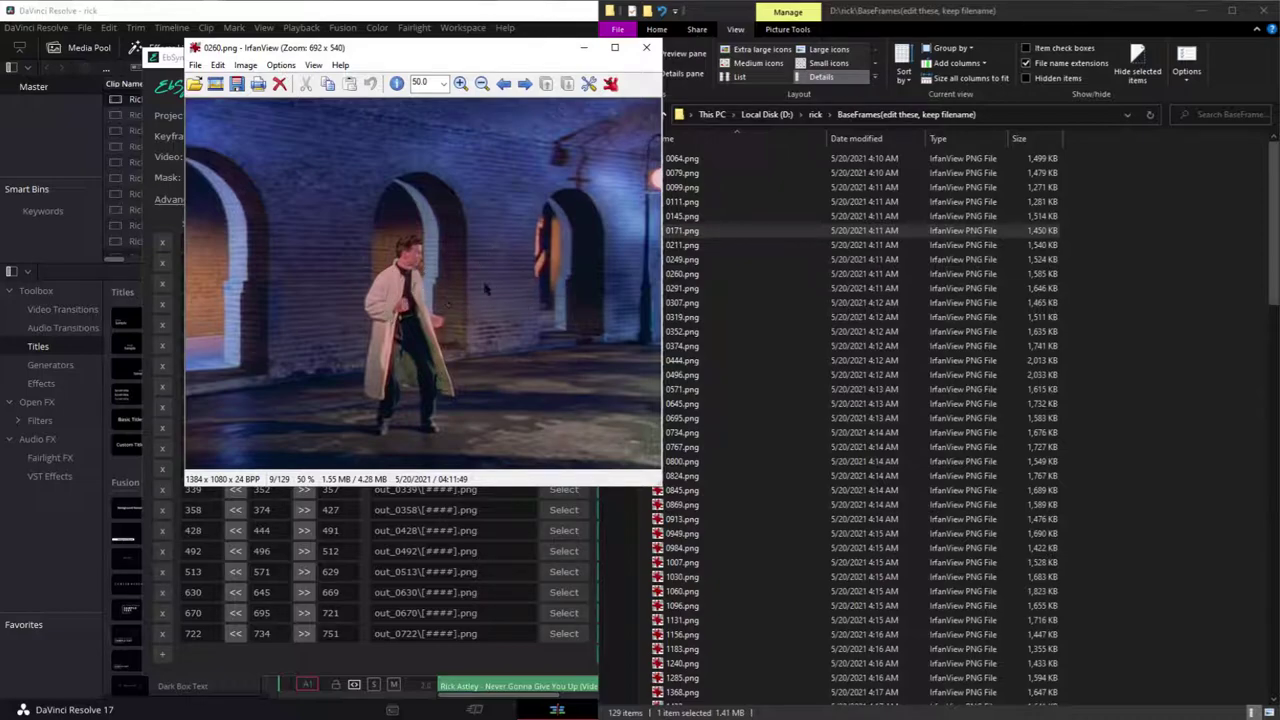
scroll(536, 305, down, 1)
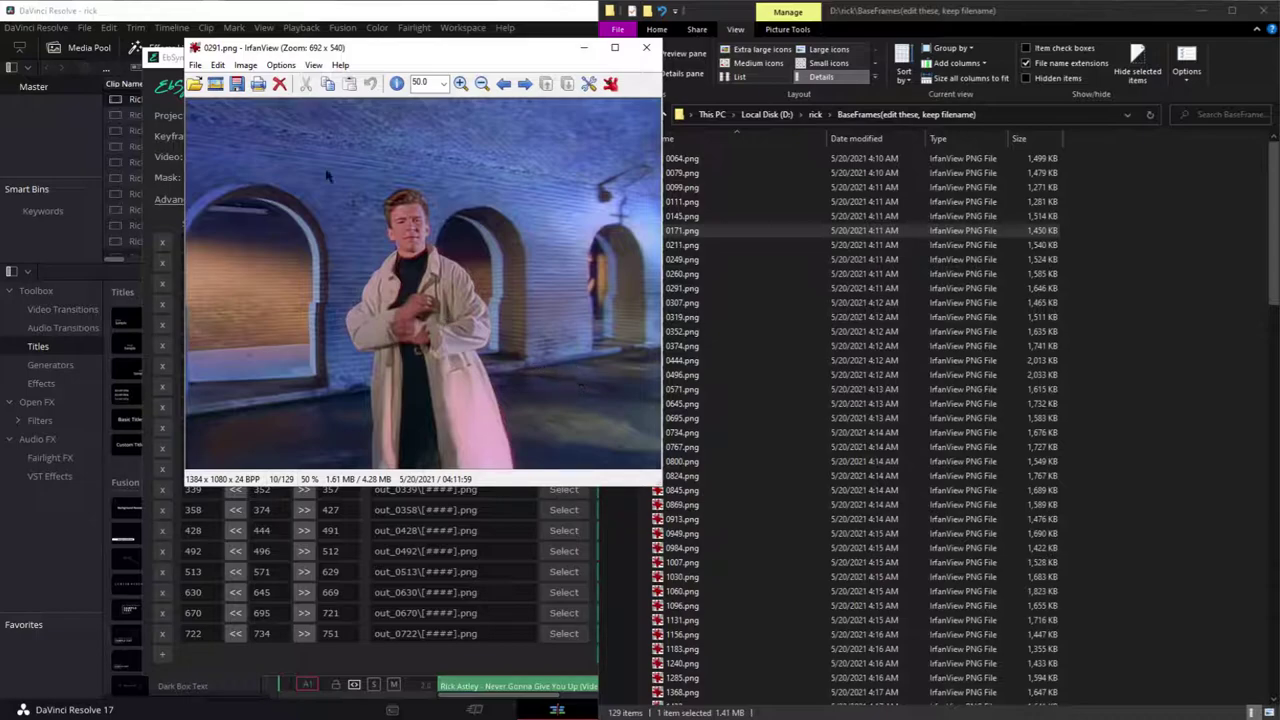
click(646, 47)
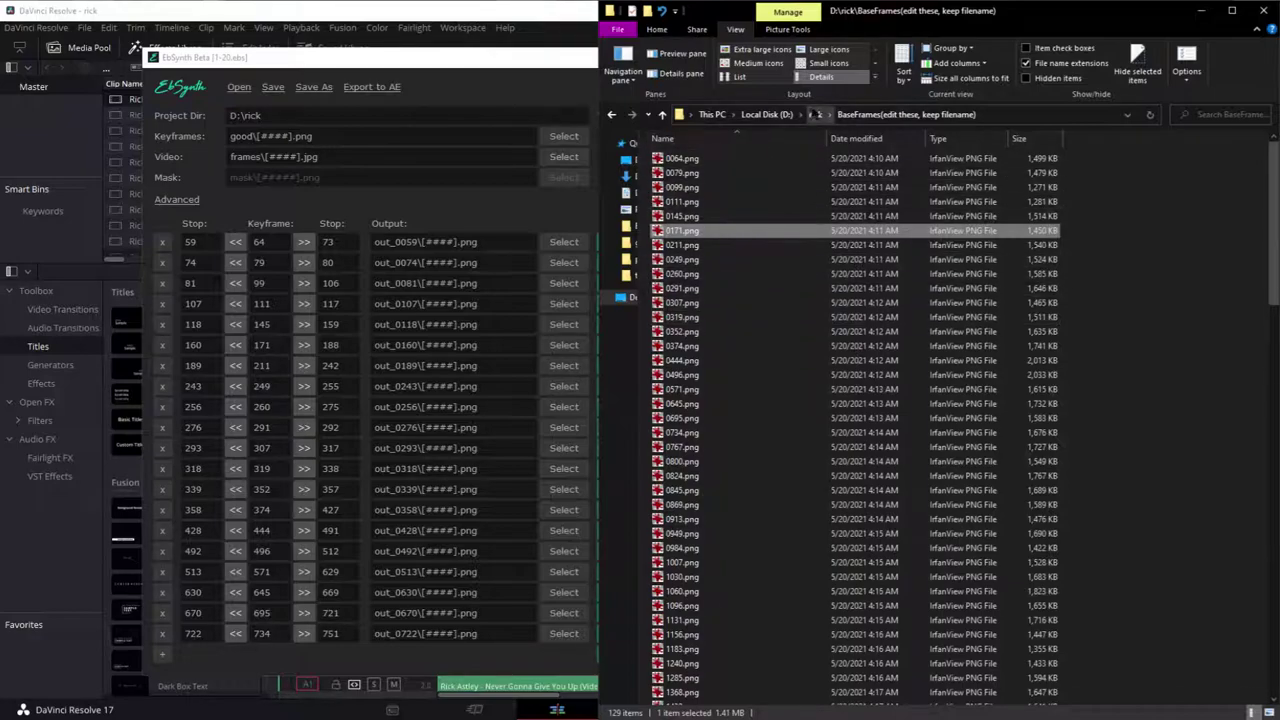
- Open D:\rick\frames and select the first extracted frame, 0059.jpg
click(815, 114)
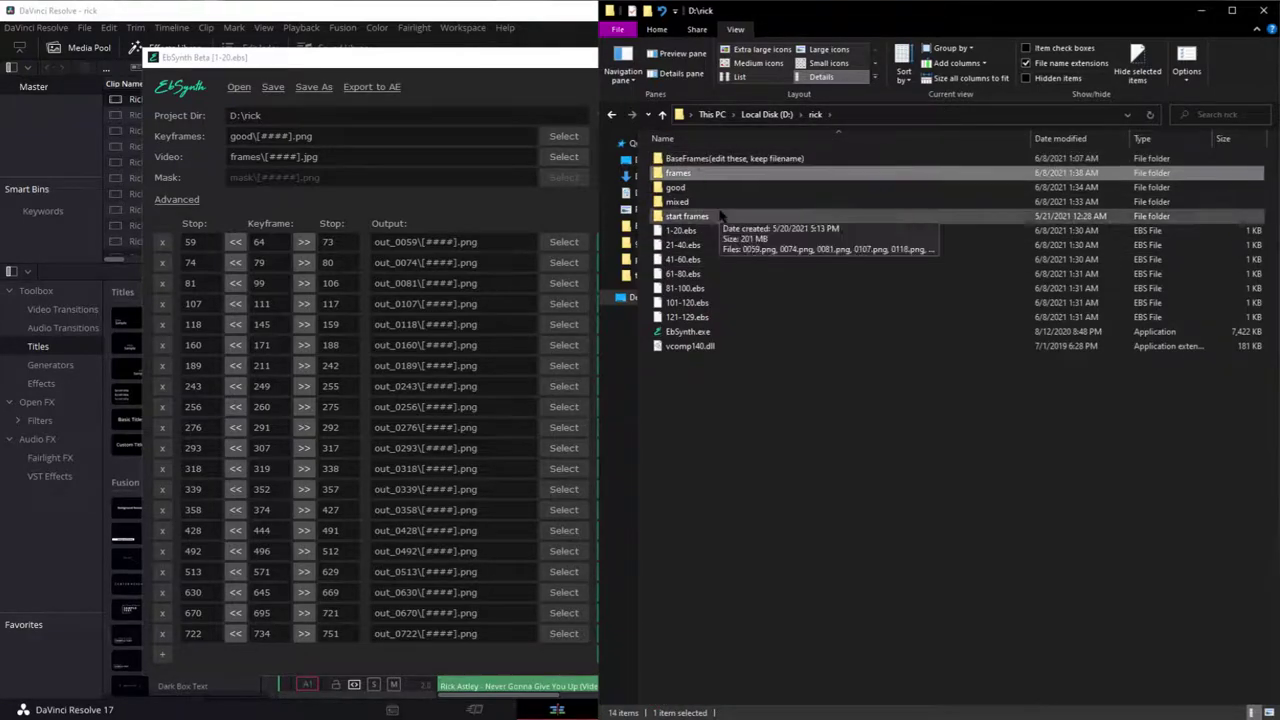
double_click(704, 176)
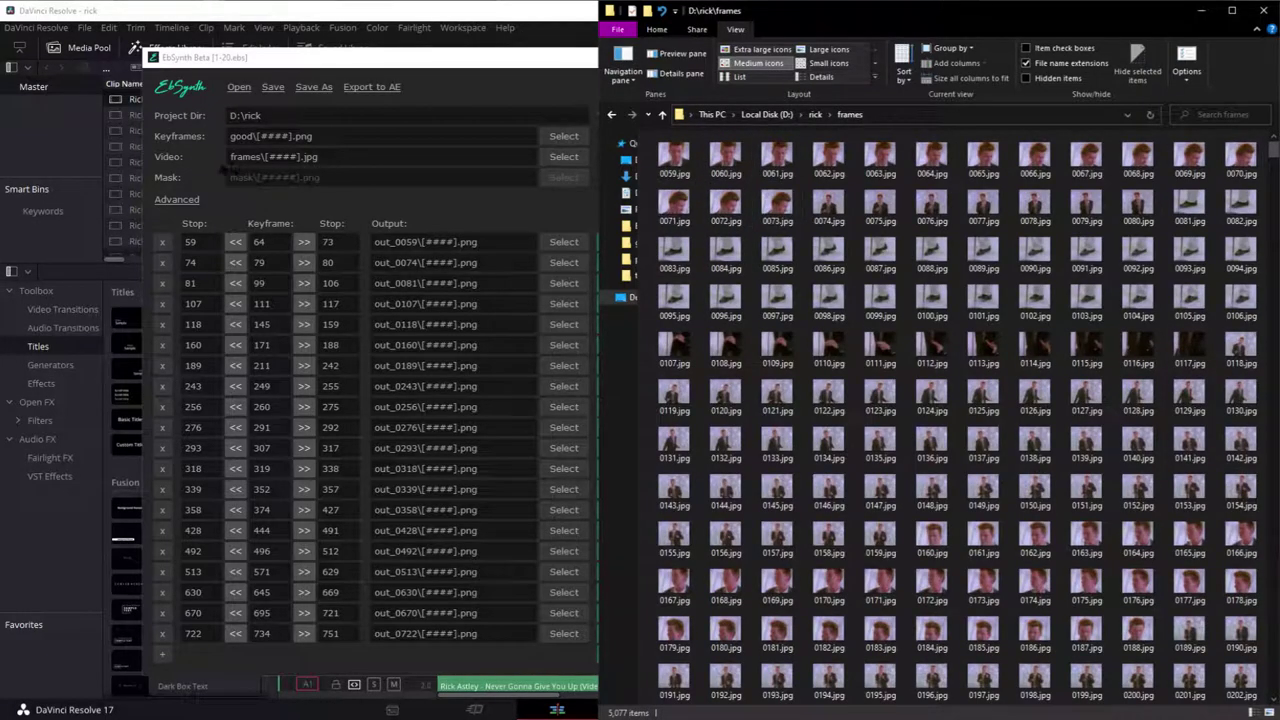
click(672, 162)
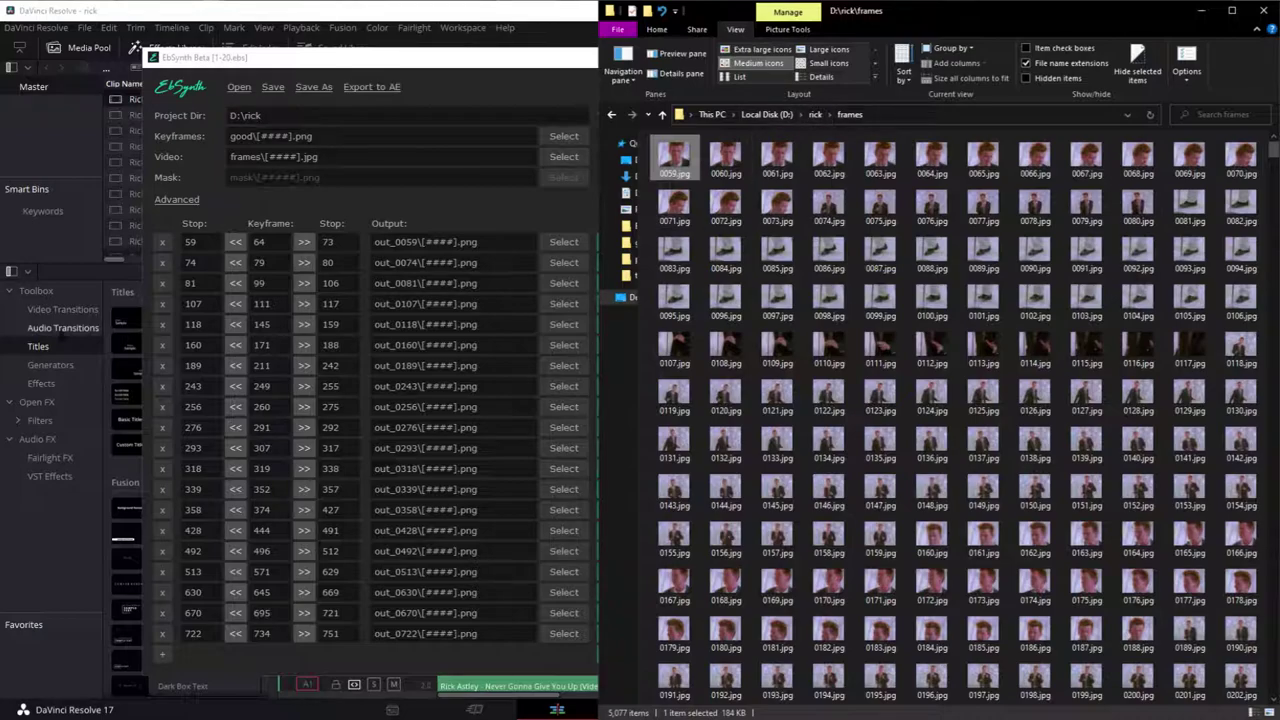
- Zoom into Timeline 1 and scrub the [0059-0073].png clip's opening frames to 00:00:00:11
click(73, 560)
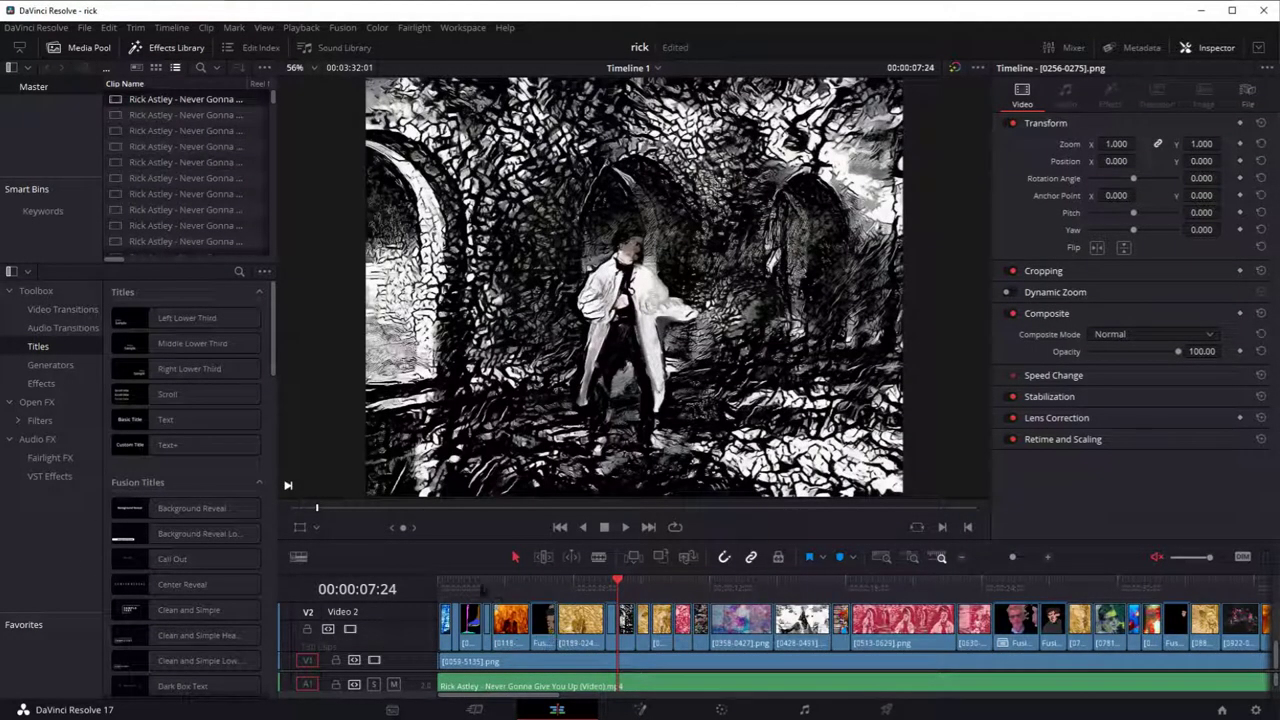
drag(1012, 558, 1020, 558)
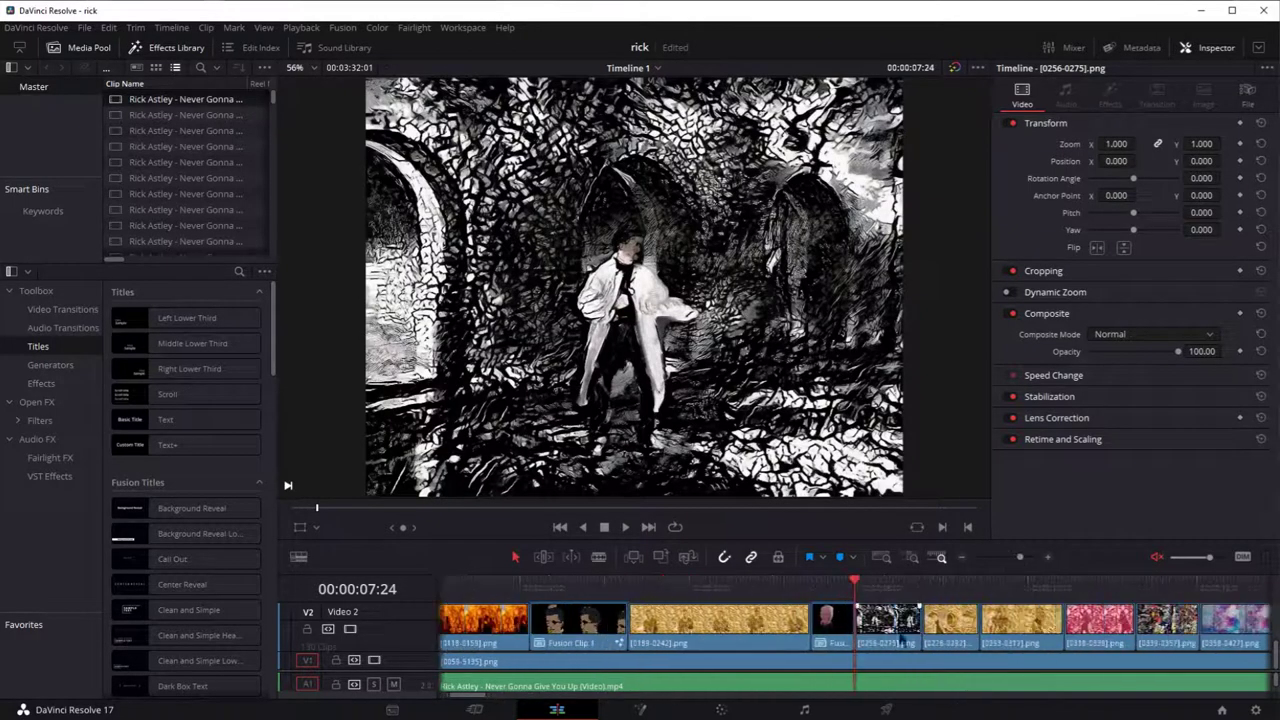
scroll(855, 640, left, 3)
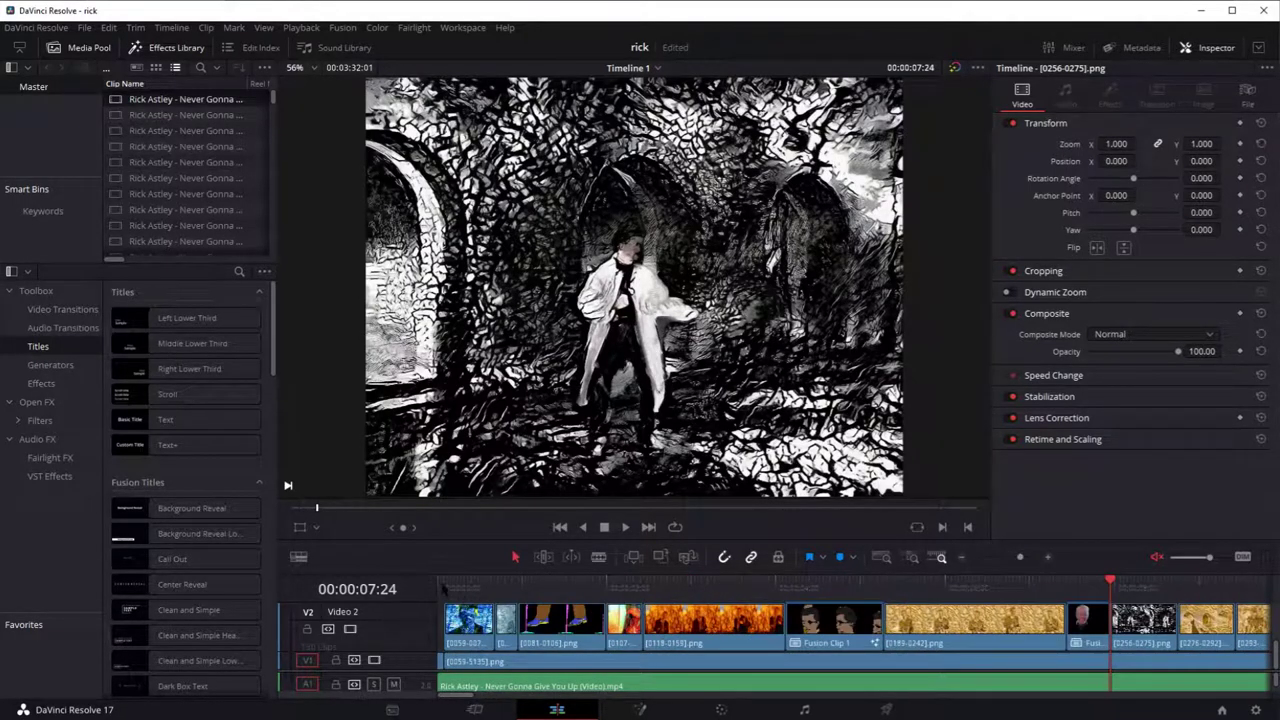
click(441, 585)
key(Right)
key(Right)
key(Left)
key(Left)
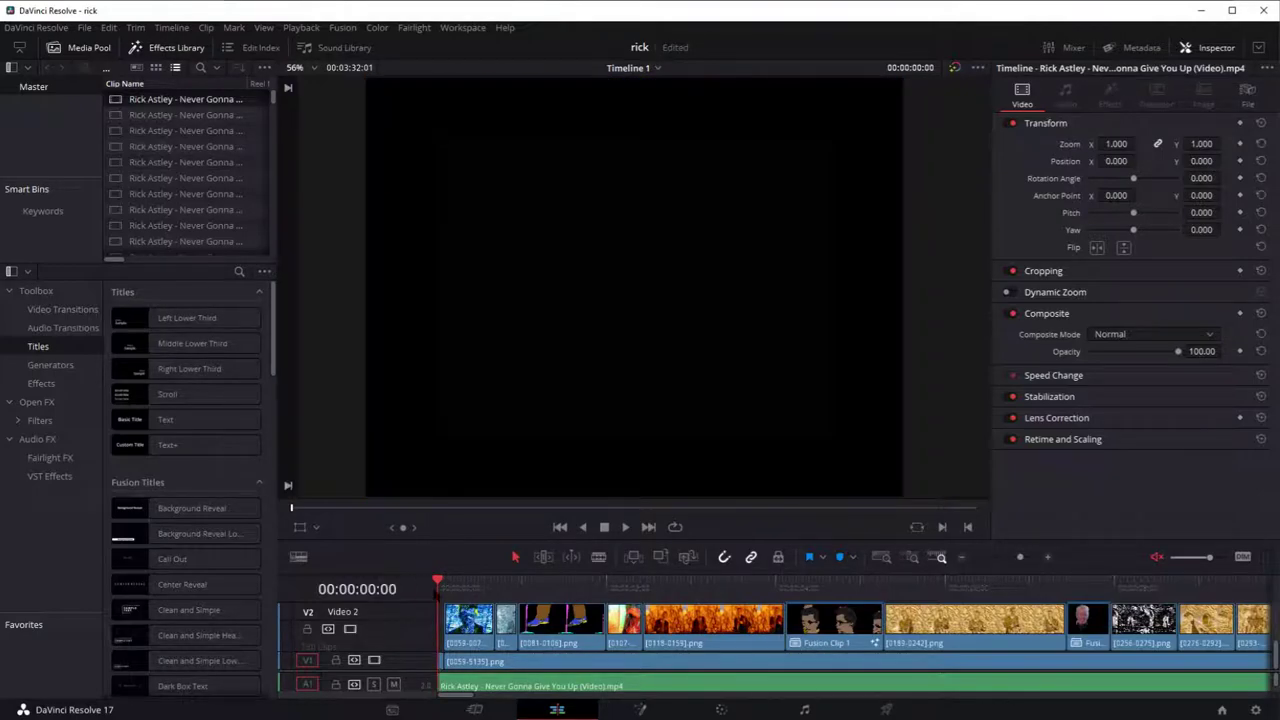
drag(437, 585, 474, 585)
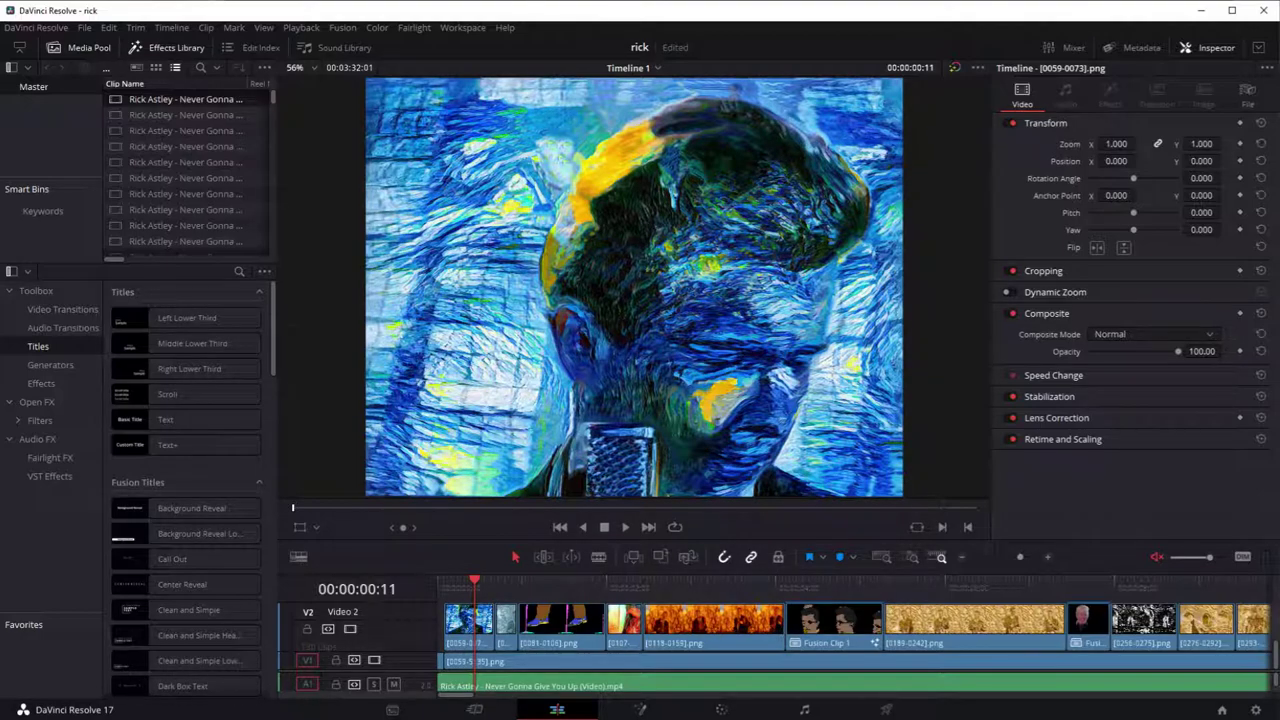
- Check EbSynth's Advanced settings (mapping 30, de-flicker 1.0, diversity 6000, GPU on), then collapse them
key(alt+Tab)
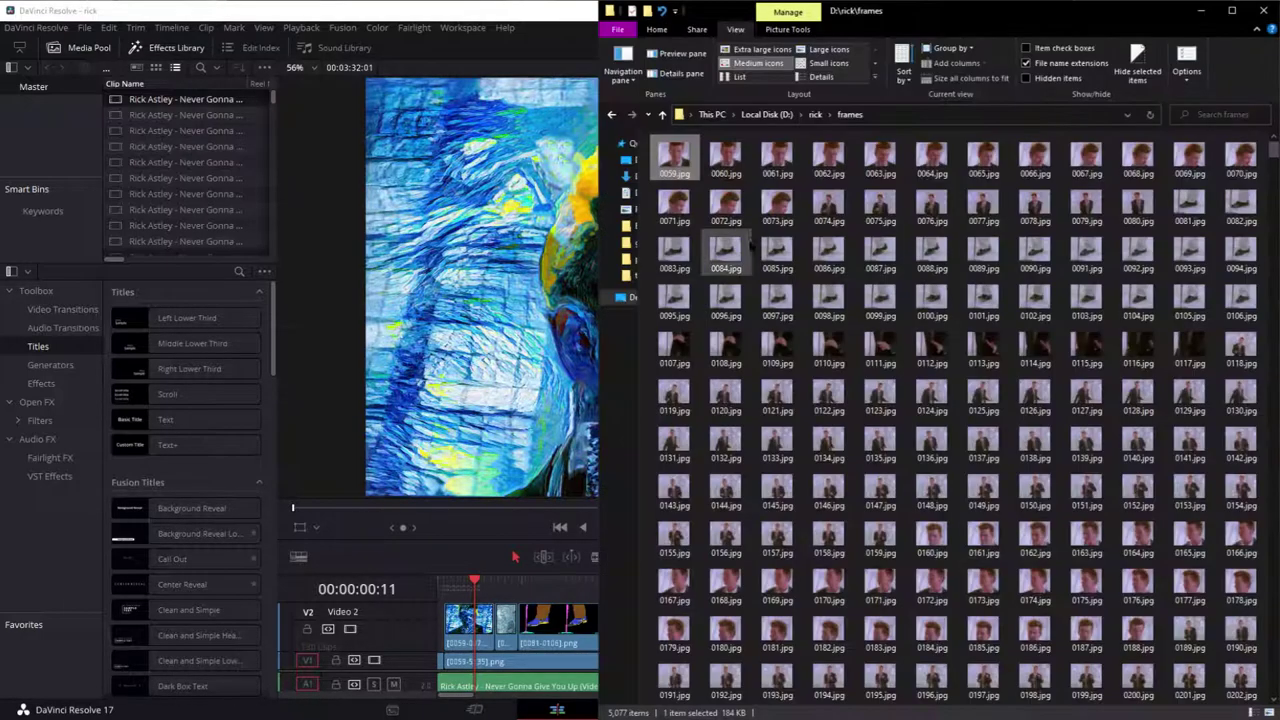
click(815, 114)
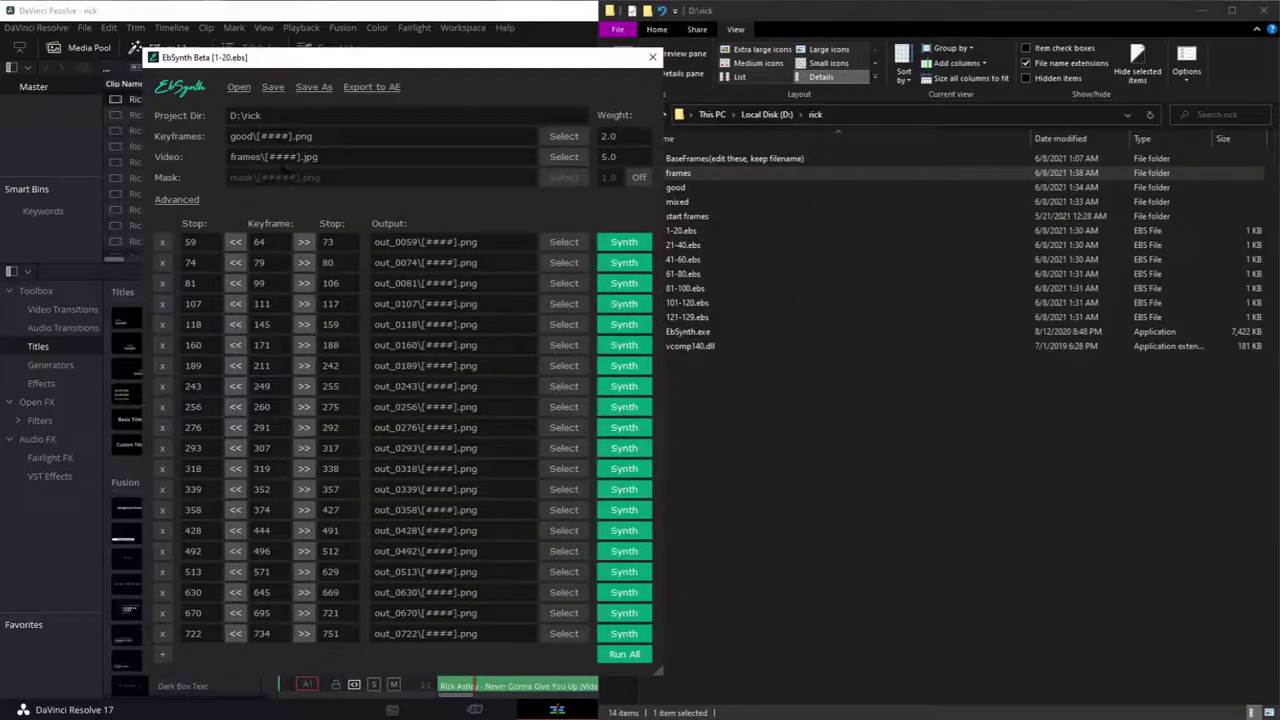
click(738, 178)
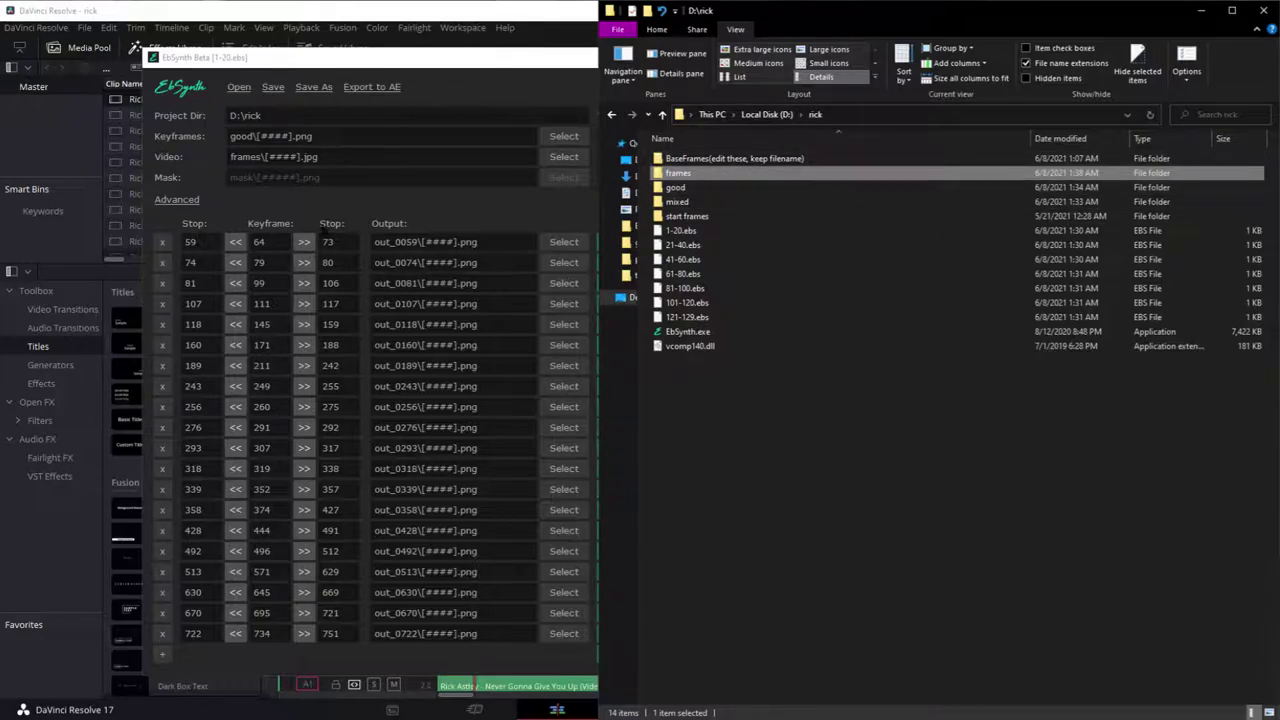
click(176, 199)
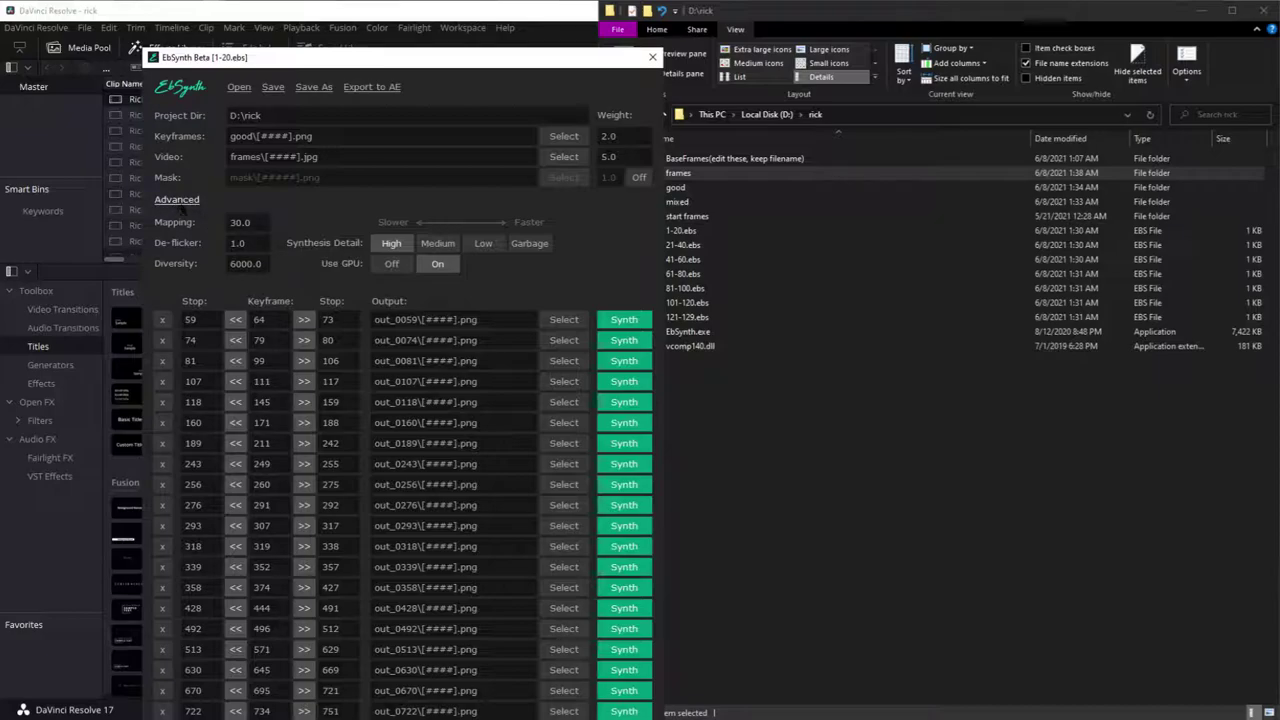
click(176, 200)
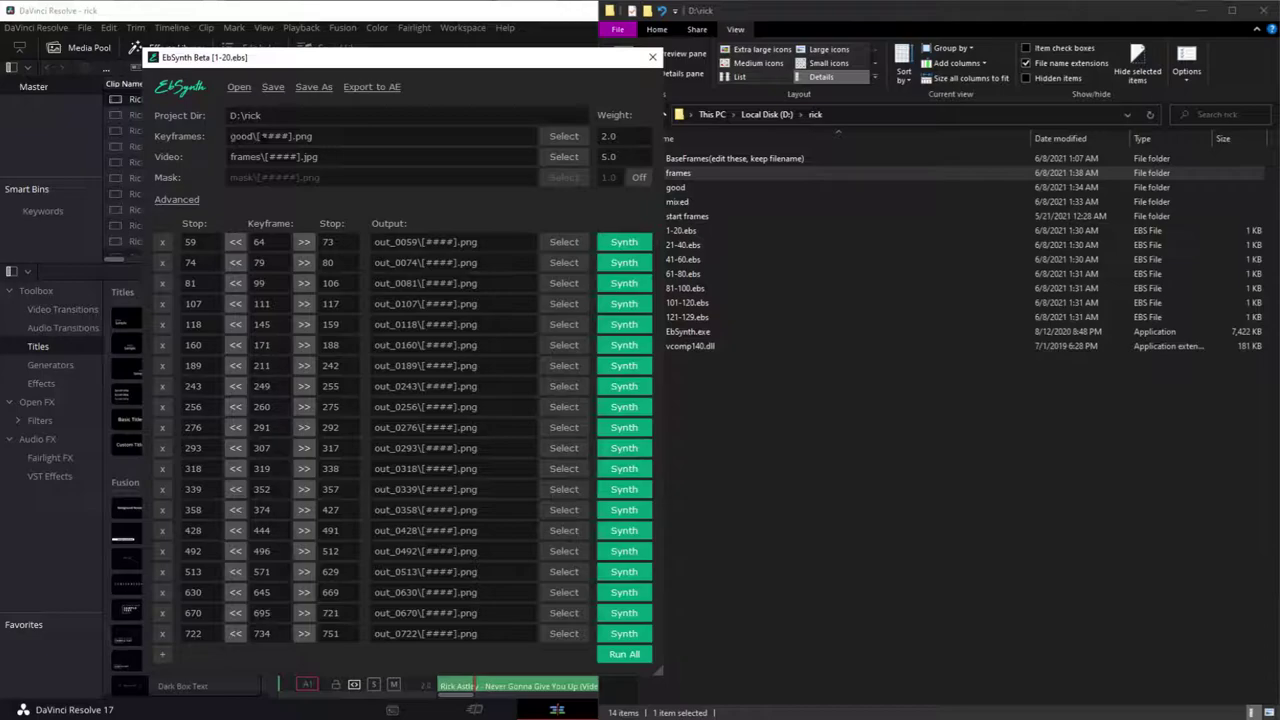
- Open the good keyframes folder, then return to the rick project folder
click(678, 187)
click(690, 187)
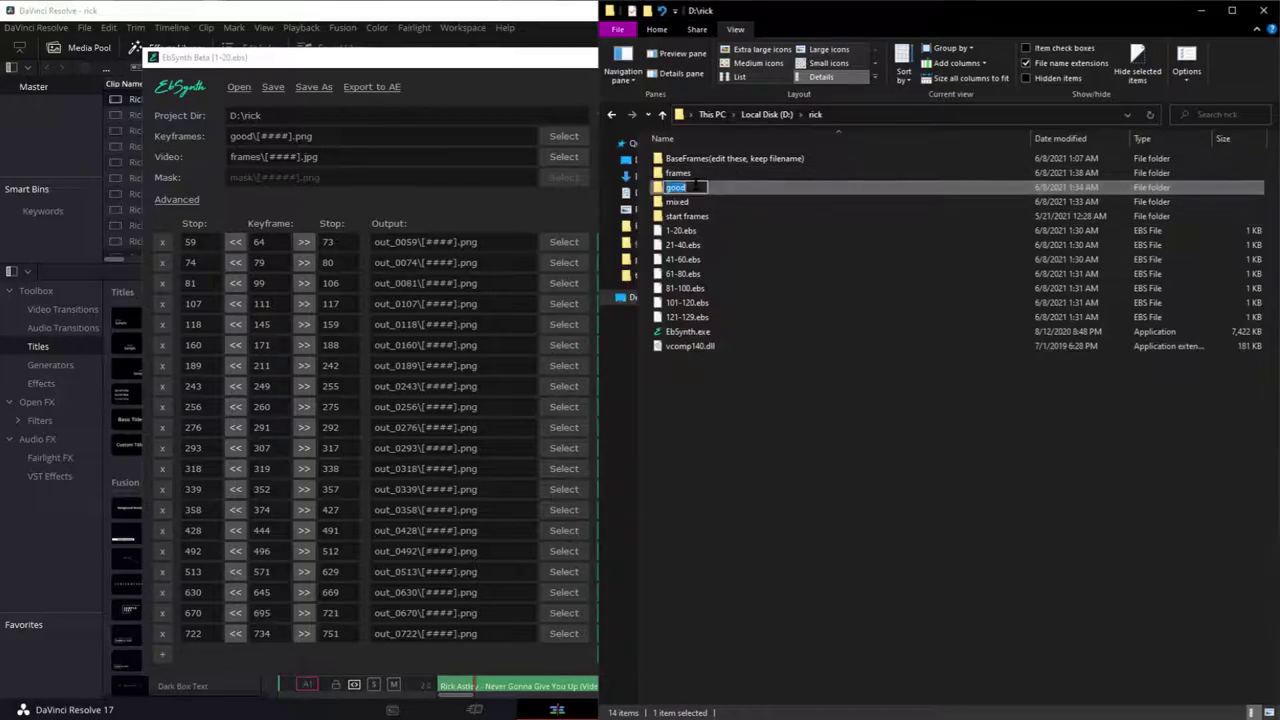
double_click(718, 188)
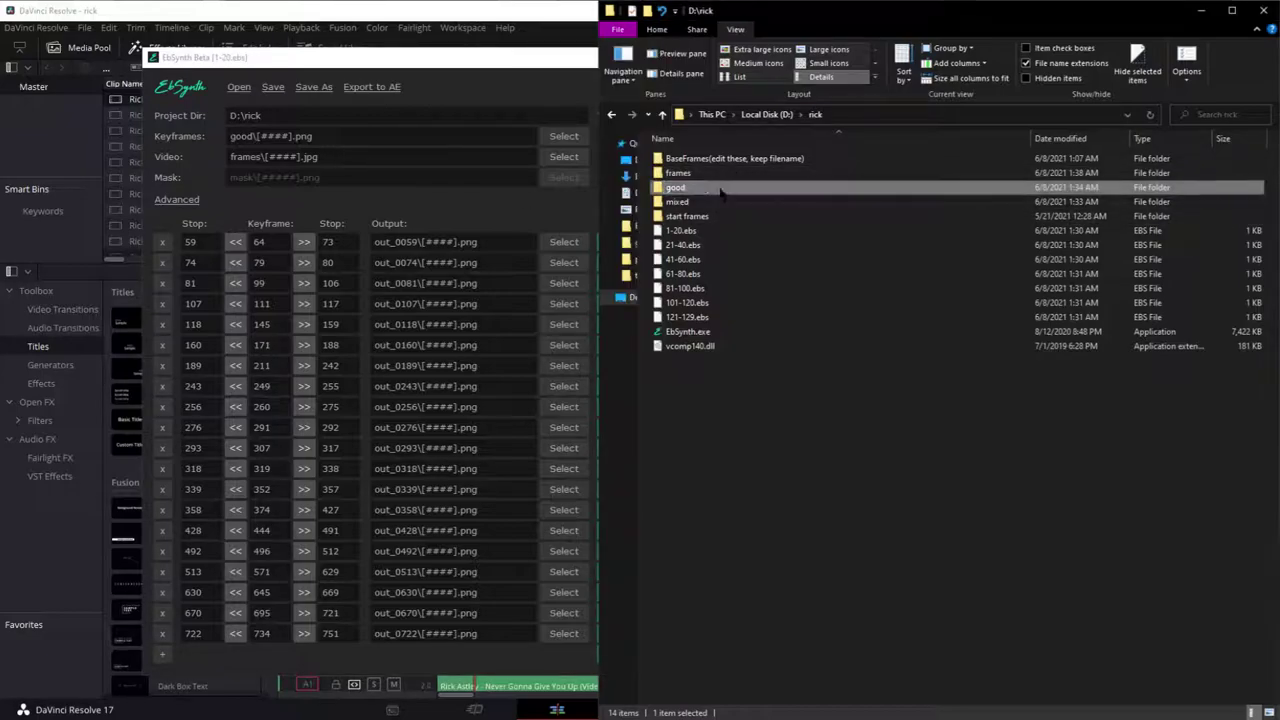
click(815, 115)
- Show hidden items to reveal the out_ output folders, then return to DaVinci Resolve
click(1026, 78)
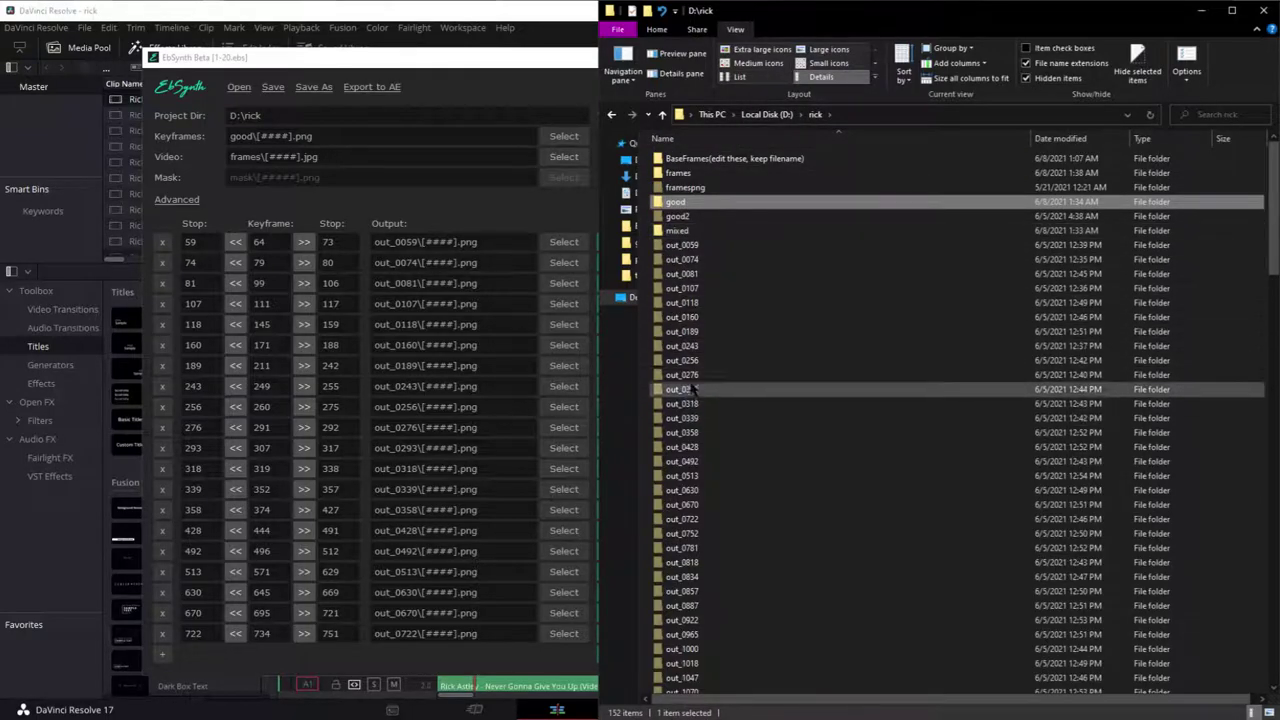
scroll(690, 376, down, 3)
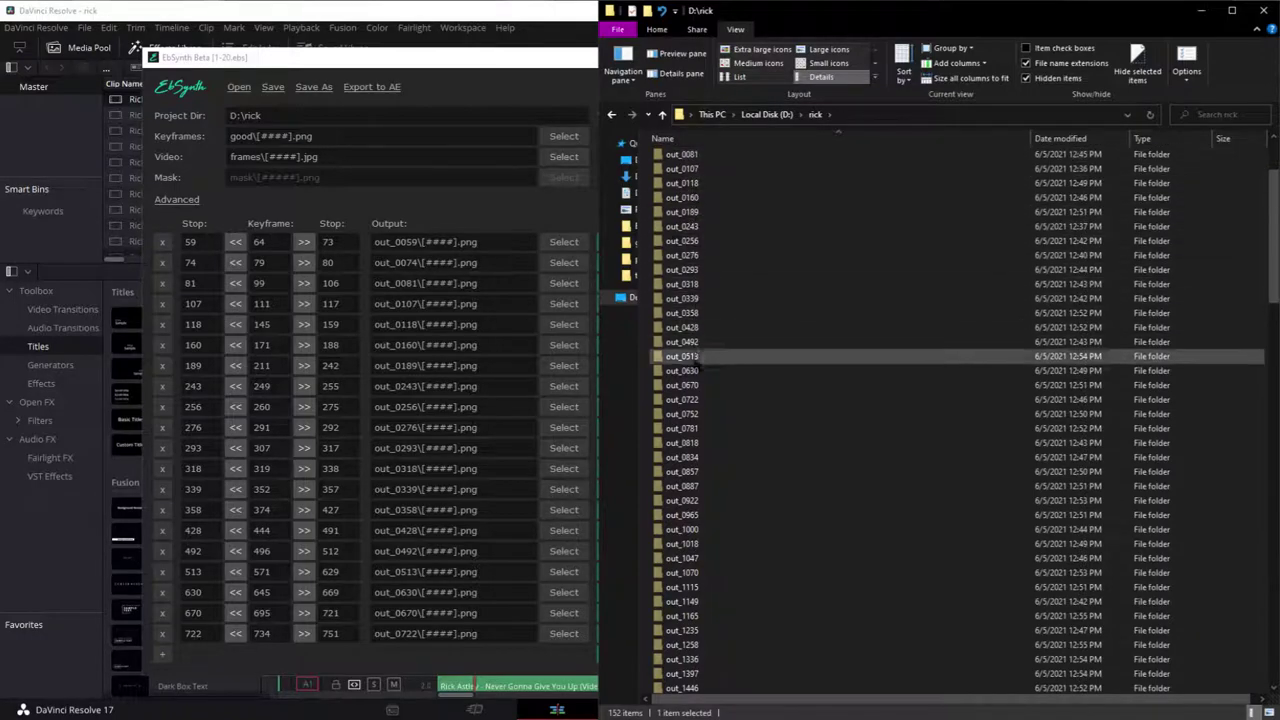
click(357, 17)
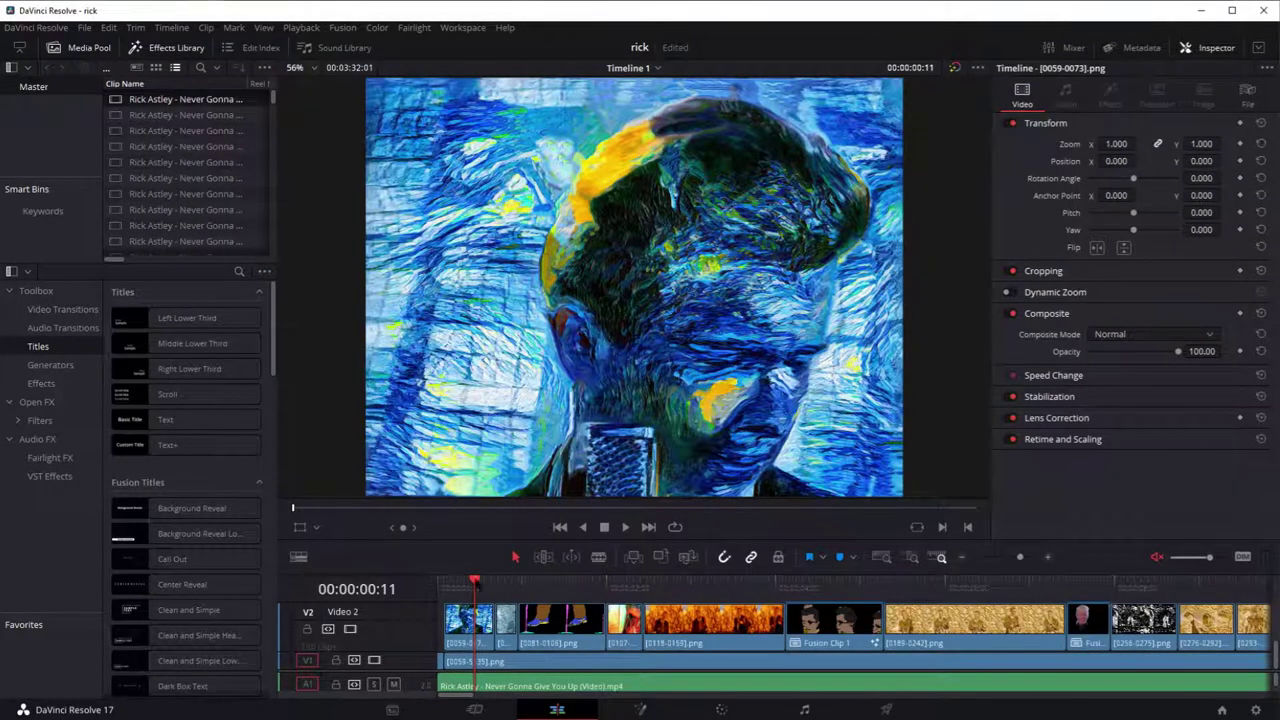
- Scrub Resolve's playhead to about five seconds, then open out_0243's 0243.png in IrfanView
drag(475, 586, 905, 596)
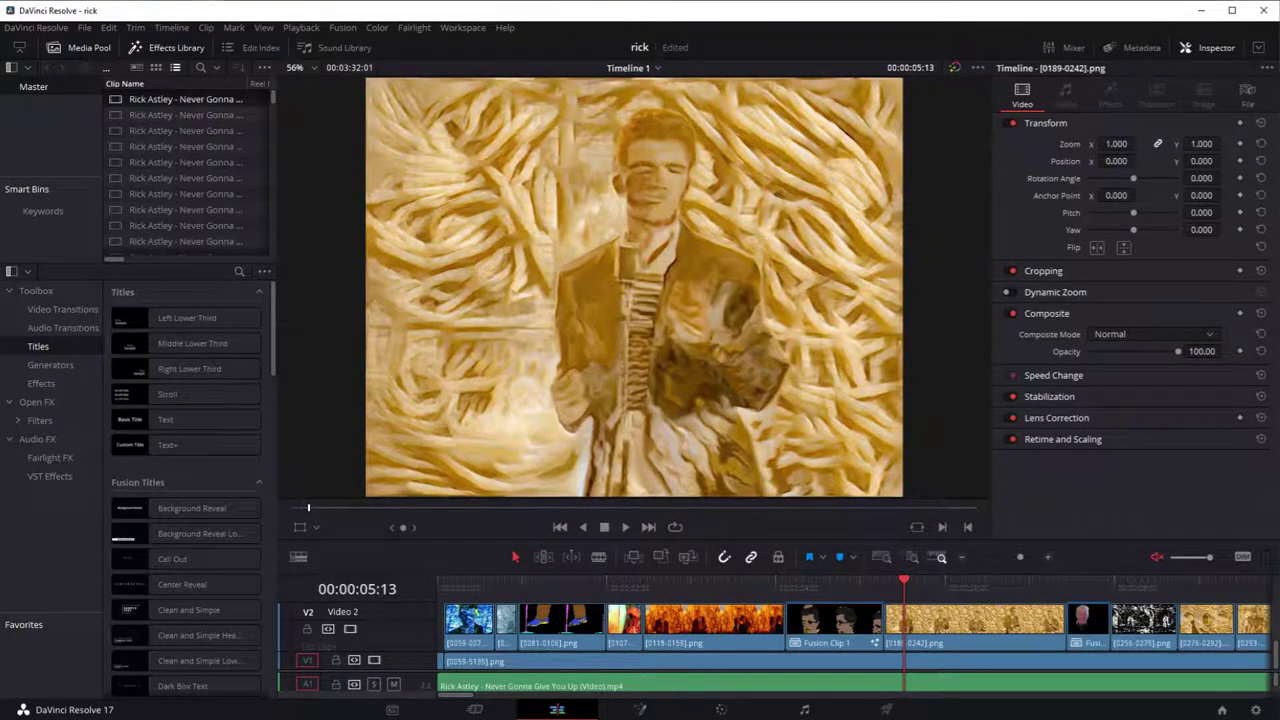
key(alt+Tab)
double_click(754, 229)
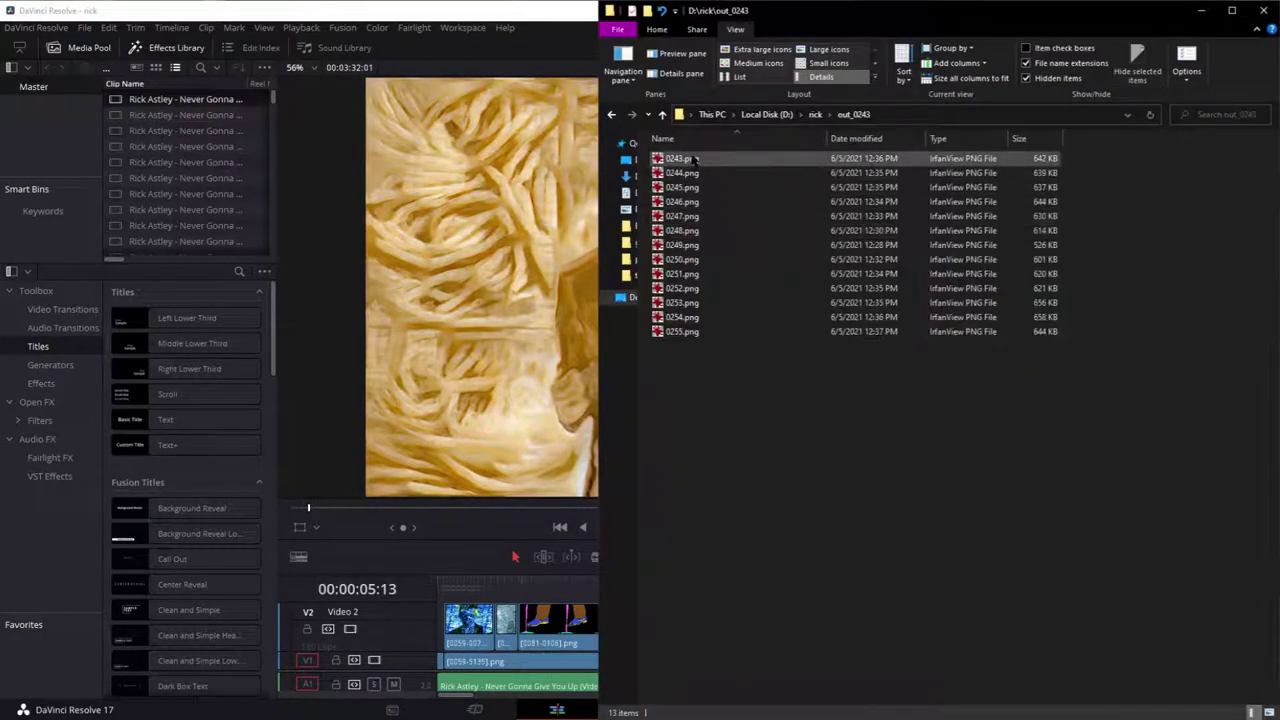
double_click(690, 159)
- Step through frames 0243.png to 0255.png, close IrfanView and return to Resolve
key(Right)
key(Right)
key(Right)
key(Right)
key(Right)
key(Right)
key(Right)
key(Right)
key(Right)
key(Right)
key(Right)
key(Right)
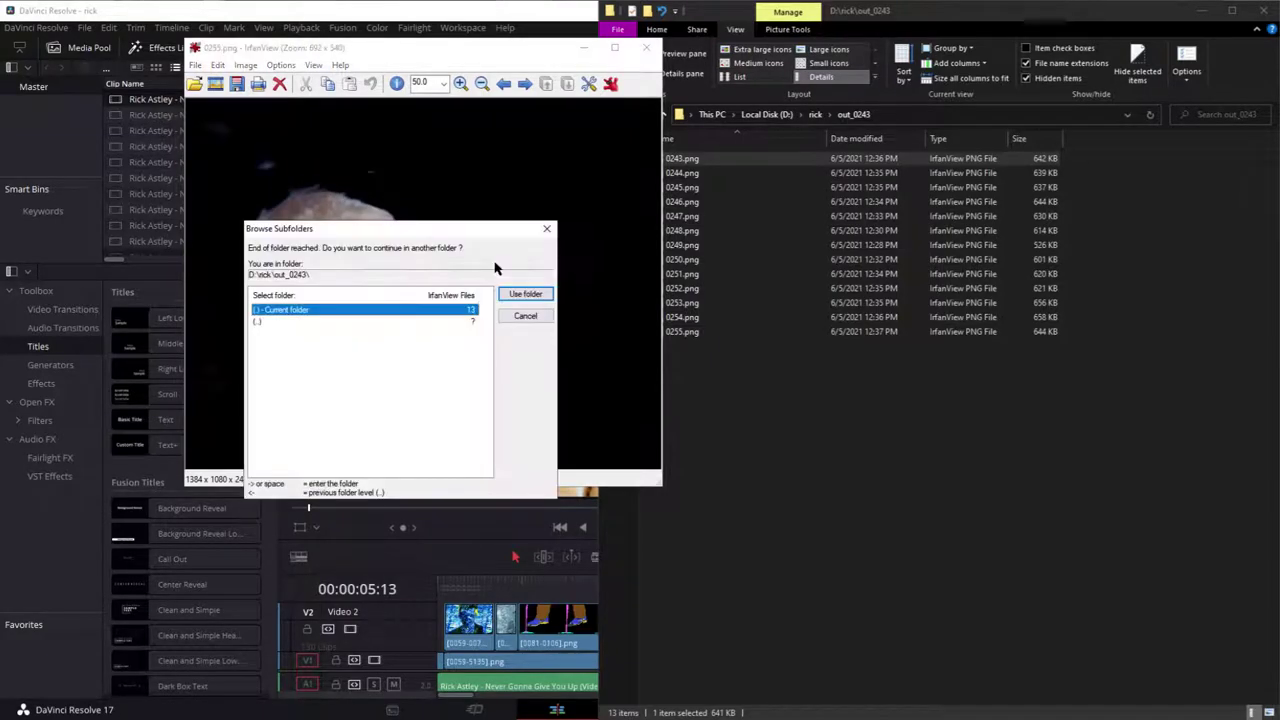
click(524, 317)
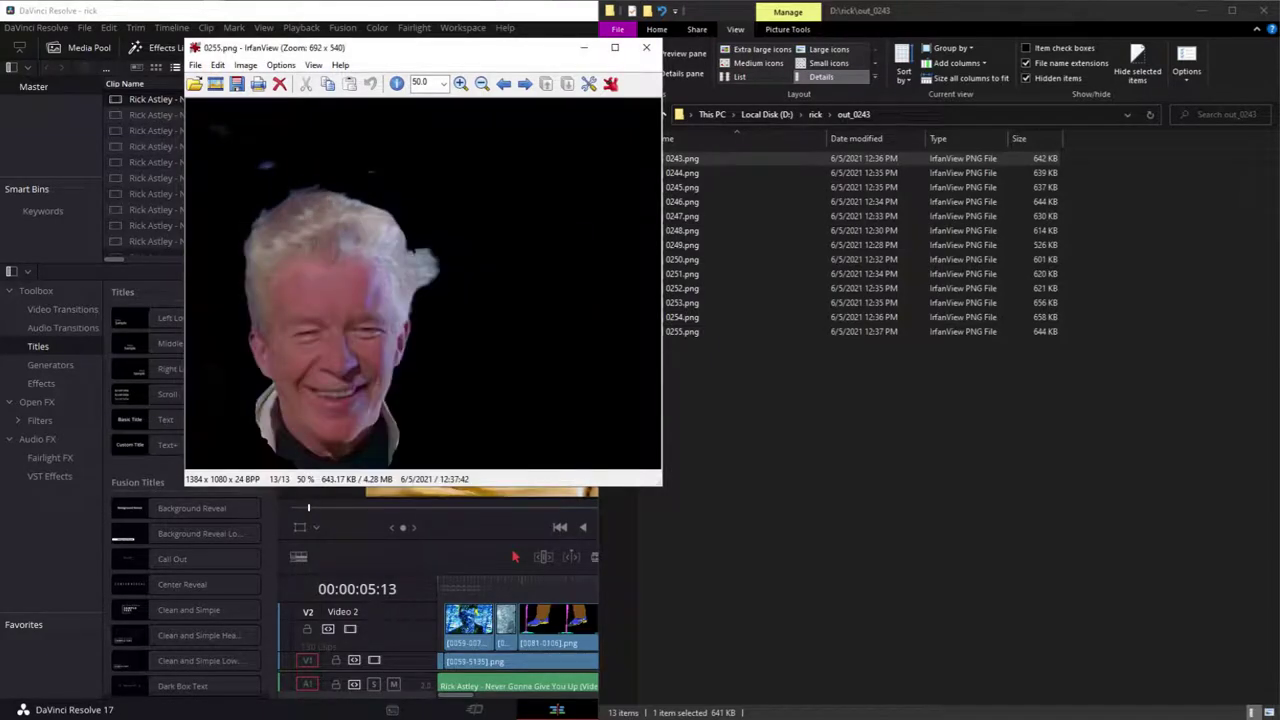
click(646, 47)
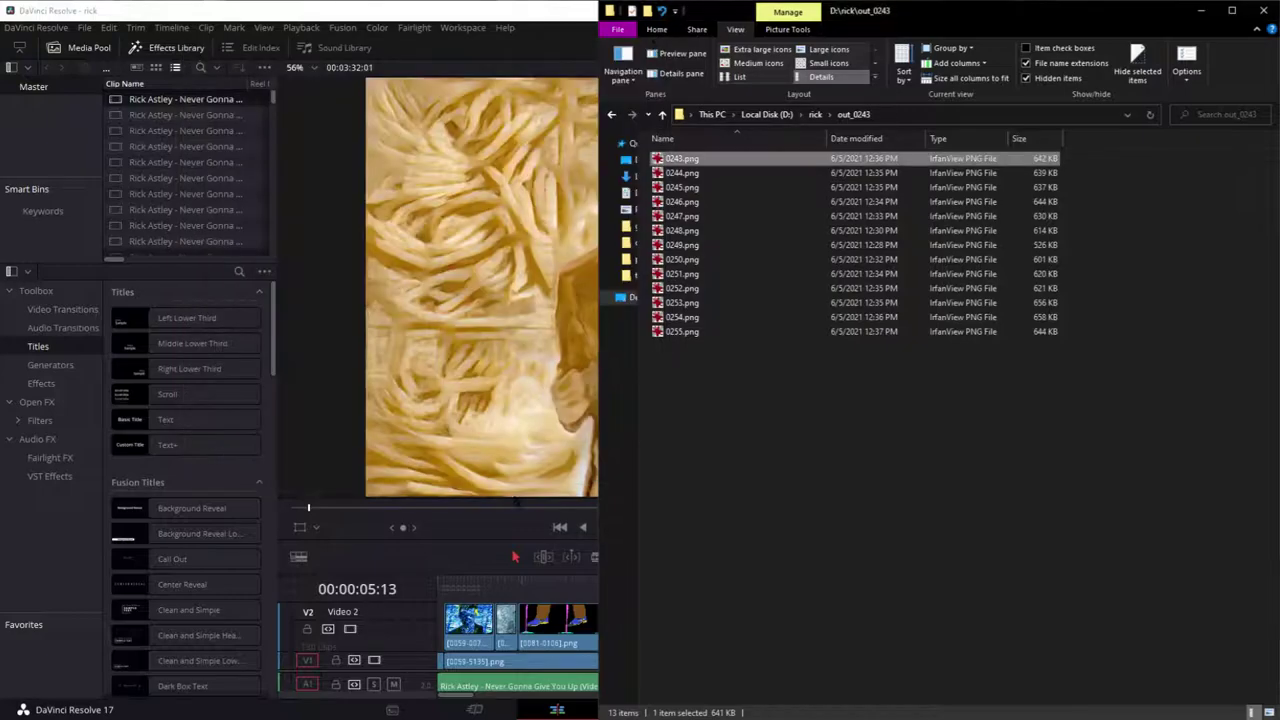
click(467, 582)
- View Fusion Clip 1's MaskPaint composite on the Fusion page, then return to the timeline start
drag(467, 582, 812, 582)
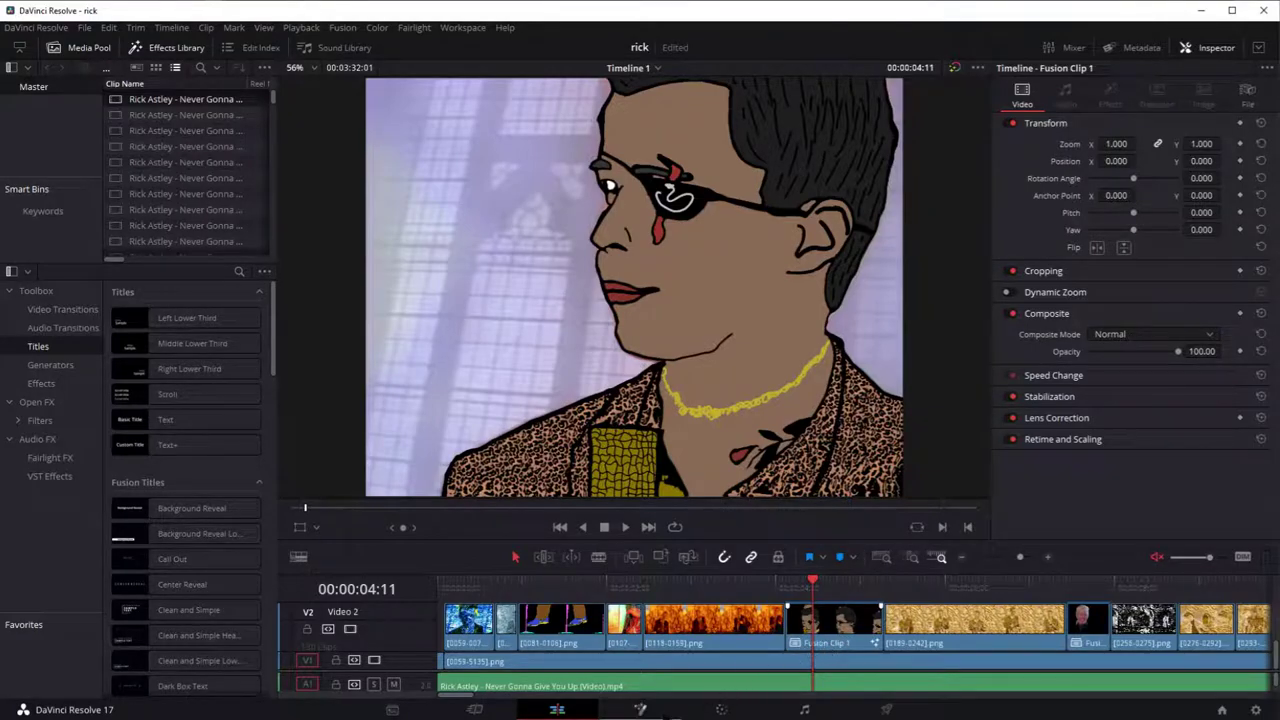
click(641, 708)
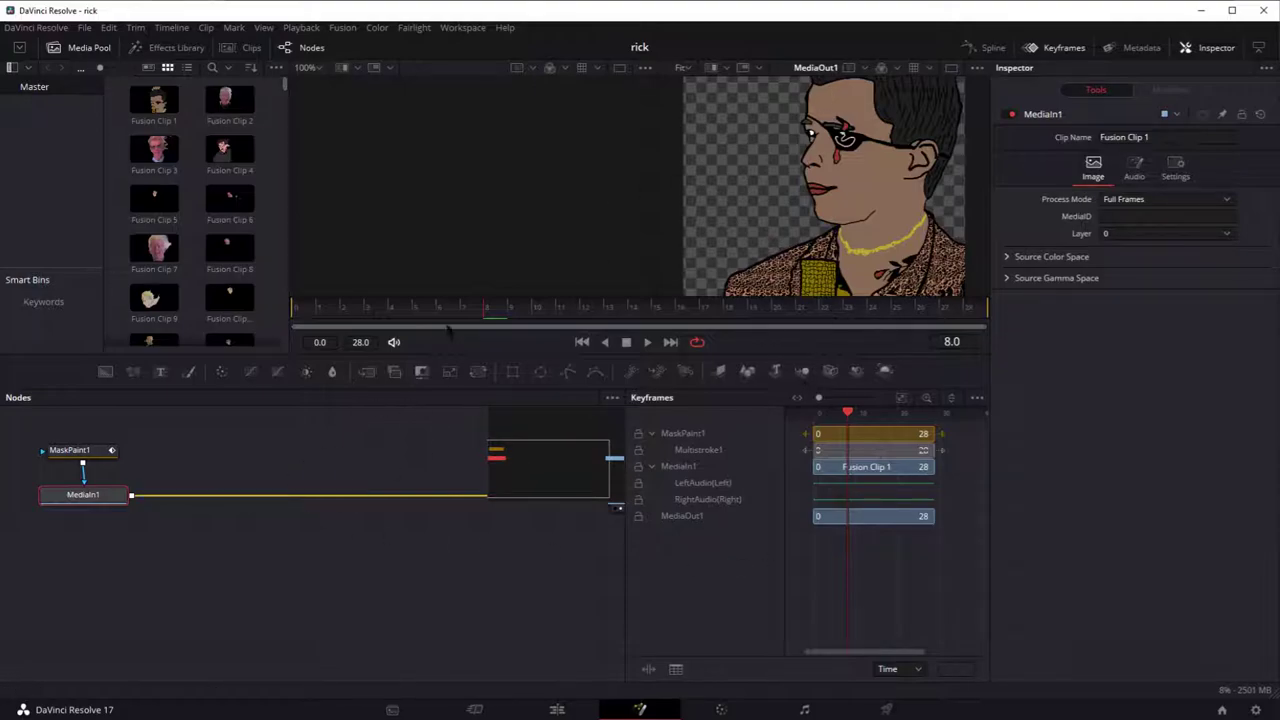
click(557, 710)
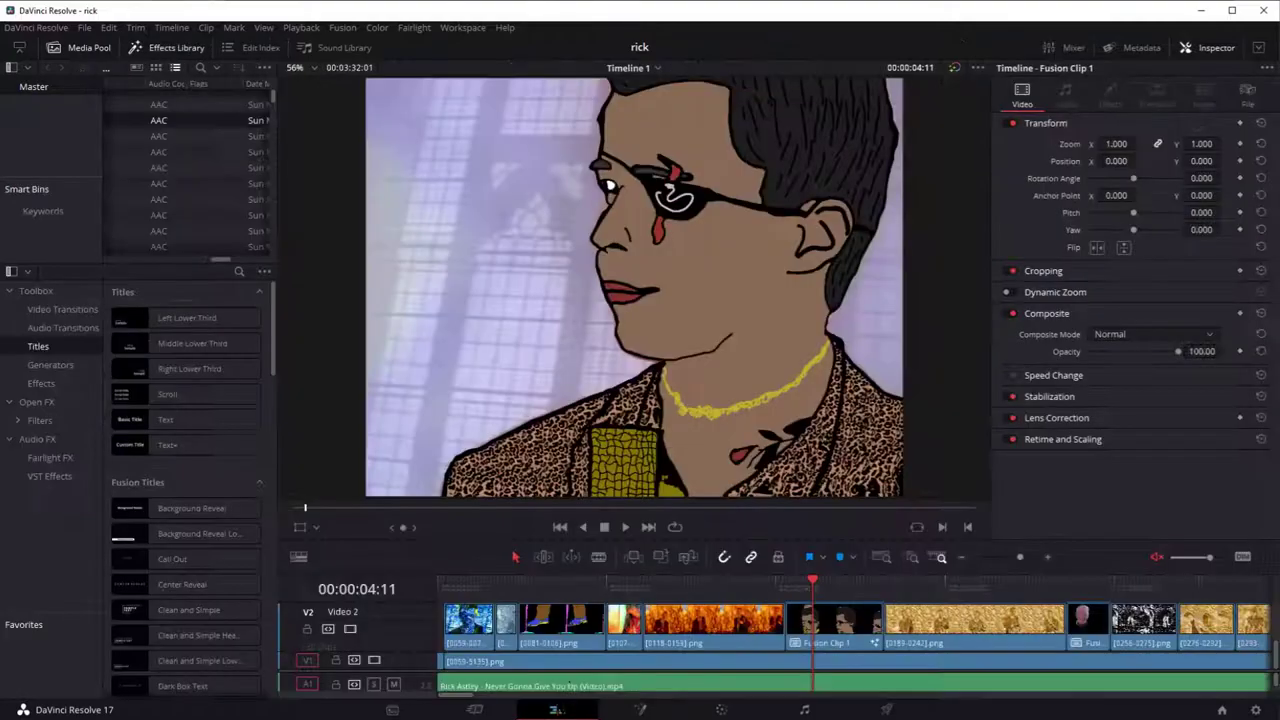
click(465, 582)
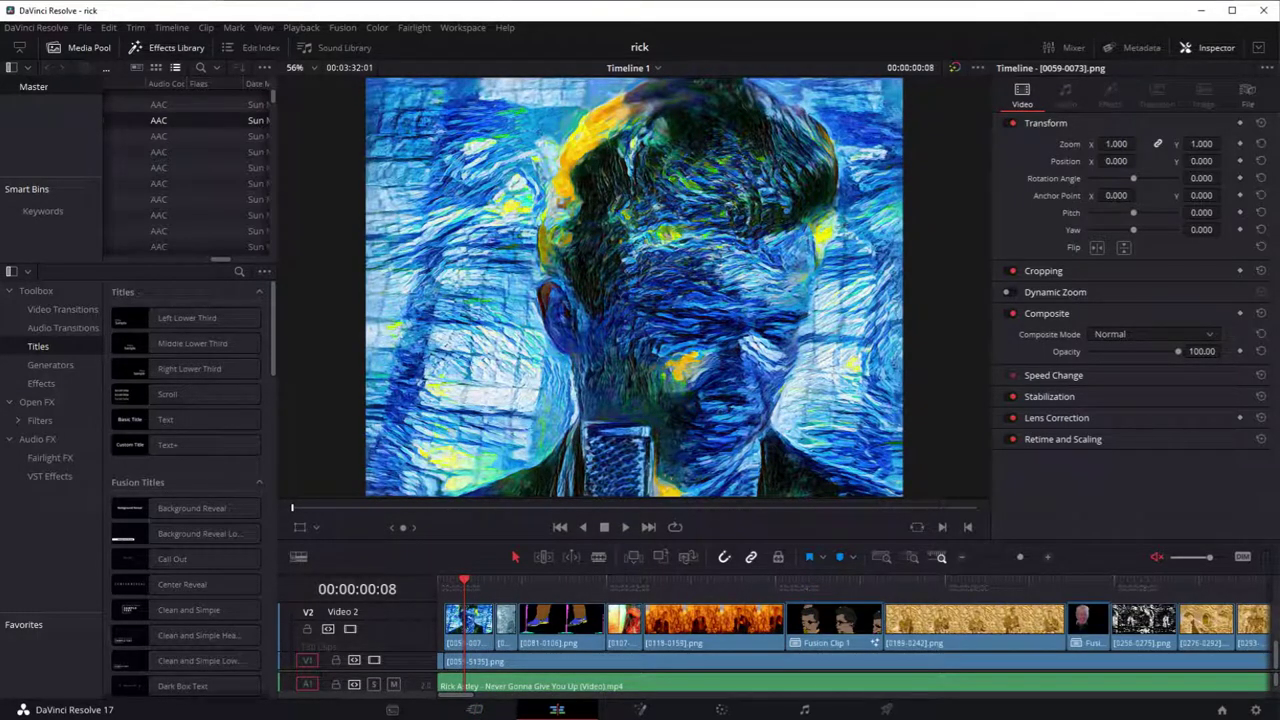
- Prefix the first row's output path with TEST so it writes to TESTout_0059
key(alt+Tab)
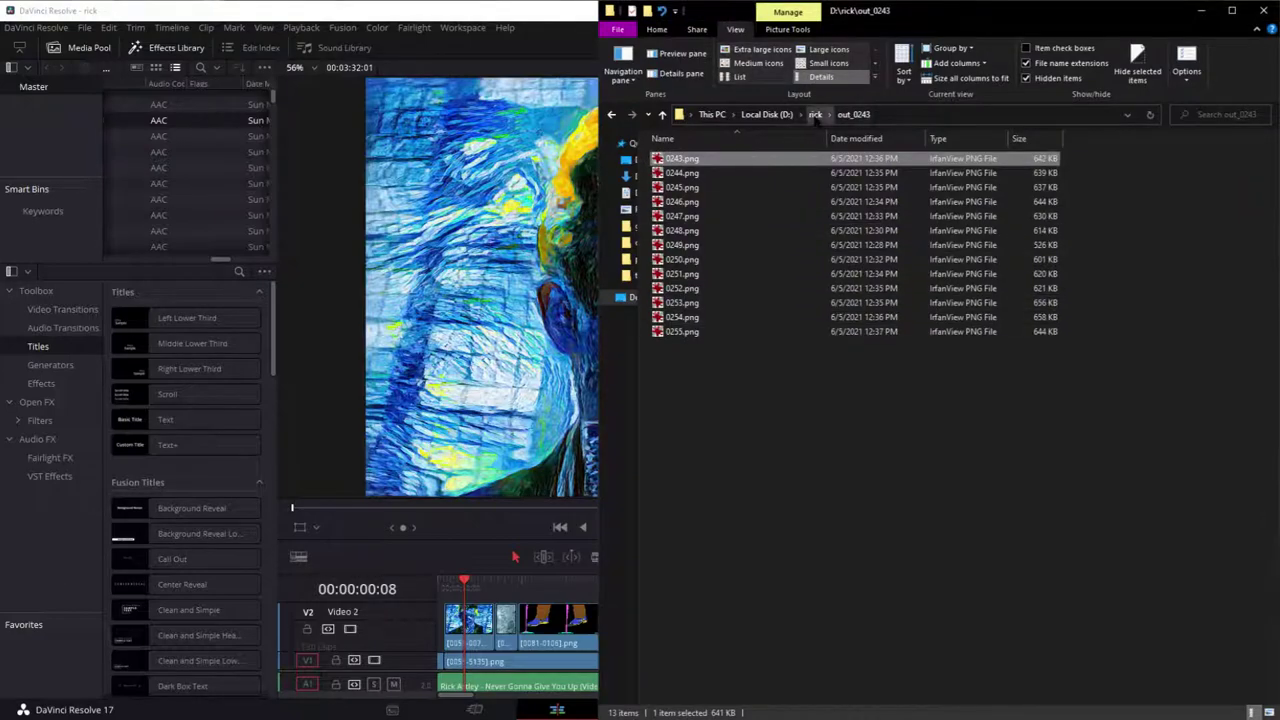
click(815, 114)
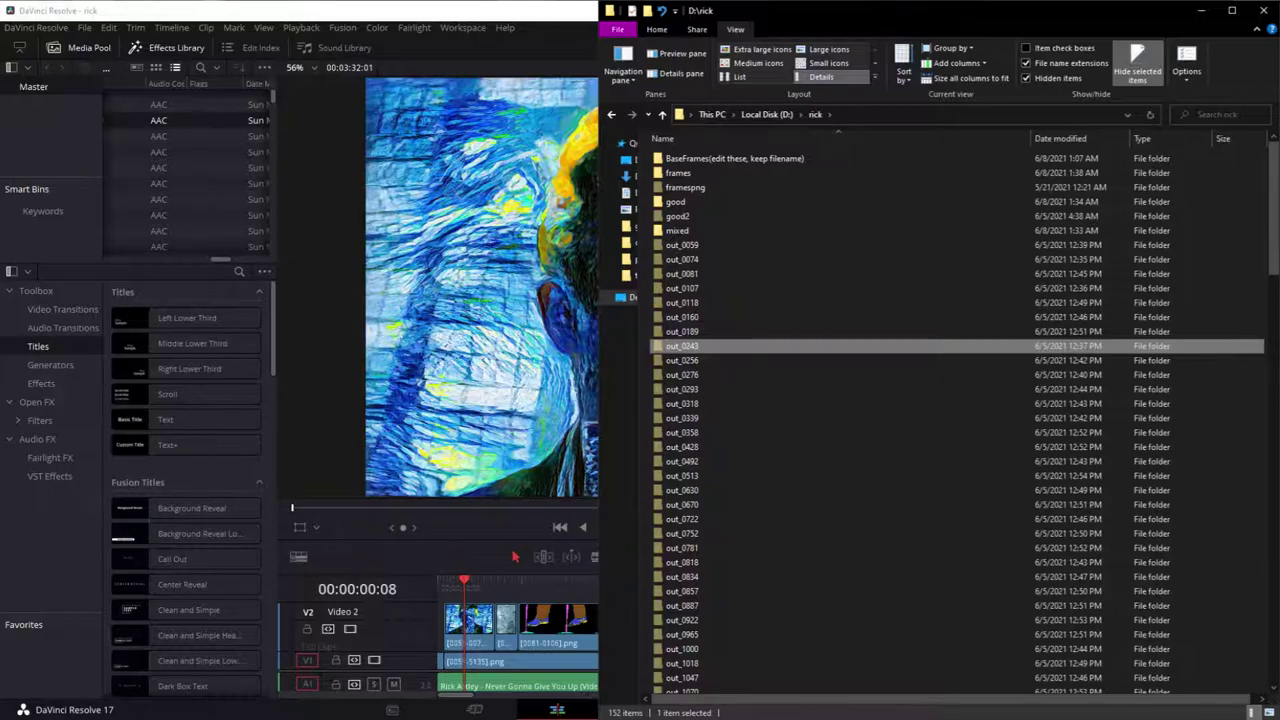
key(alt+Tab)
click(408, 243)
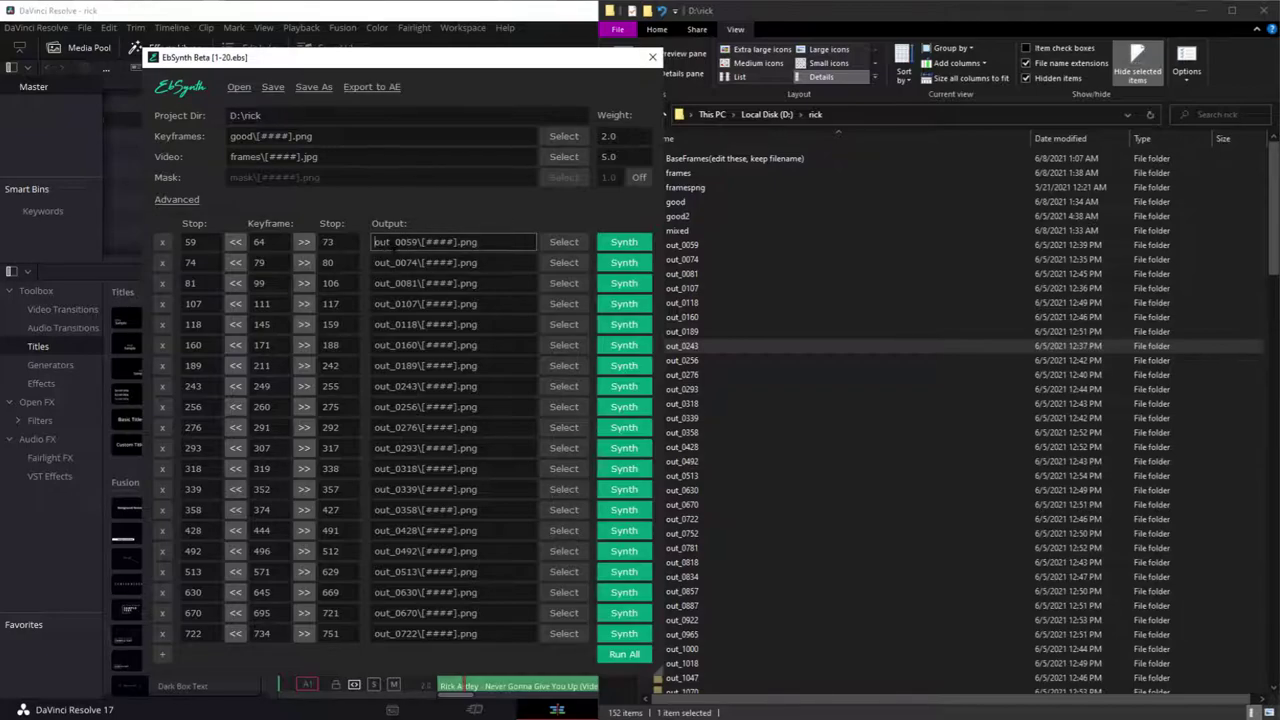
key(Home)
text(TEST)
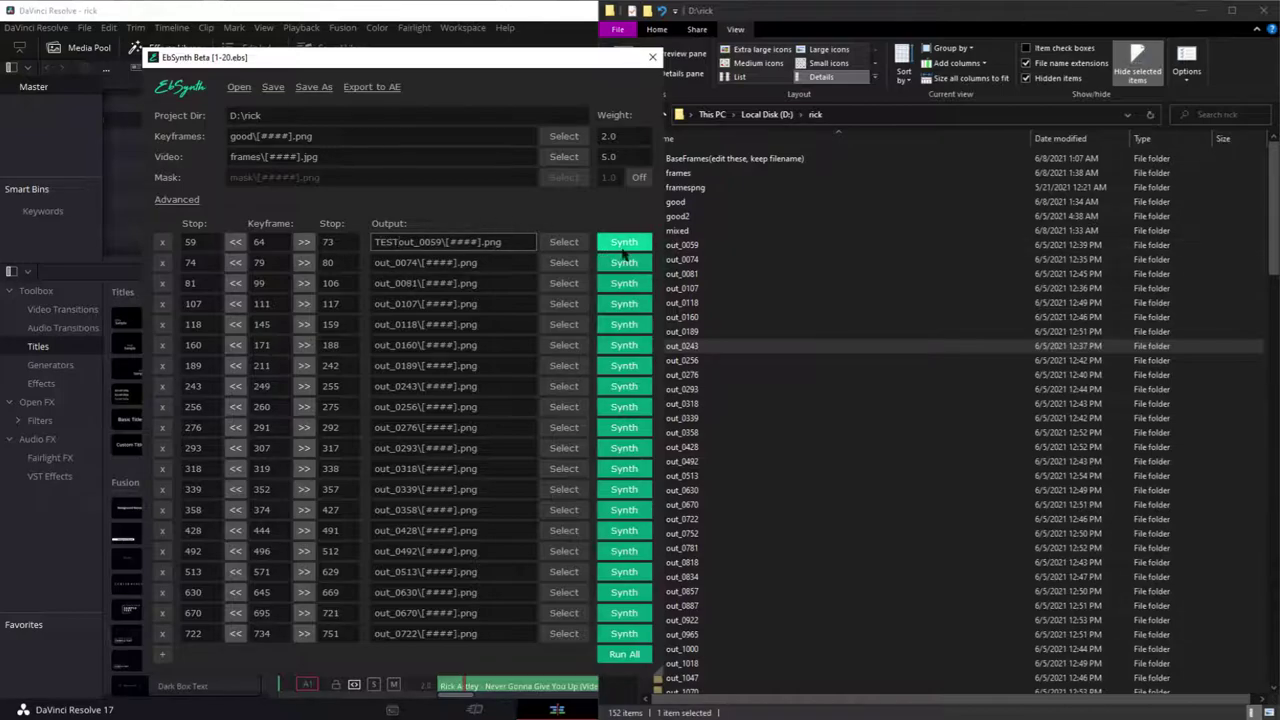
- Turn Use GPU on in EbSynth's advanced synthesis settings
drag(402, 62, 364, 50)
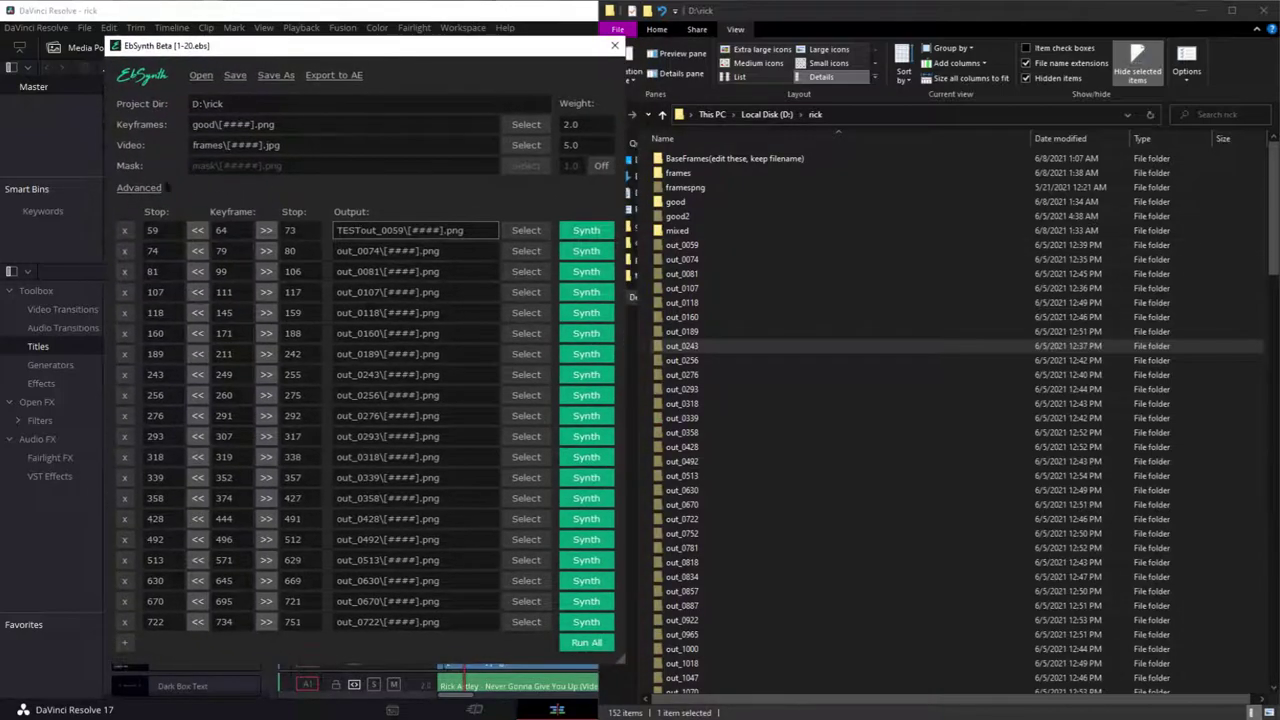
click(138, 188)
click(390, 252)
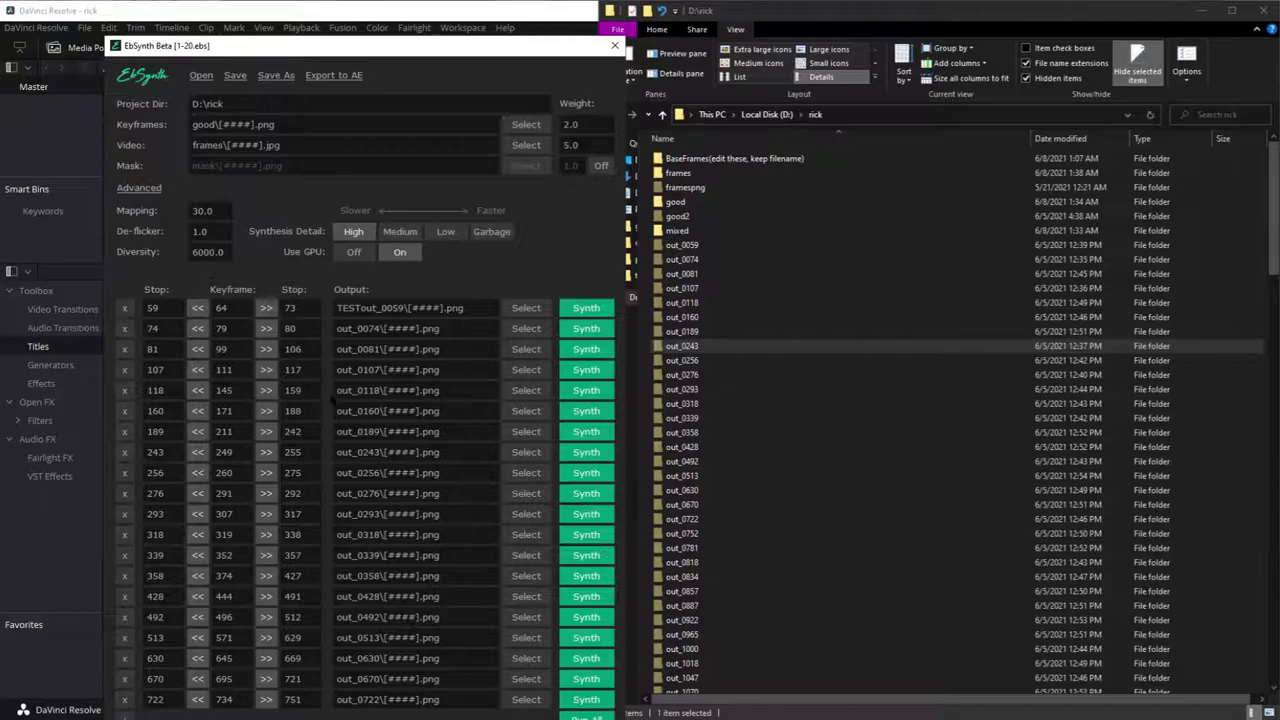
- Run Synth on the first keyframe row and scroll Explorer to the new TESTout_0059 folder
click(586, 308)
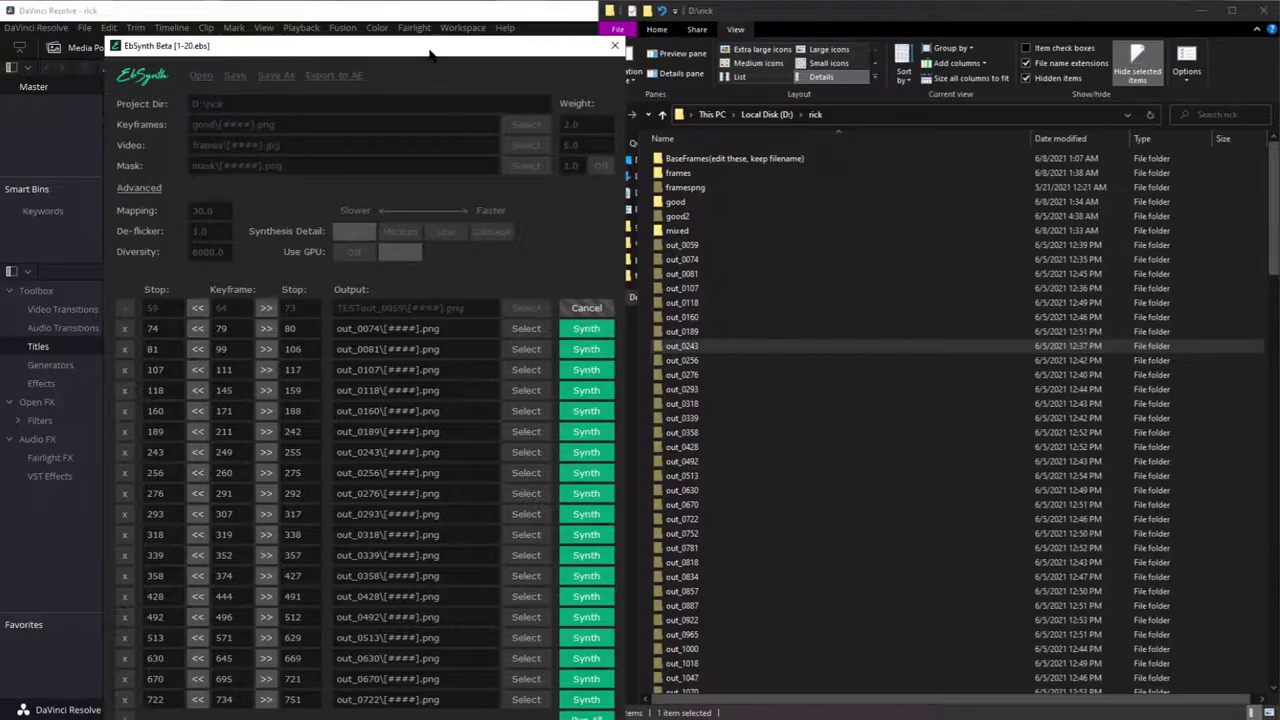
drag(430, 55, 421, 31)
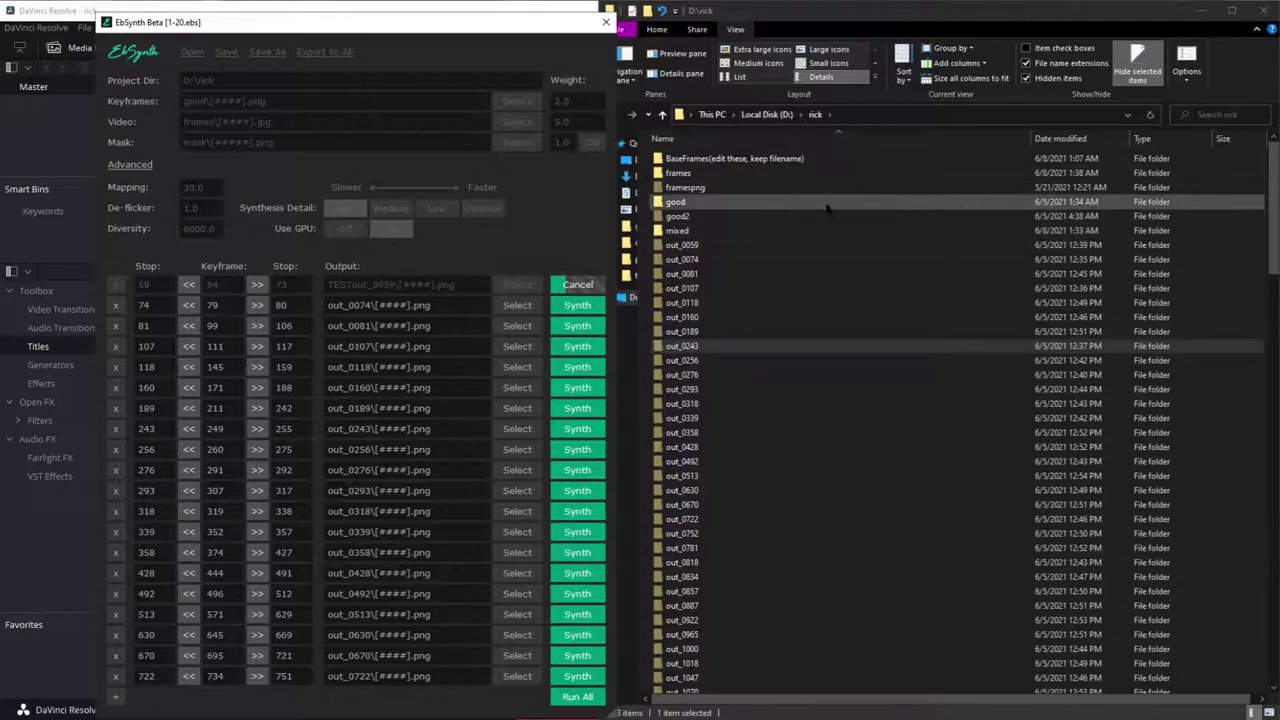
scroll(810, 215, down, 20)
scroll(810, 215, down, 15)
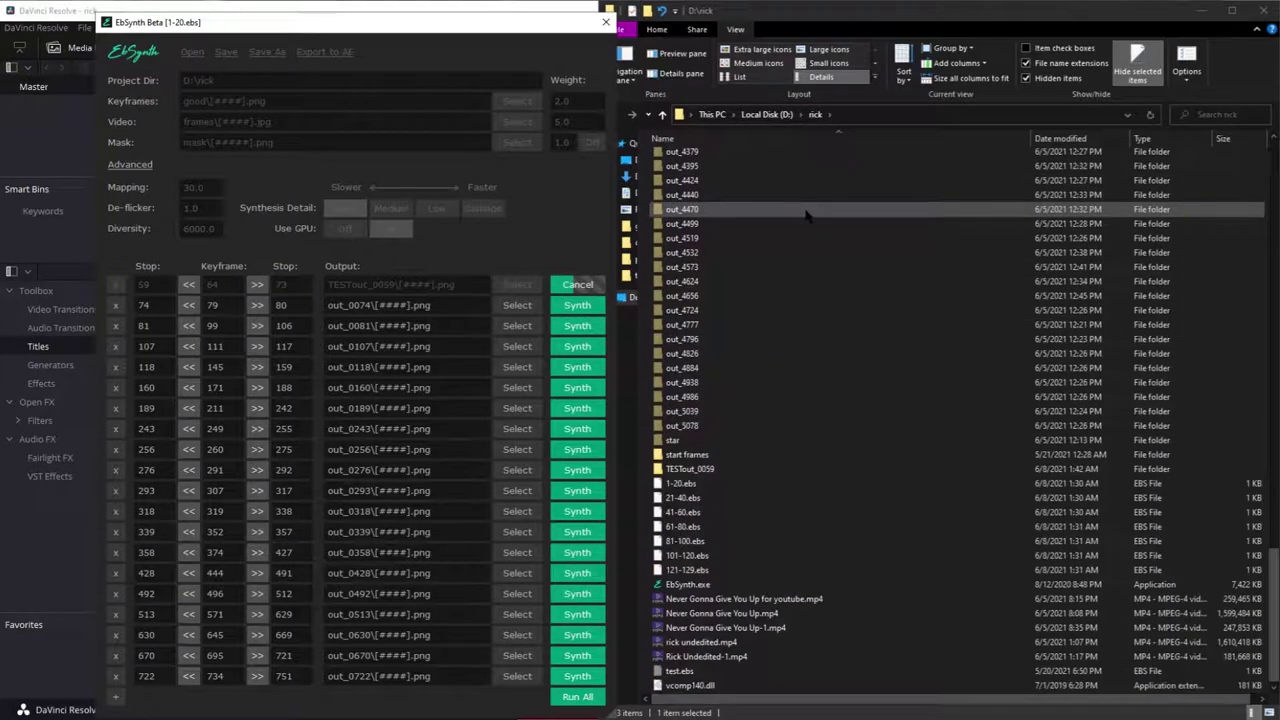
- Open the TESTout_0059 folder and view 0059.png in IrfanView
click(688, 484)
click(679, 470)
double_click(688, 469)
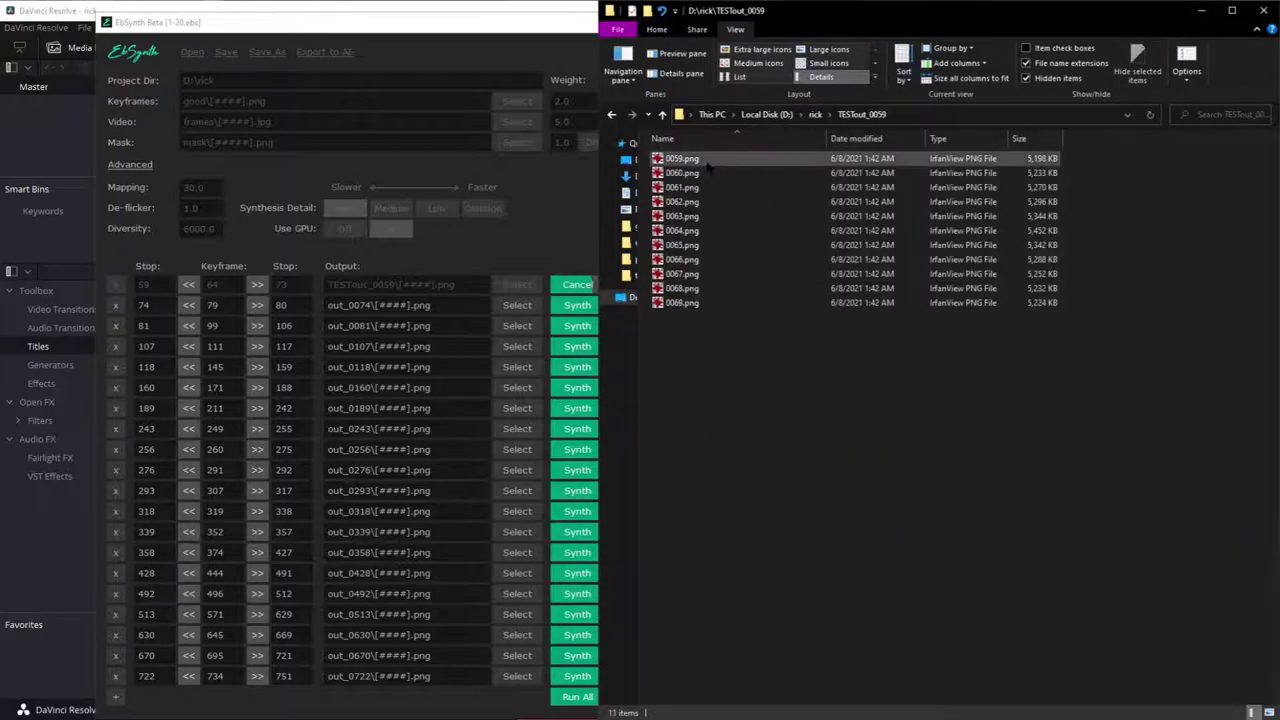
double_click(690, 159)
- Flip through the new frames, close IrfanView, then select and deselect the 15 PNGs
key(Right)
key(Right)
key(Right)
key(Right)
key(Right)
key(Right)
key(Right)
key(Right)
key(Right)
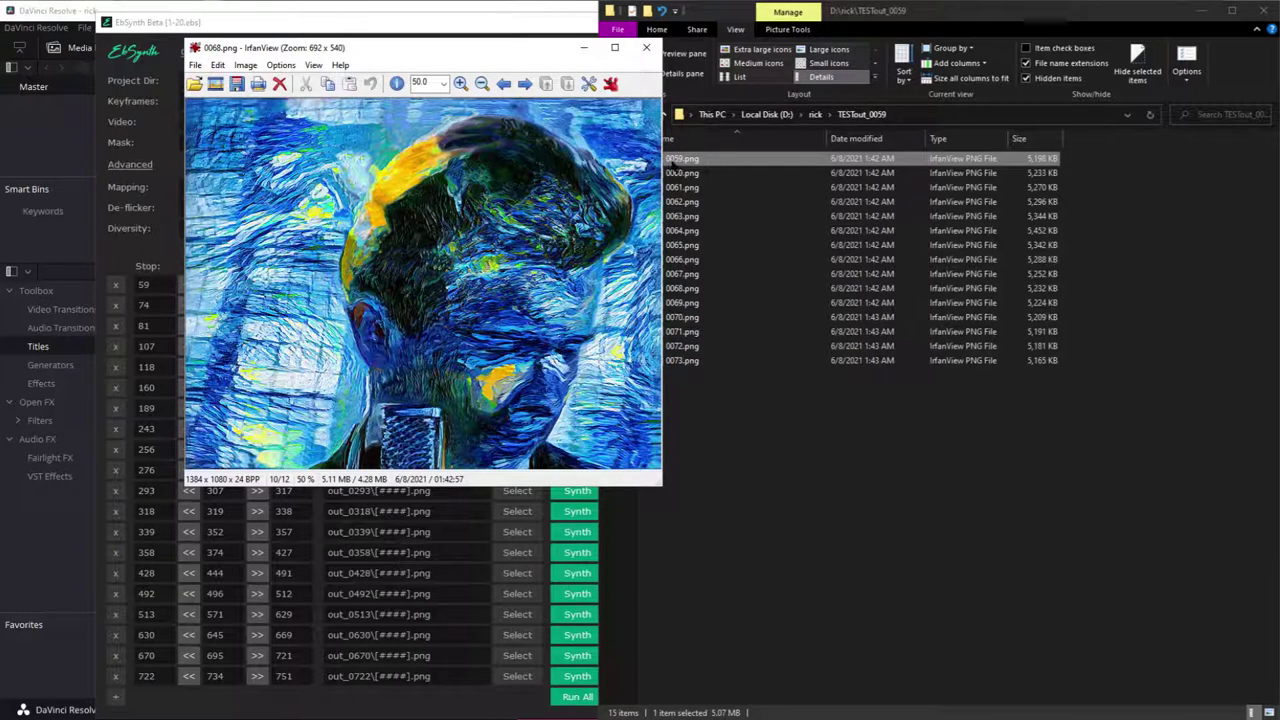
key(Left)
key(Left)
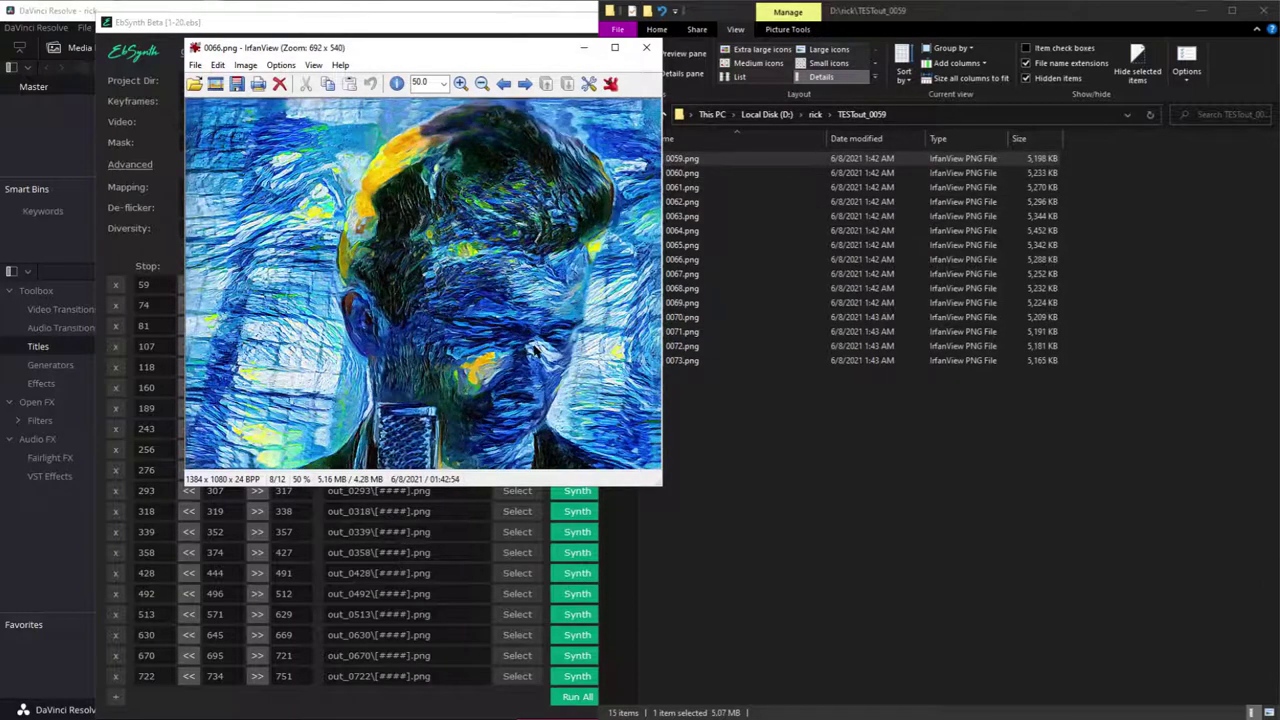
click(646, 47)
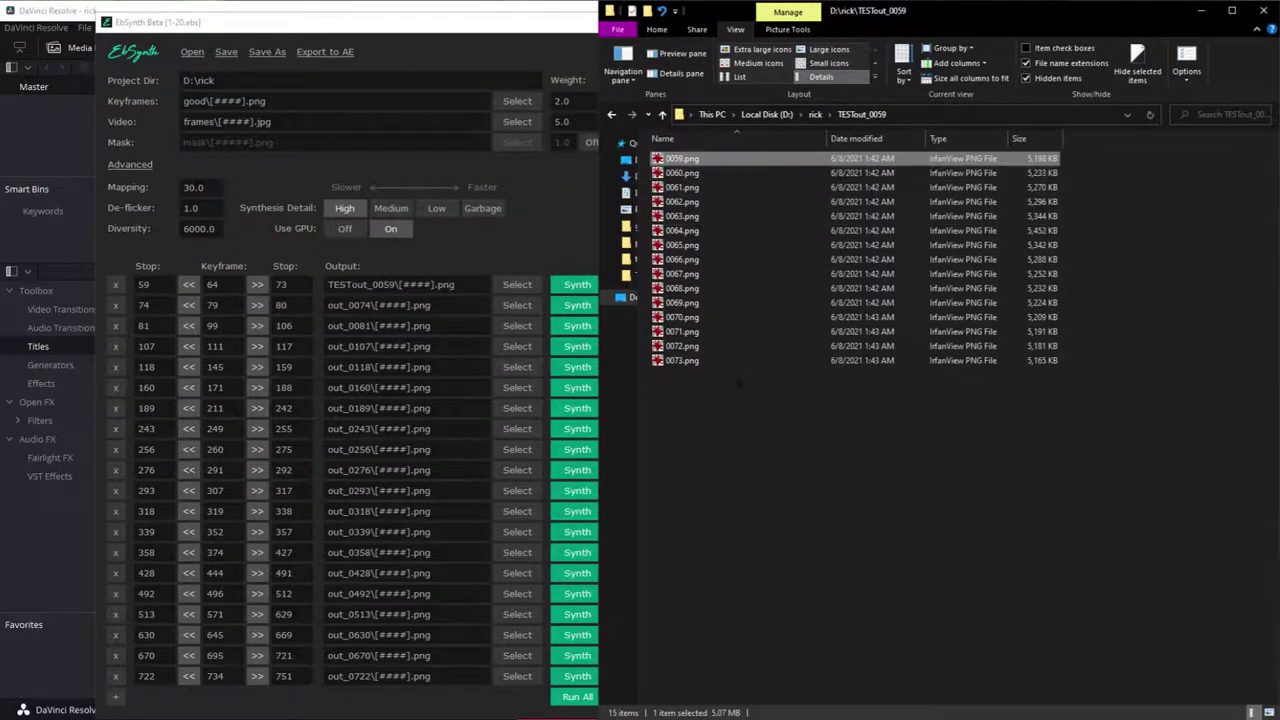
drag(740, 463, 740, 158)
click(824, 417)
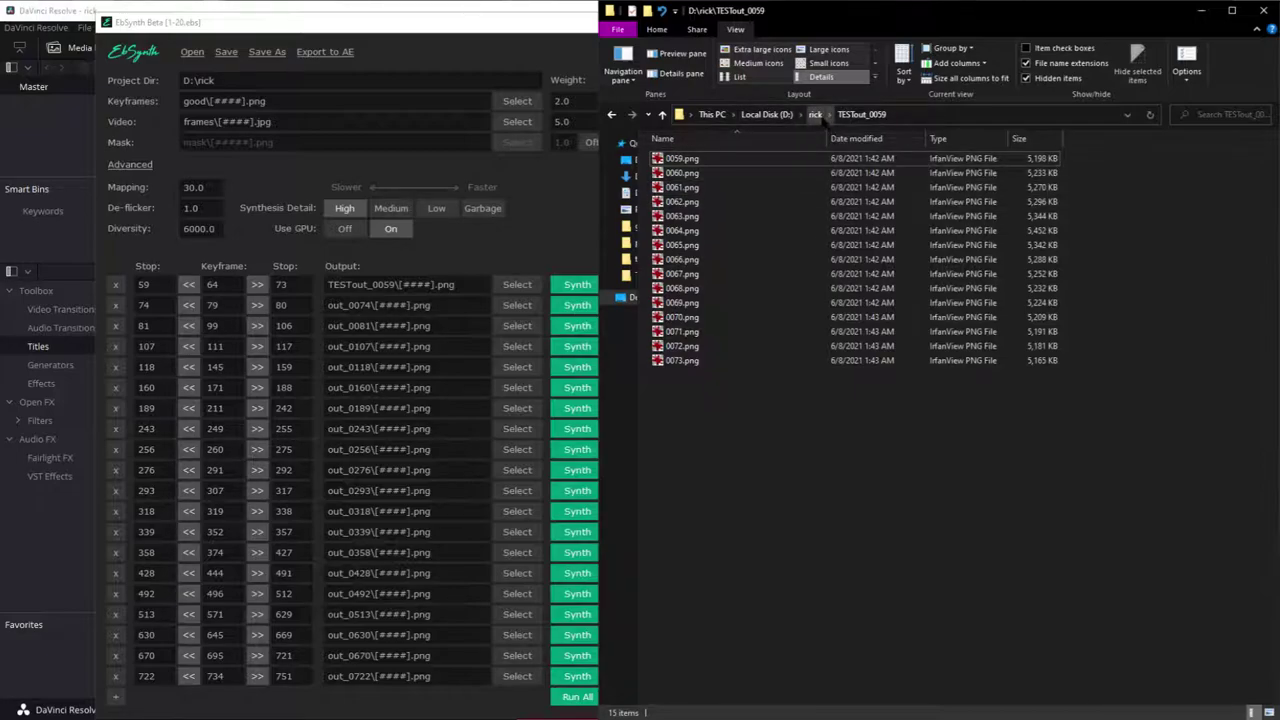
- Return to D:\rick and scroll its listing of project folders, including TESTout_0059
click(816, 114)
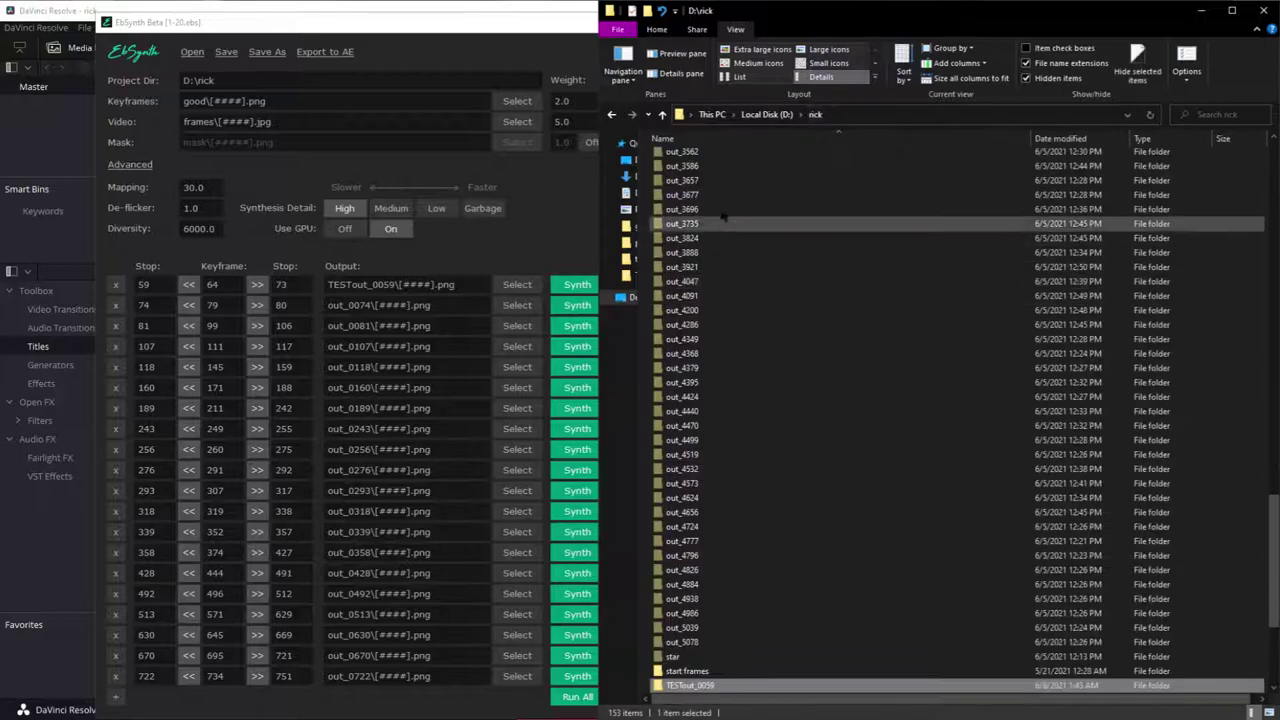
scroll(780, 480, down, 3)
scroll(872, 410, up, 20)
scroll(870, 420, up, 9)
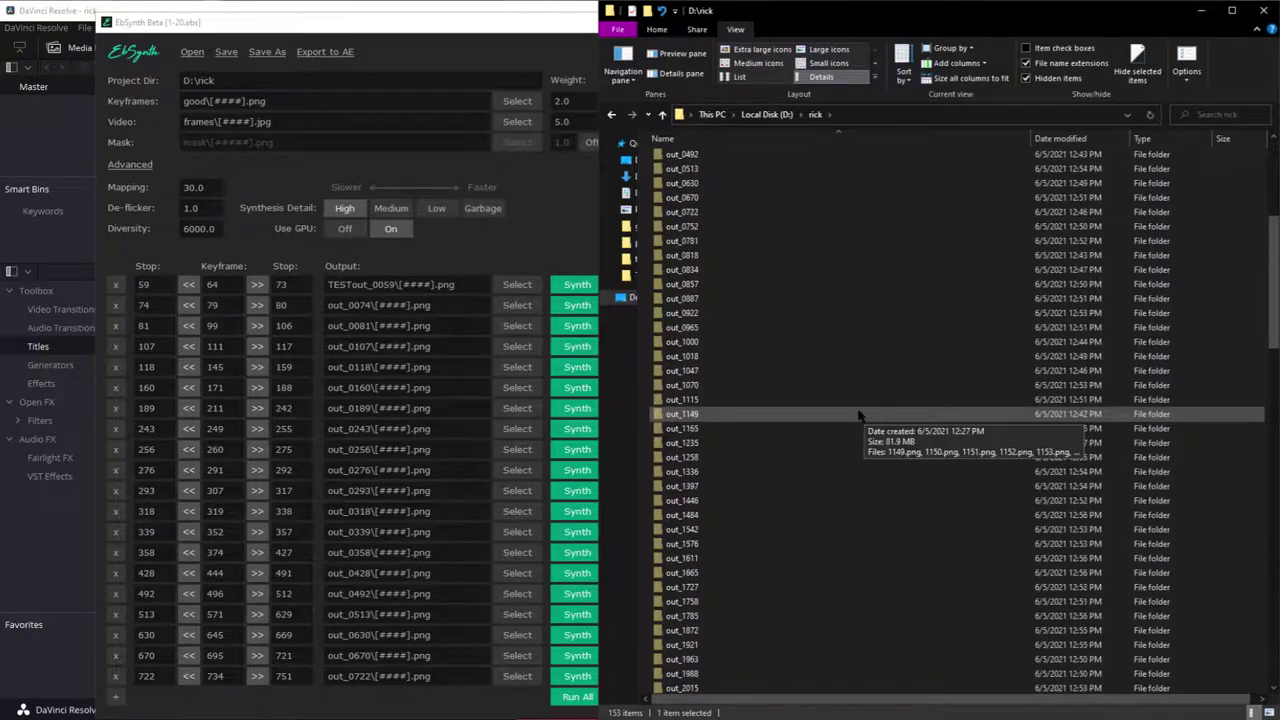
scroll(840, 410, up, 1)
scroll(748, 238, down, 20)
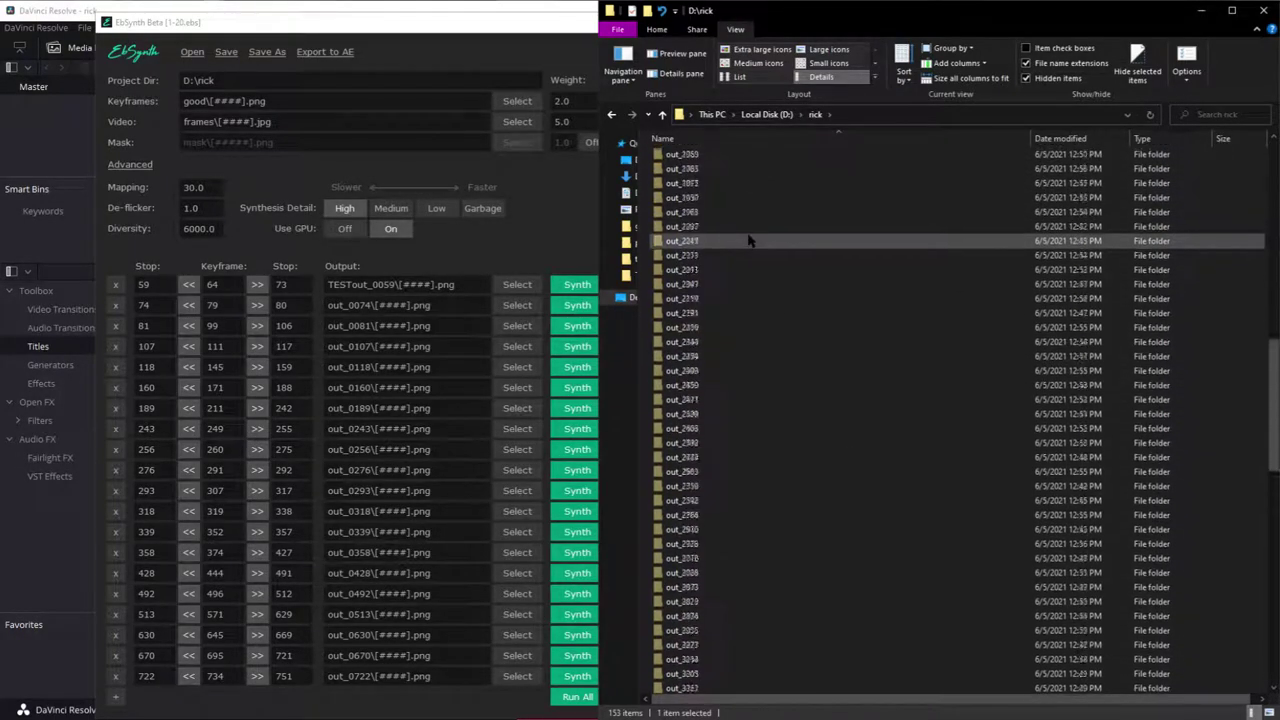
scroll(750, 240, up, 20)
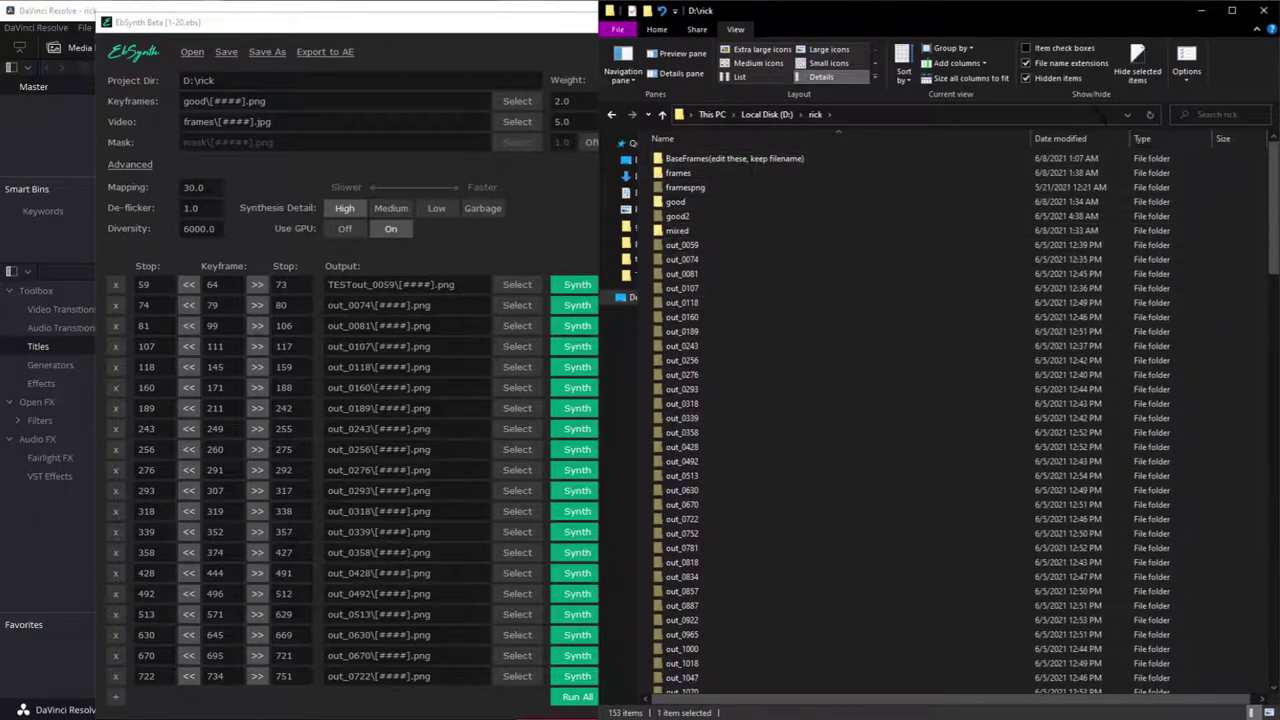
scroll(720, 210, down, 10)
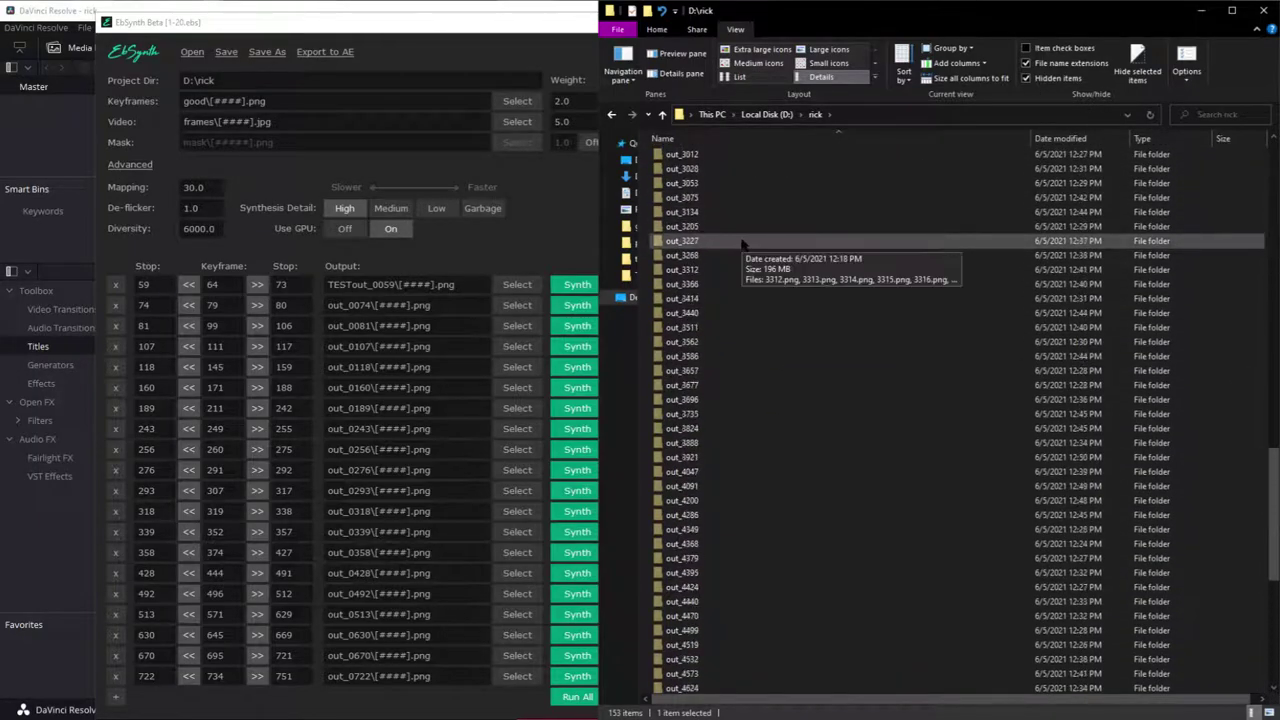
scroll(750, 245, up, 10)
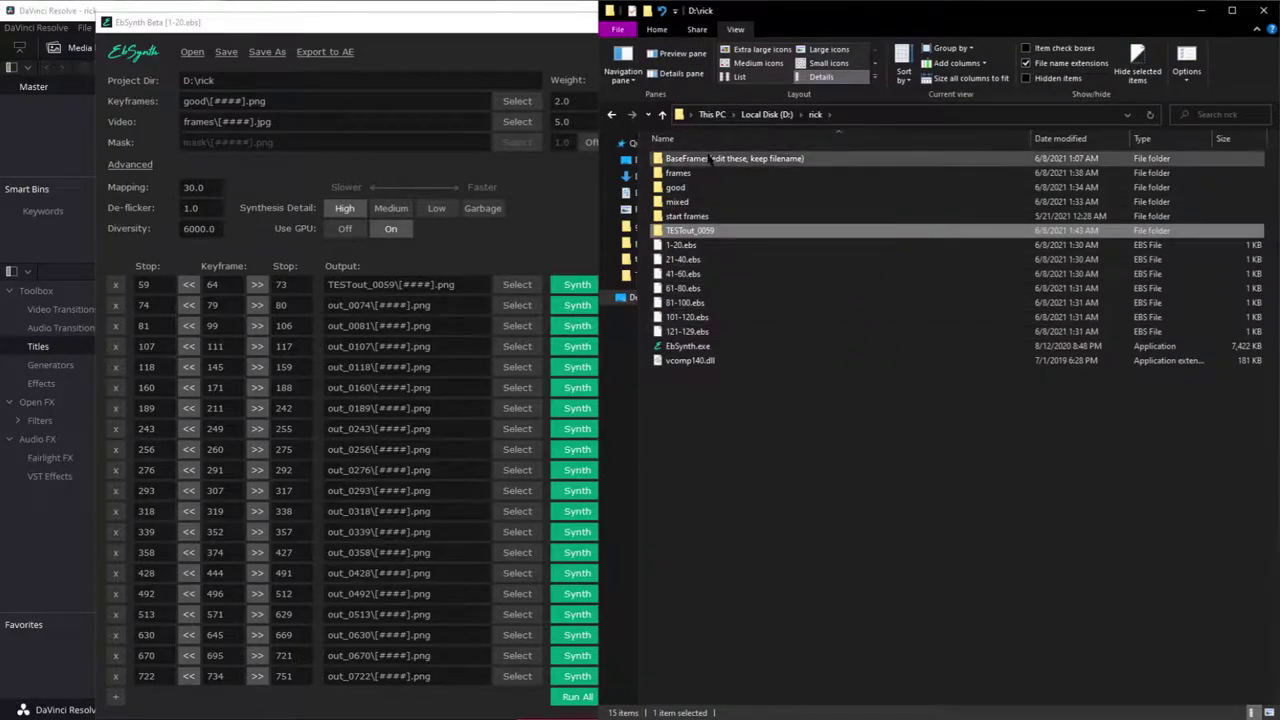
click(708, 160)
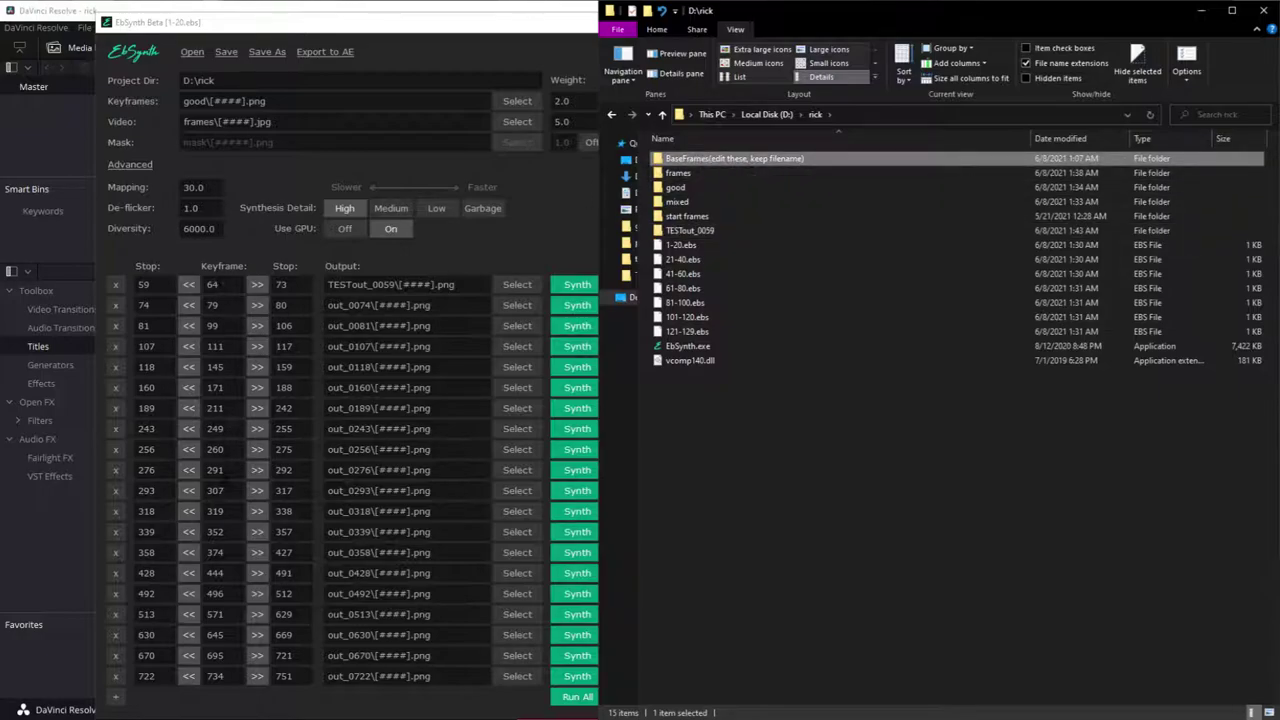
click(710, 333)
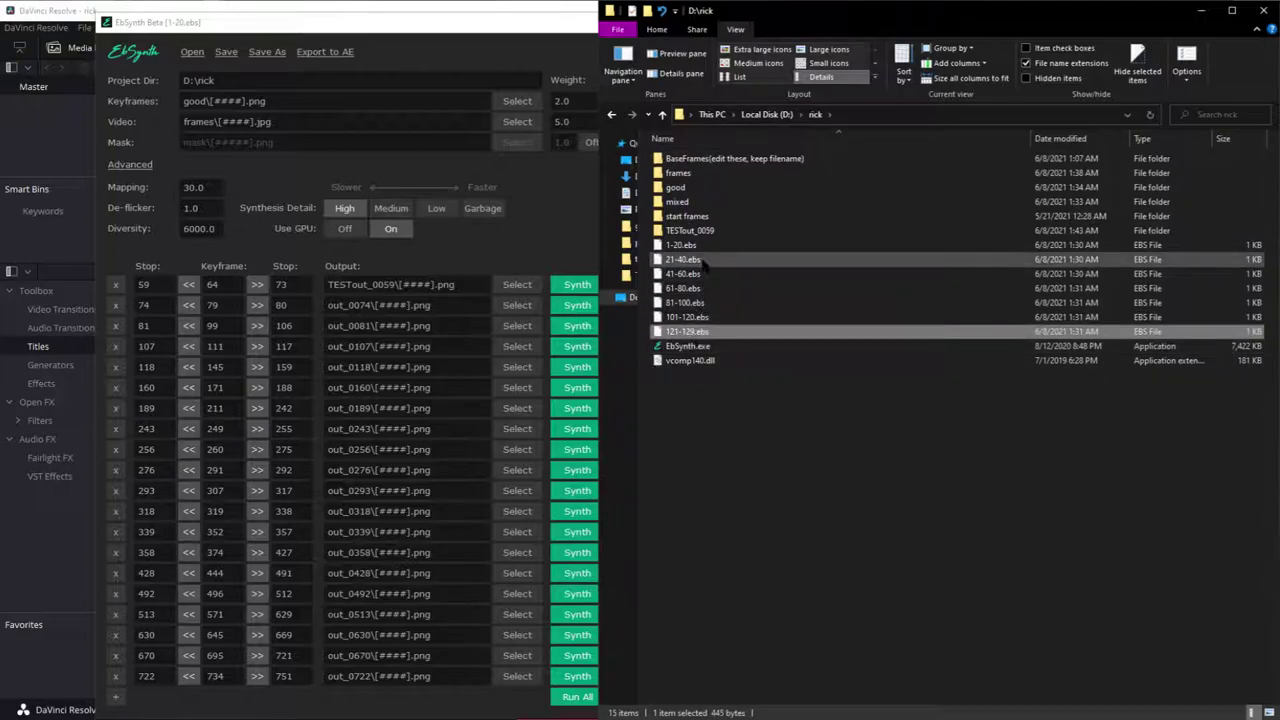
double_click(705, 159)
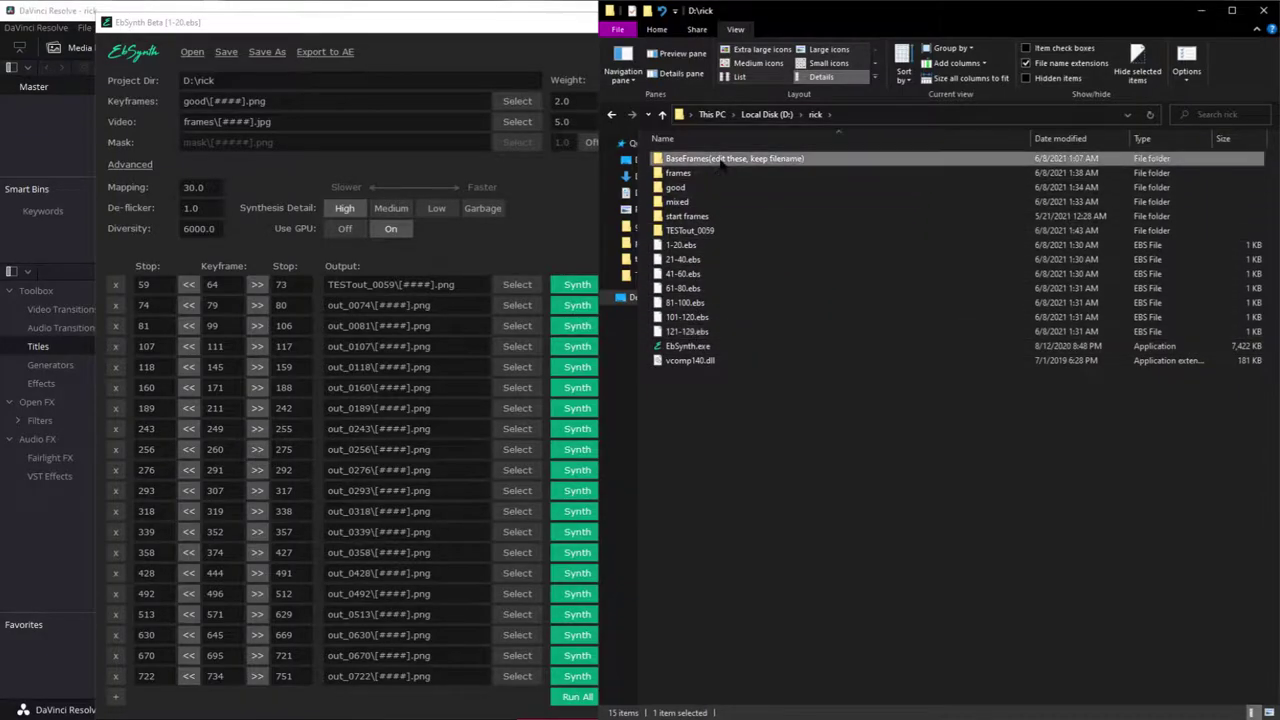
scroll(830, 273, down, 4)
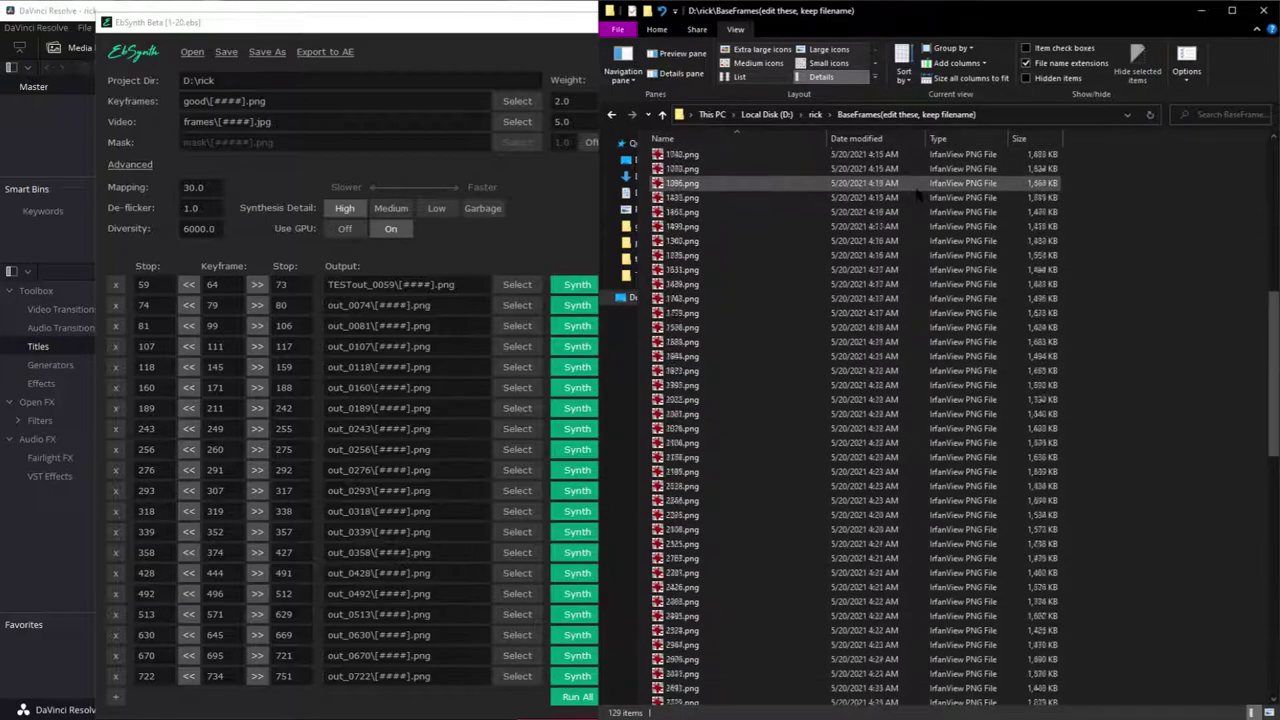
click(815, 114)
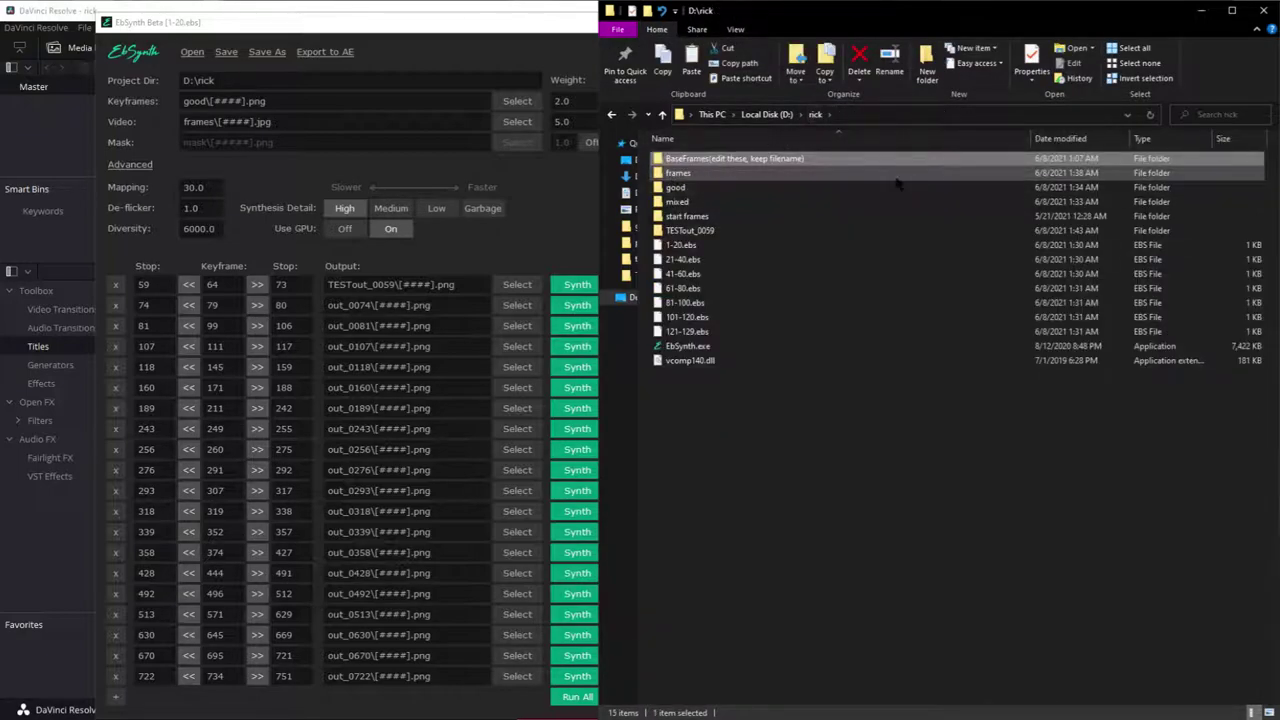
click(680, 173)
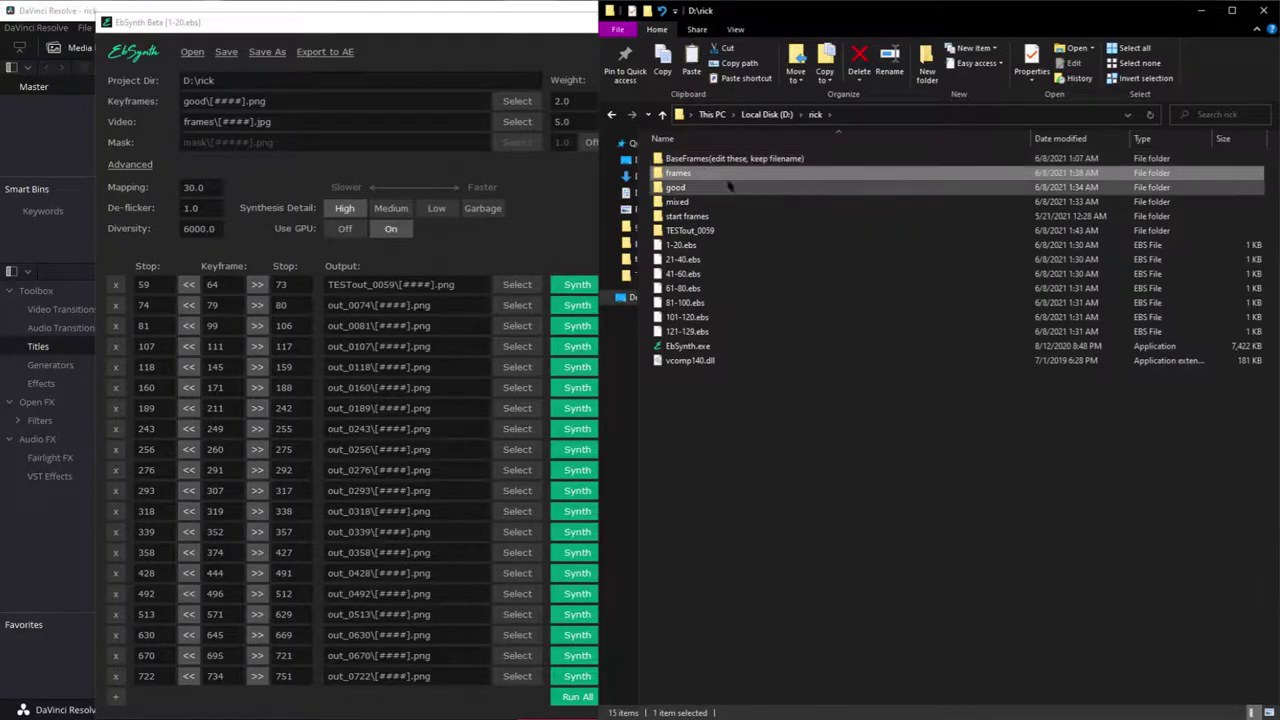
double_click(705, 175)
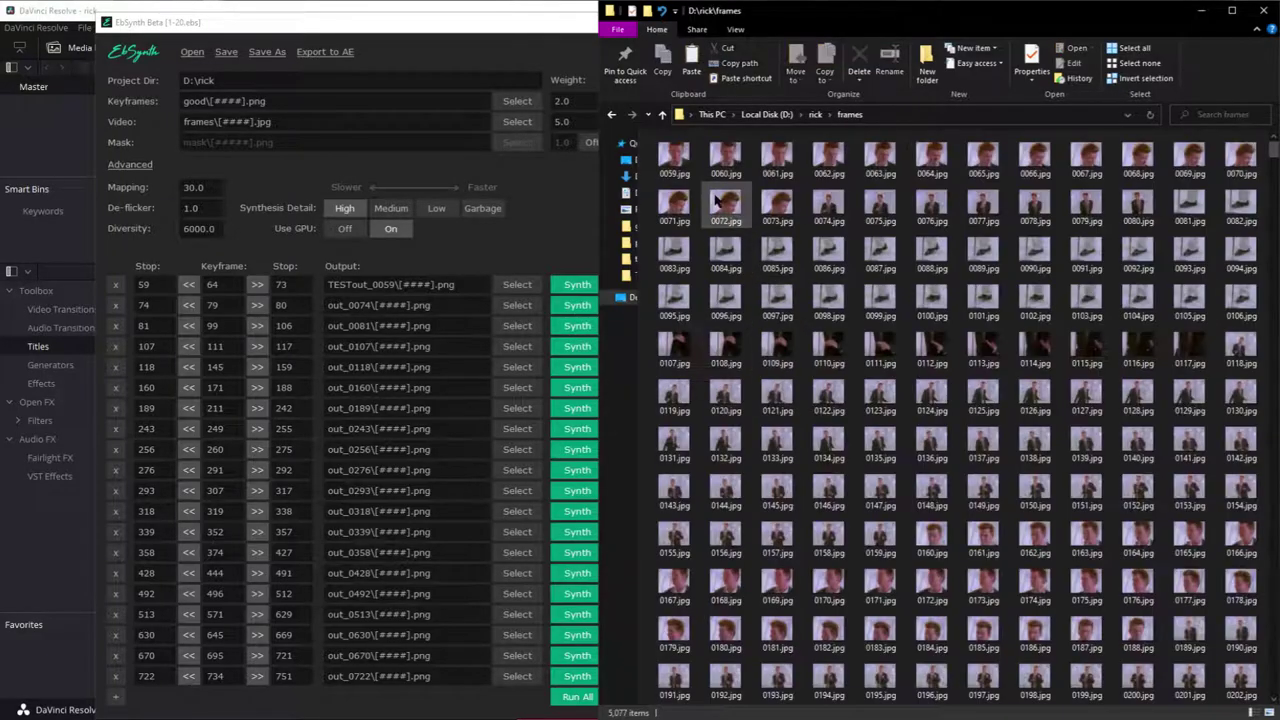
double_click(726, 203)
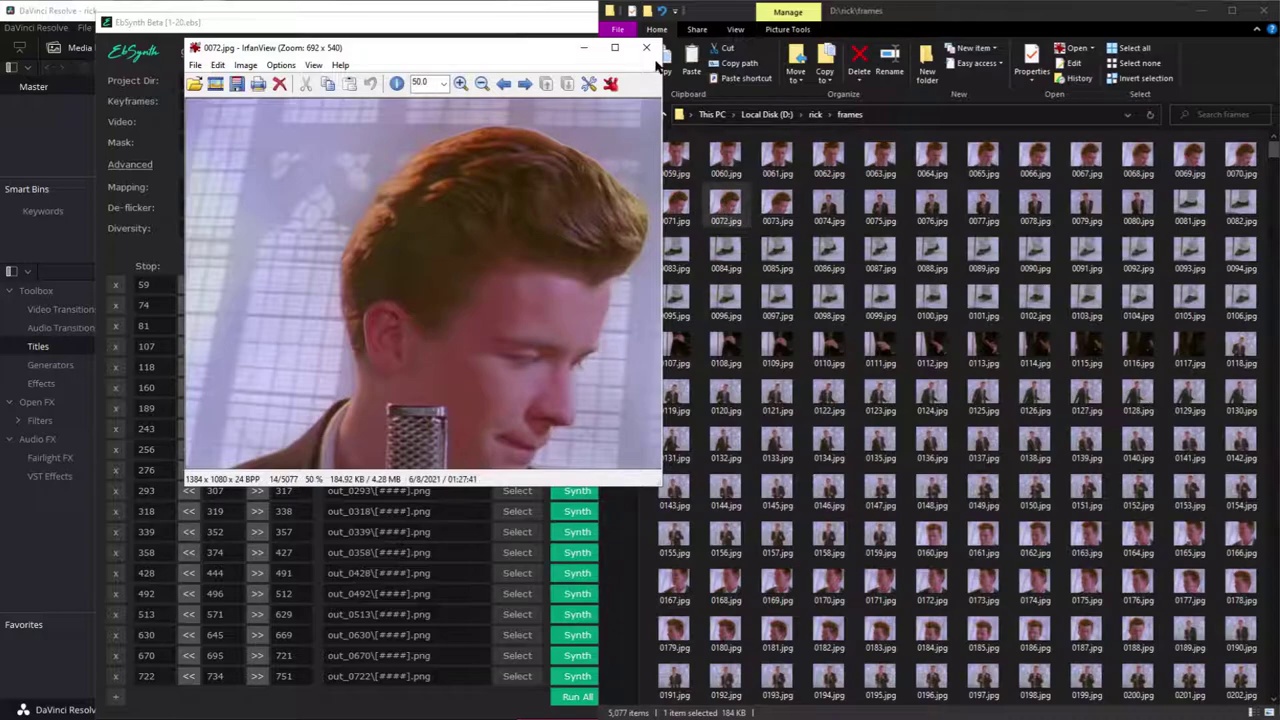
click(646, 47)
click(815, 114)
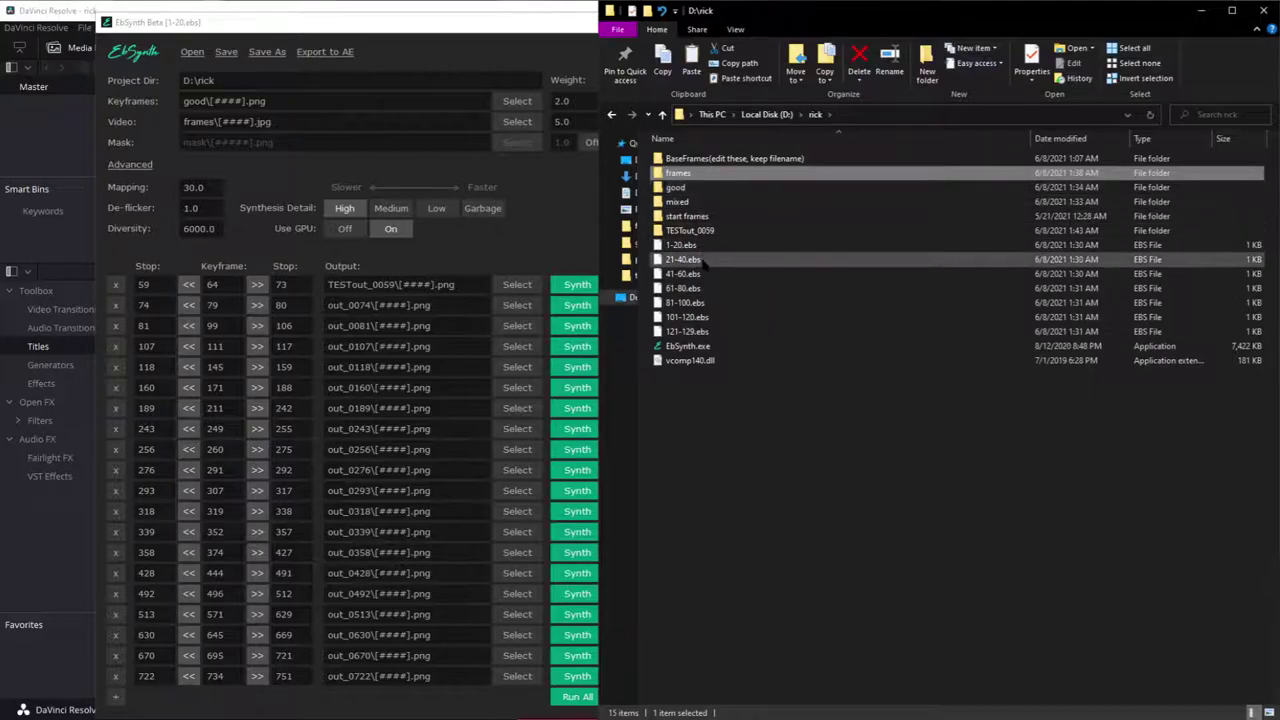
double_click(720, 158)
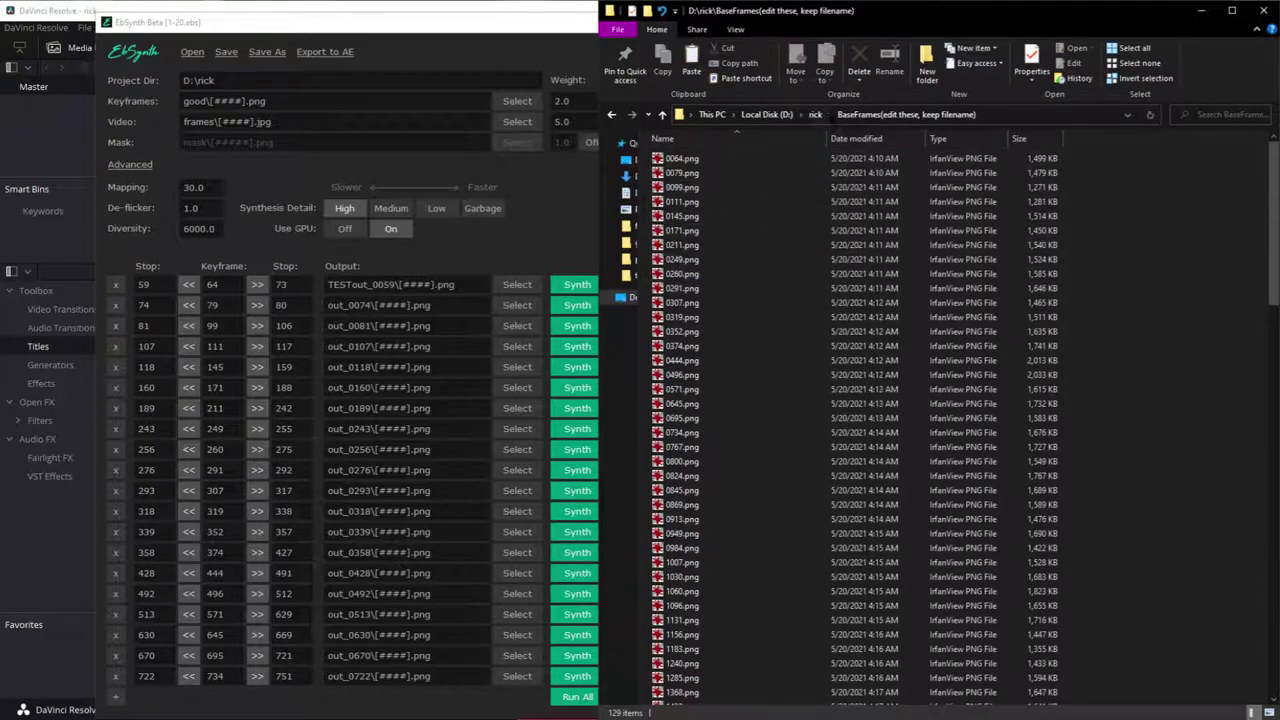
click(815, 114)
click(700, 201)
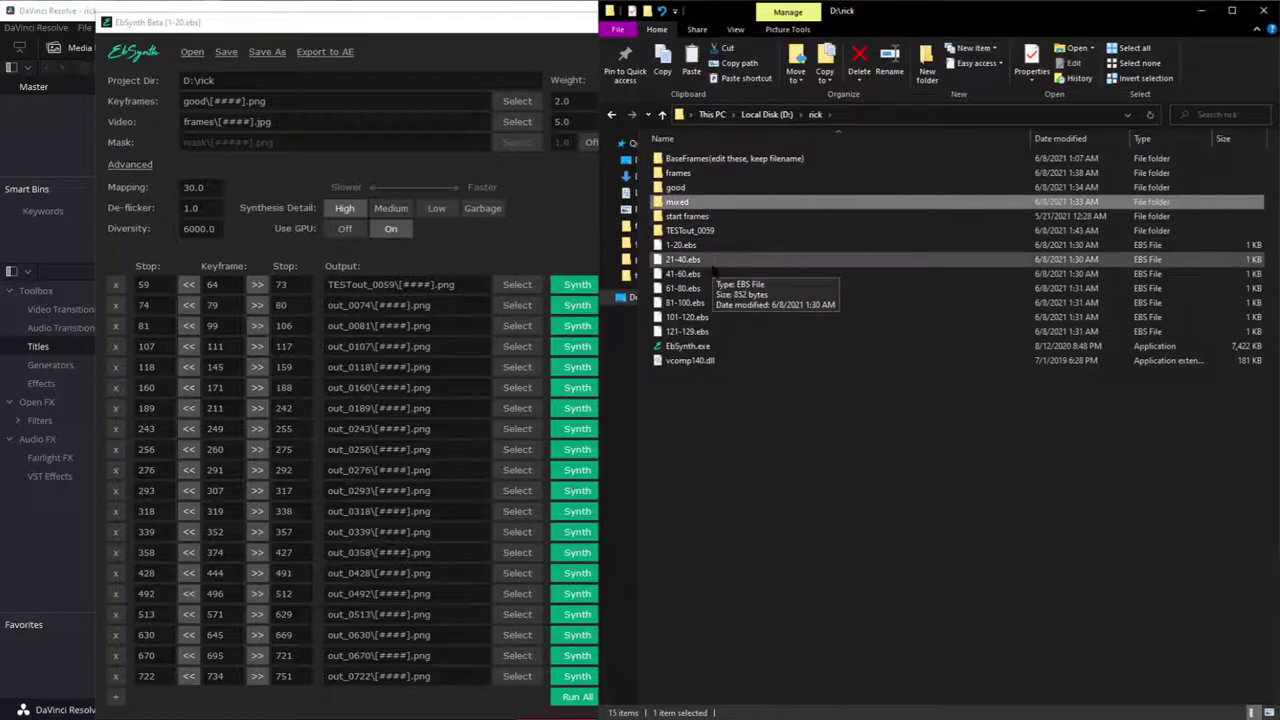
double_click(690, 201)
double_click(686, 175)
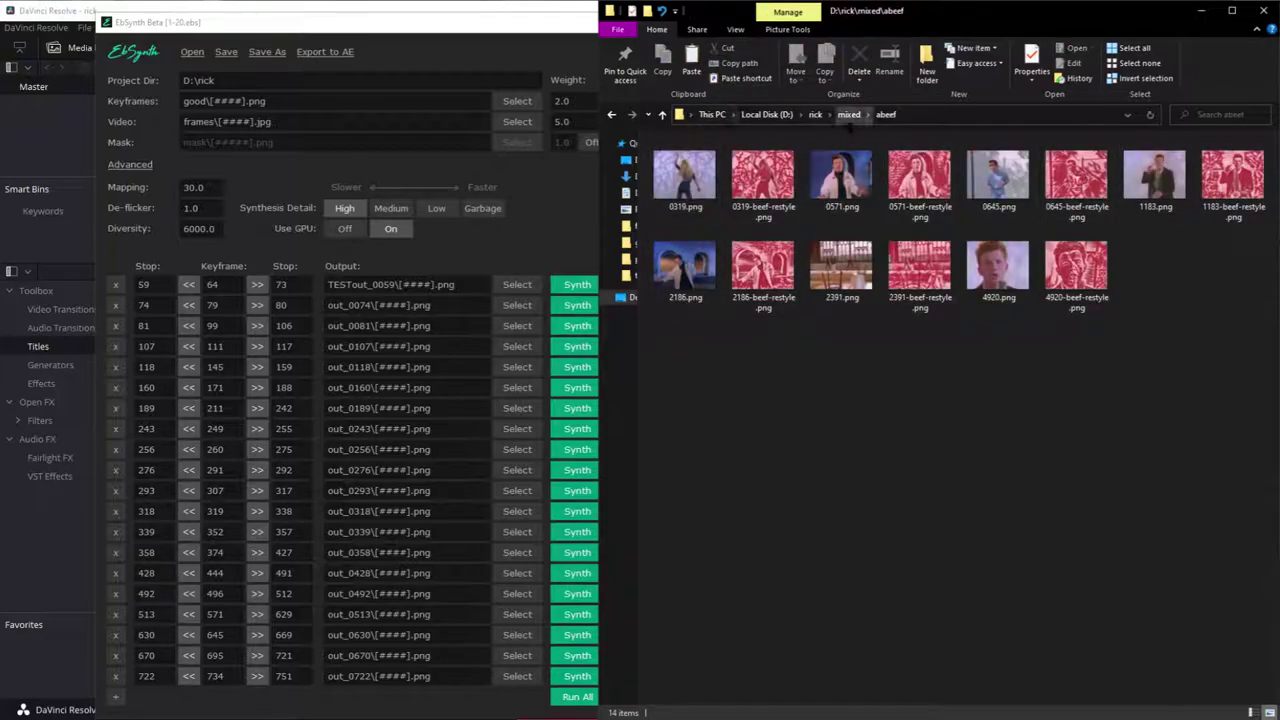
click(849, 114)
click(815, 114)
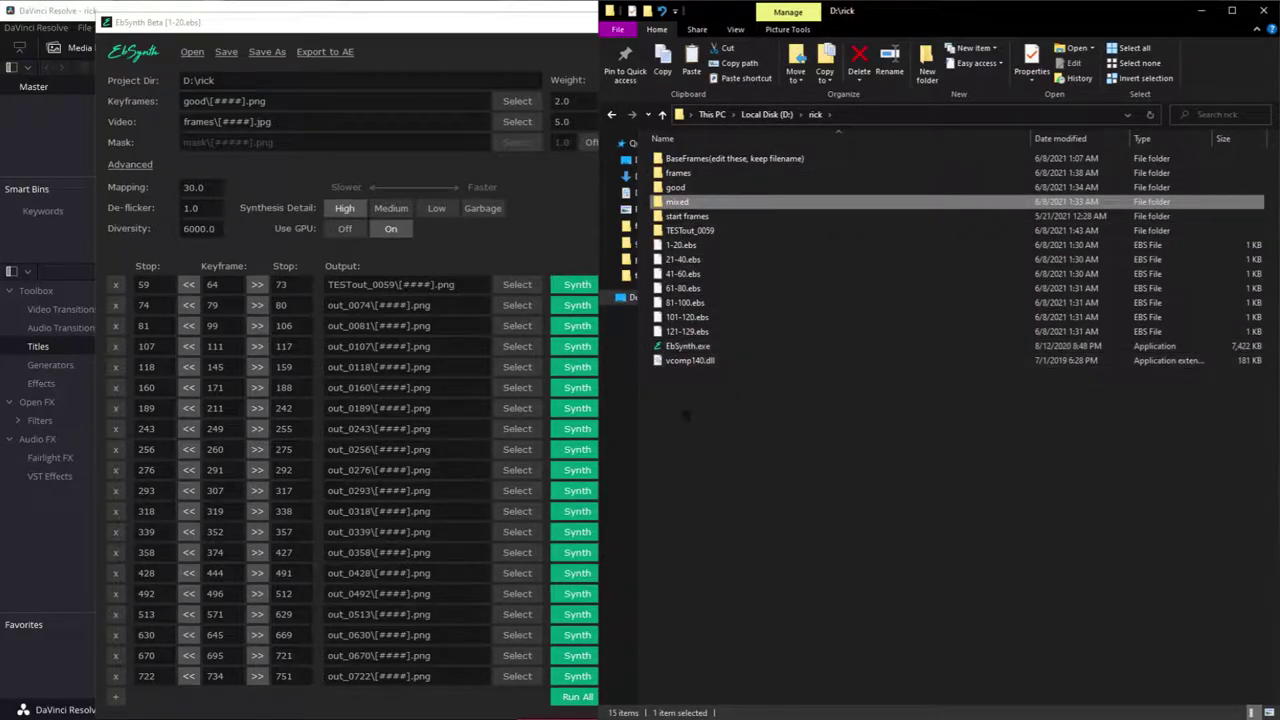
drag(698, 390, 687, 362)
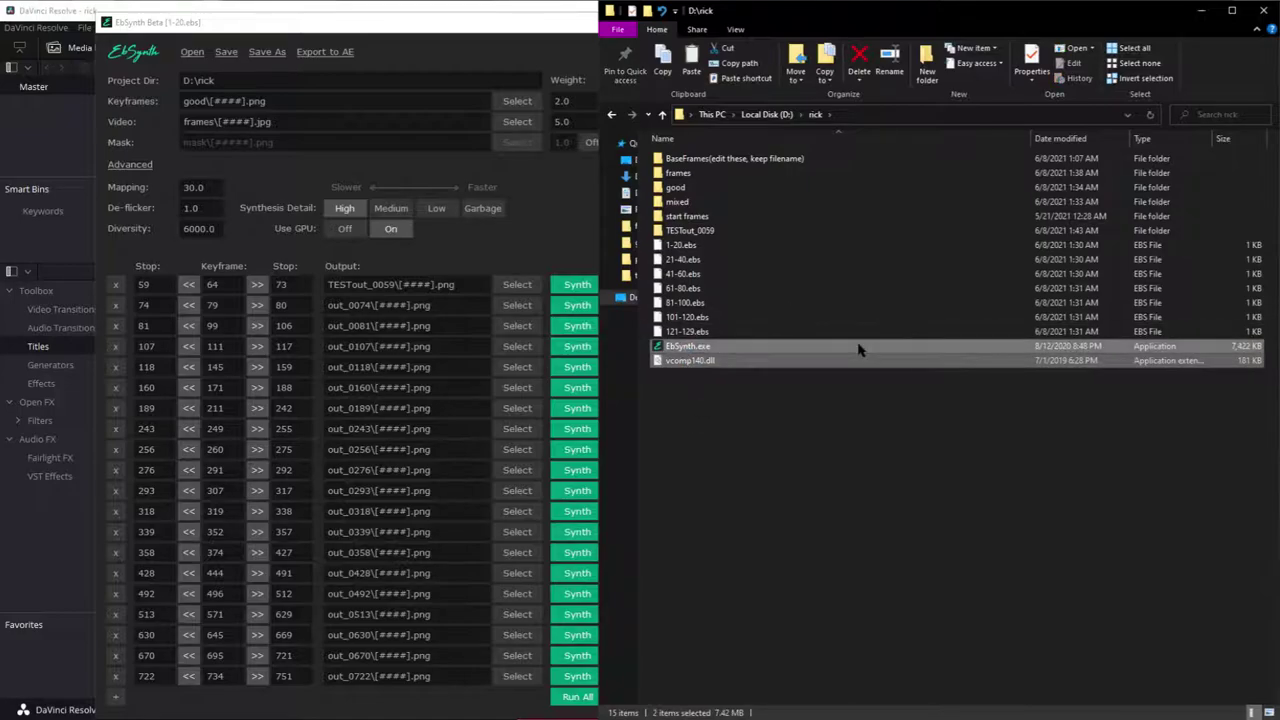
click(703, 447)
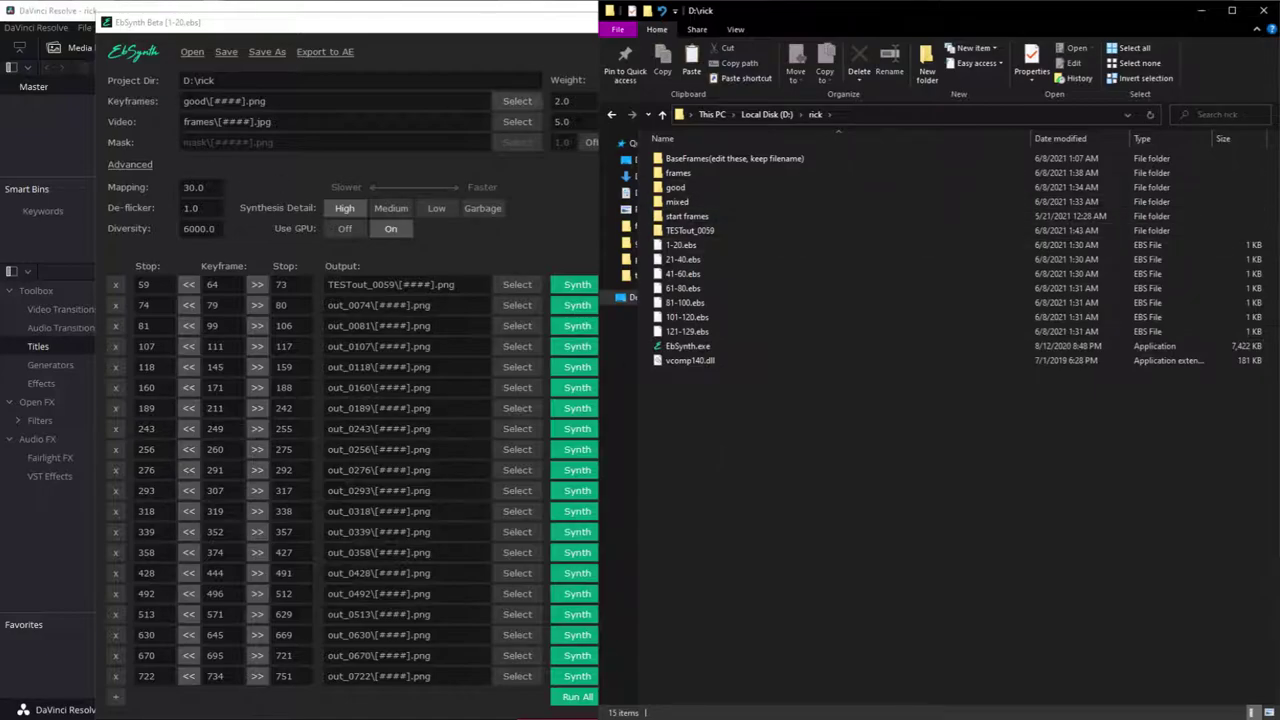
- Bring up Resolve and drag the viewer divider up to enlarge the timeline
click(200, 84)
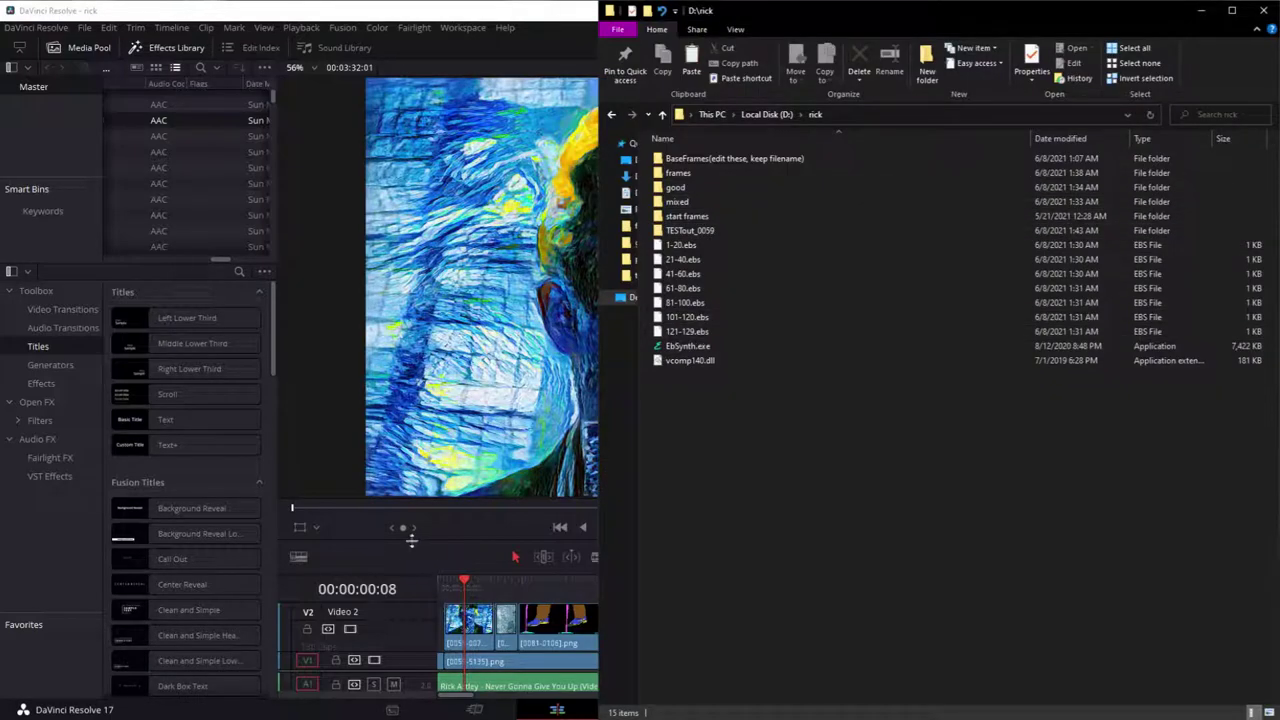
click(418, 548)
drag(440, 560, 464, 342)
- Drag the TESTout_0059 folder from Explorer onto Video 4 at the timeline start
key(alt+Tab)
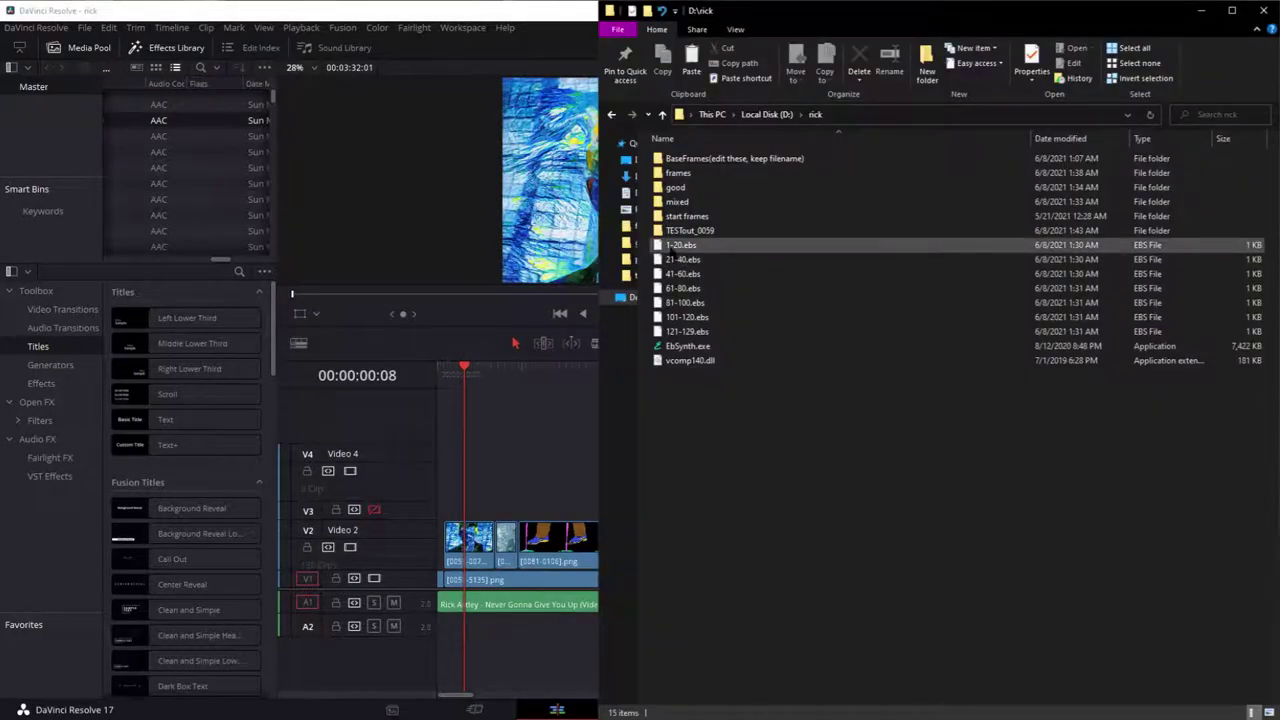
click(681, 231)
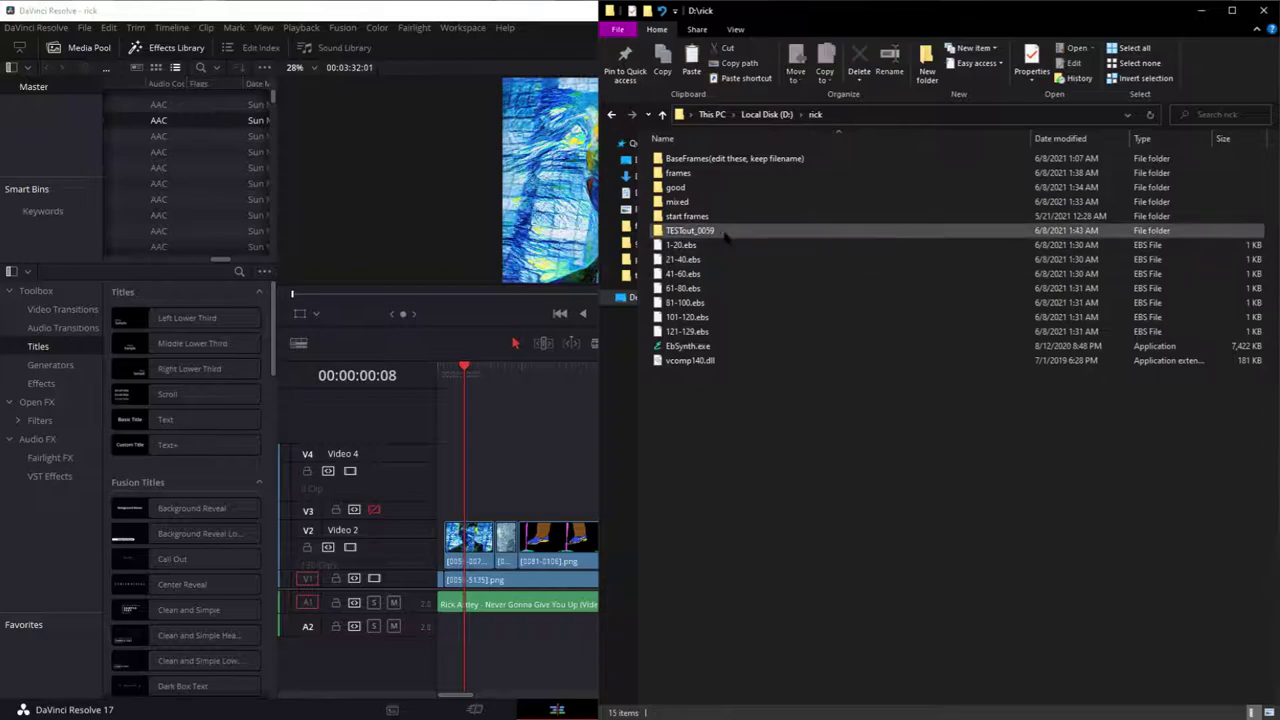
drag(731, 234, 497, 480)
- Play the new clip, compare opening frames, then delete the test clip from Video 4
key(space)
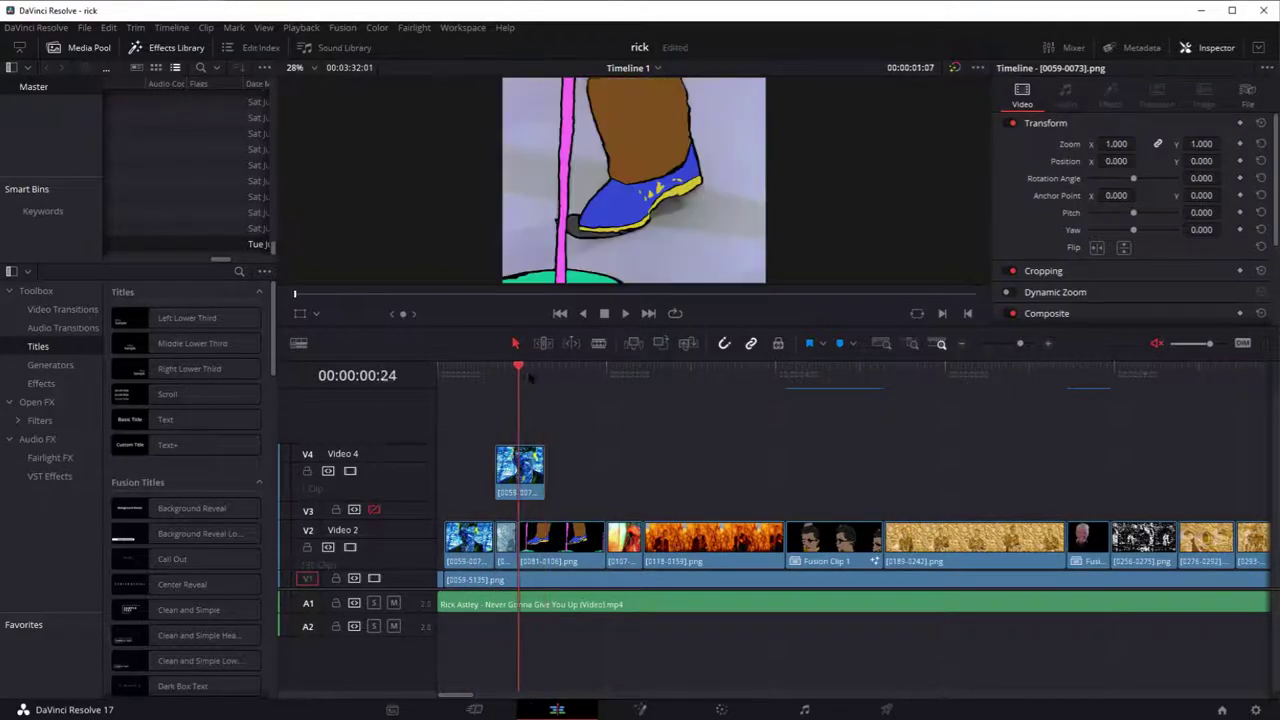
mouse_move(518, 376)
mouse_down()
mouse_move(500, 376)
mouse_move(537, 378)
mouse_move(494, 378)
mouse_up()
click(530, 490)
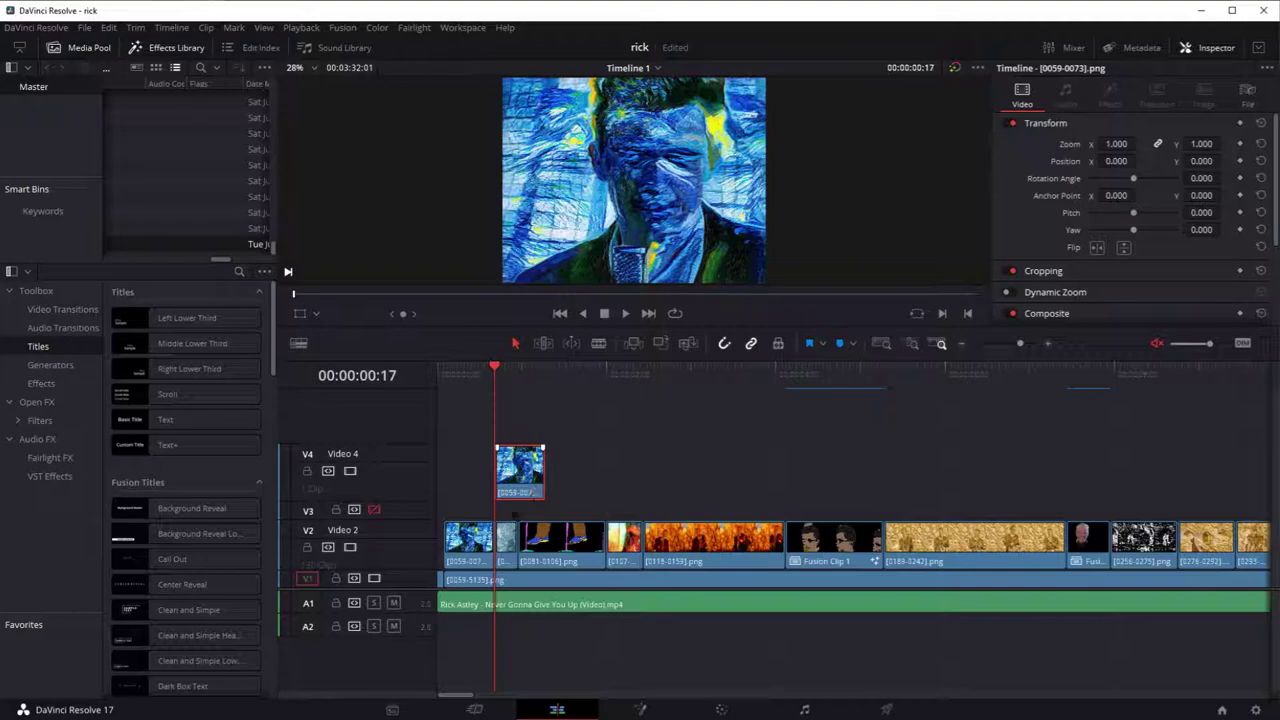
key(Delete)
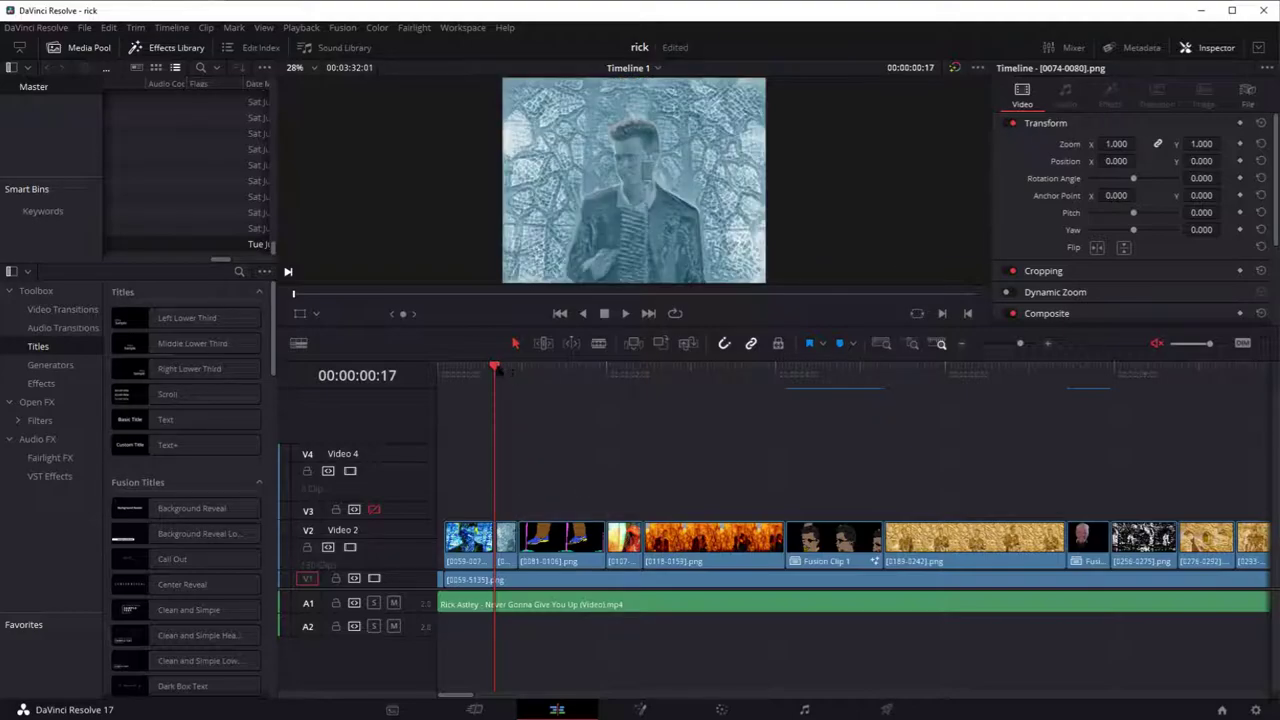
drag(498, 372, 606, 400)
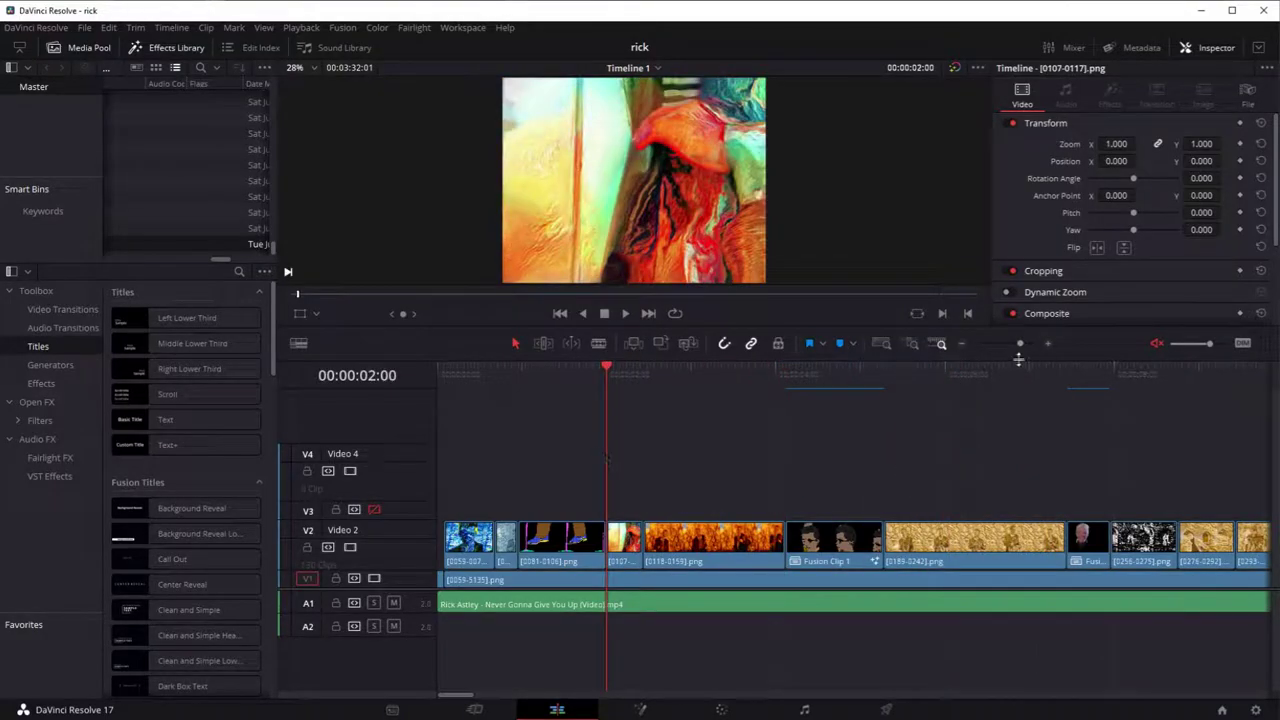
- Zoom the timeline out to the whole edit, scrub back to about 18 seconds, and play it
drag(1019, 343, 1000, 343)
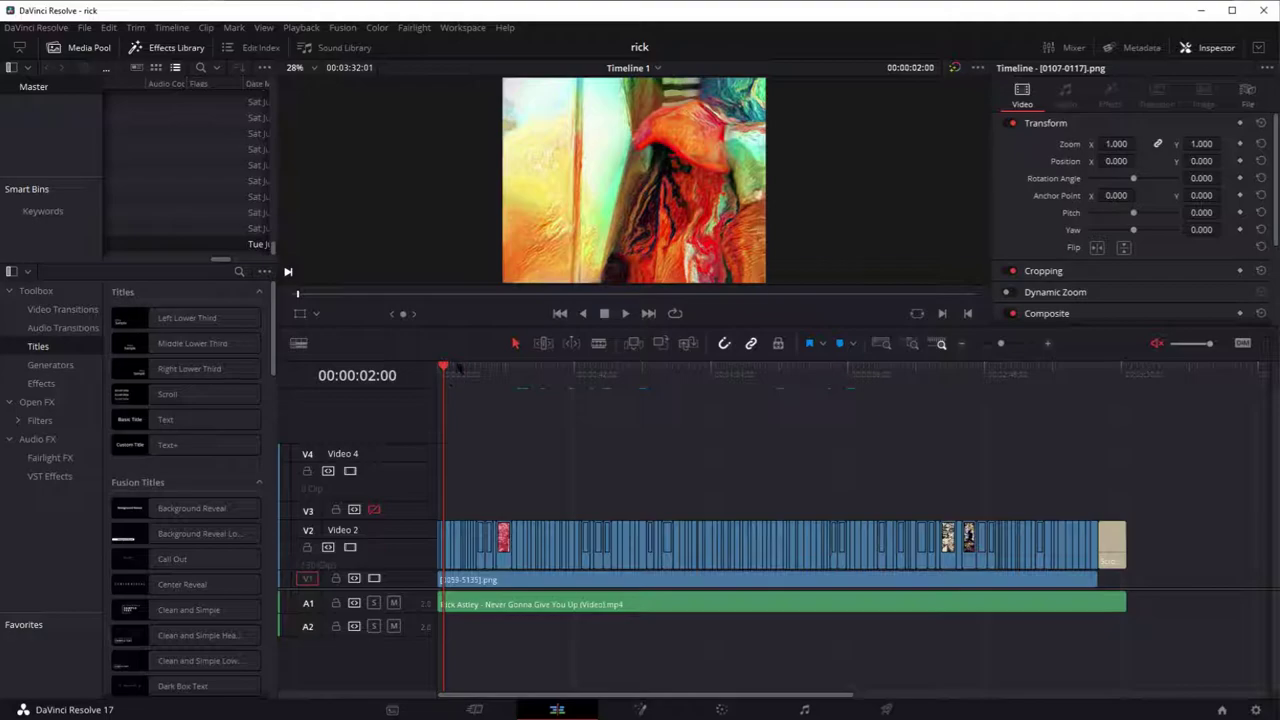
drag(442, 370, 792, 455)
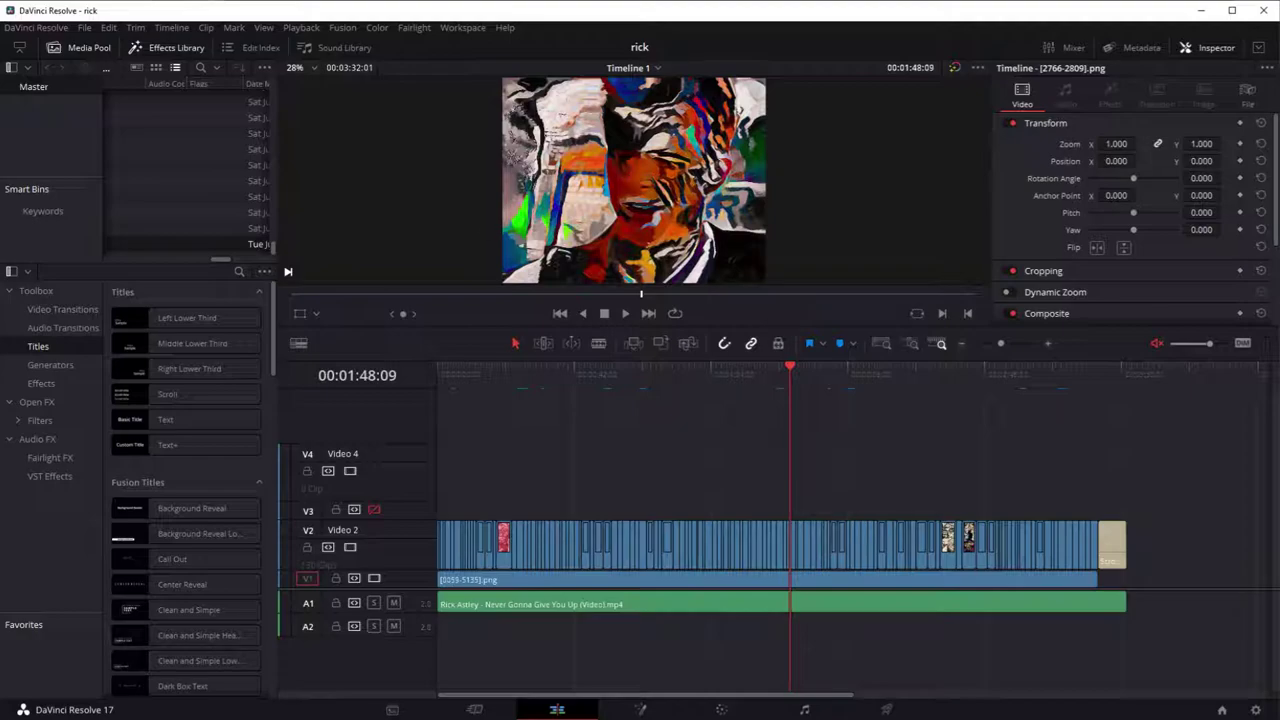
drag(788, 372, 551, 400)
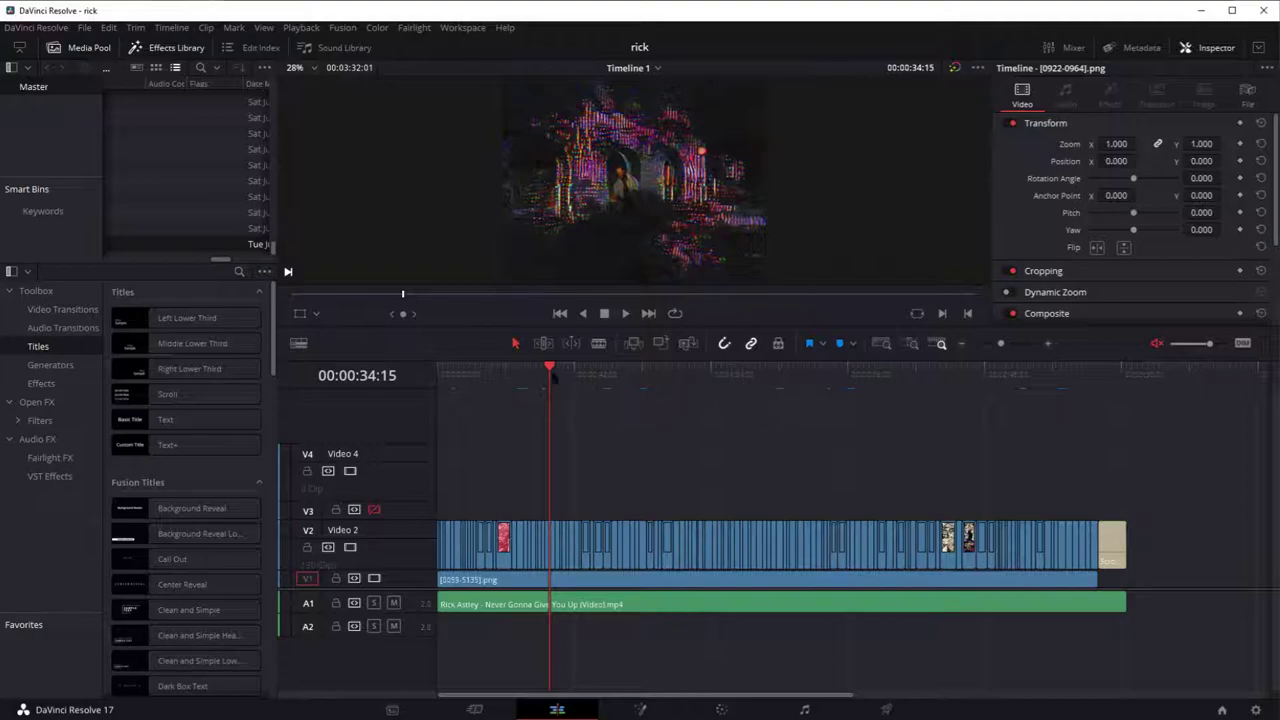
drag(552, 372, 497, 372)
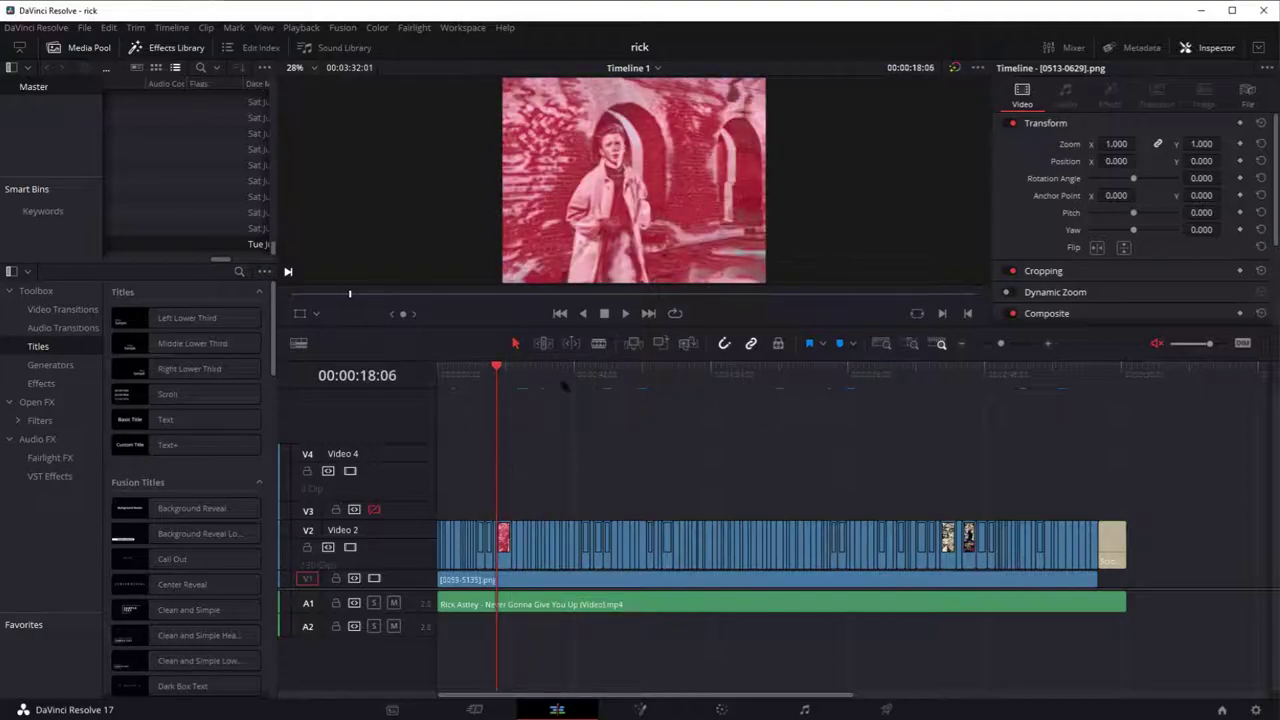
click(624, 315)
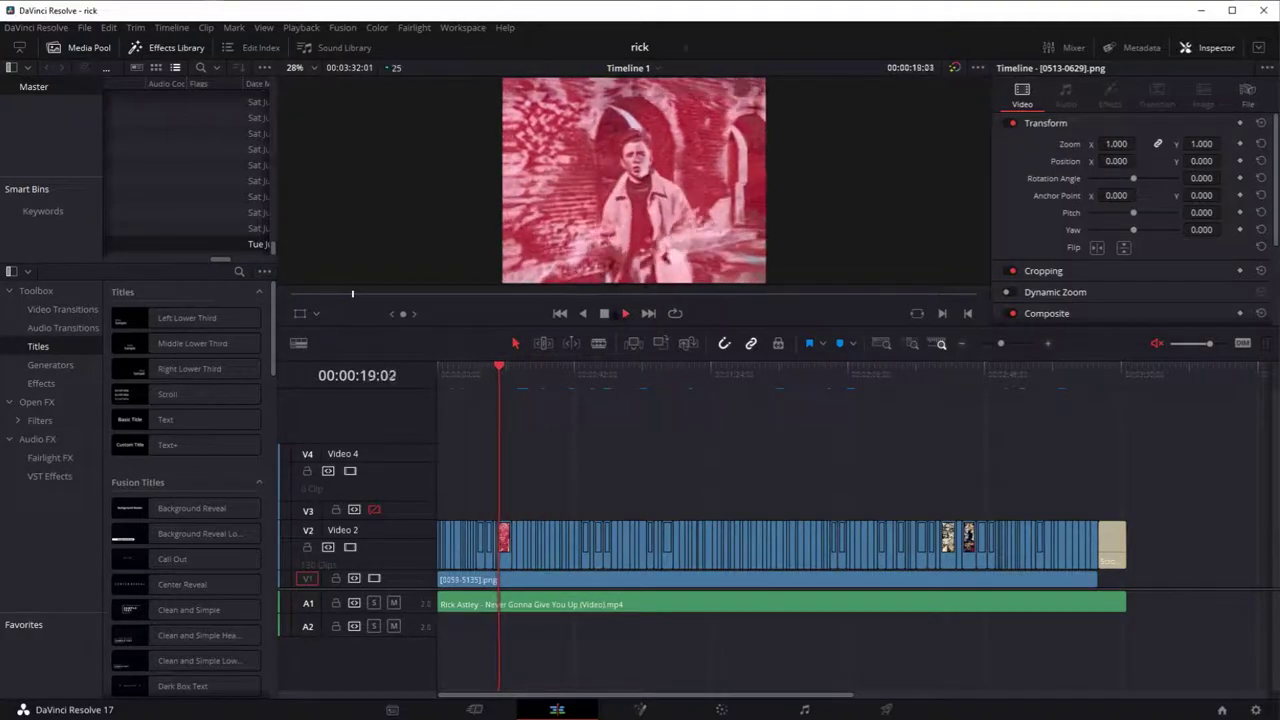
click(608, 315)
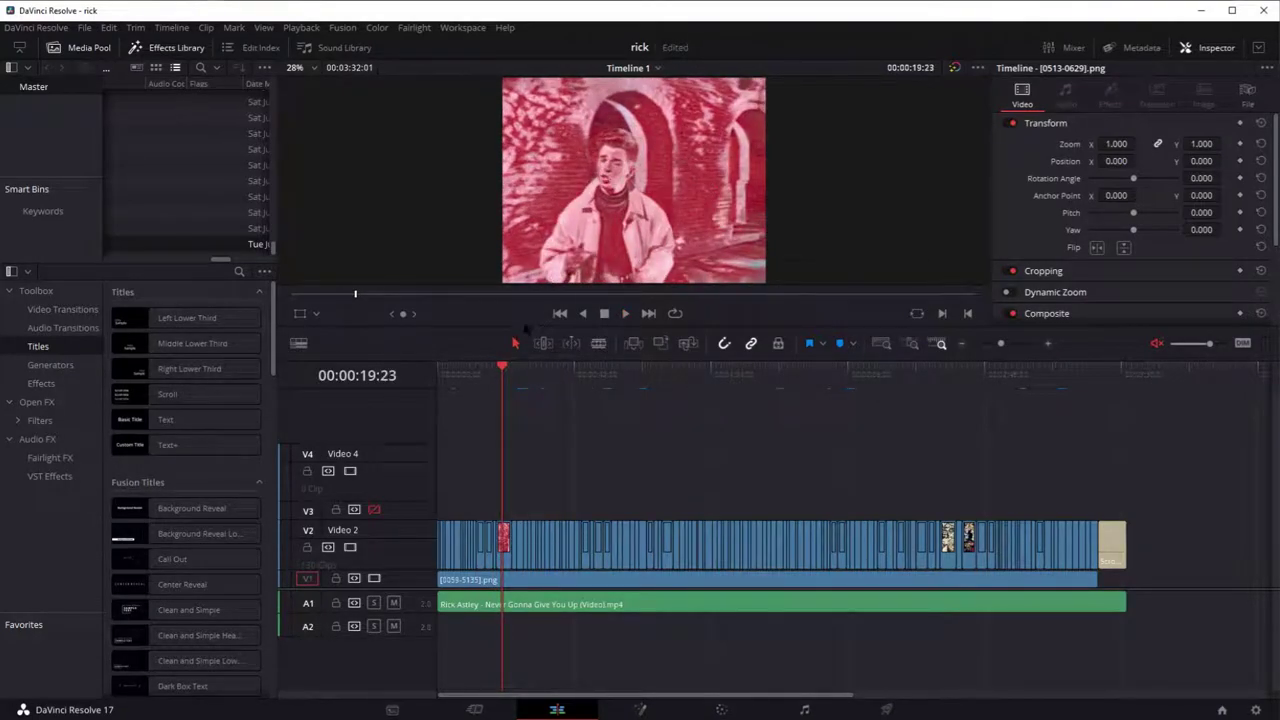
- Scrub Resolve's playhead to 00:01:04:08 and bring the EbSynth 1-20.ebs project forward
drag(525, 323, 525, 333)
drag(543, 384, 645, 395)
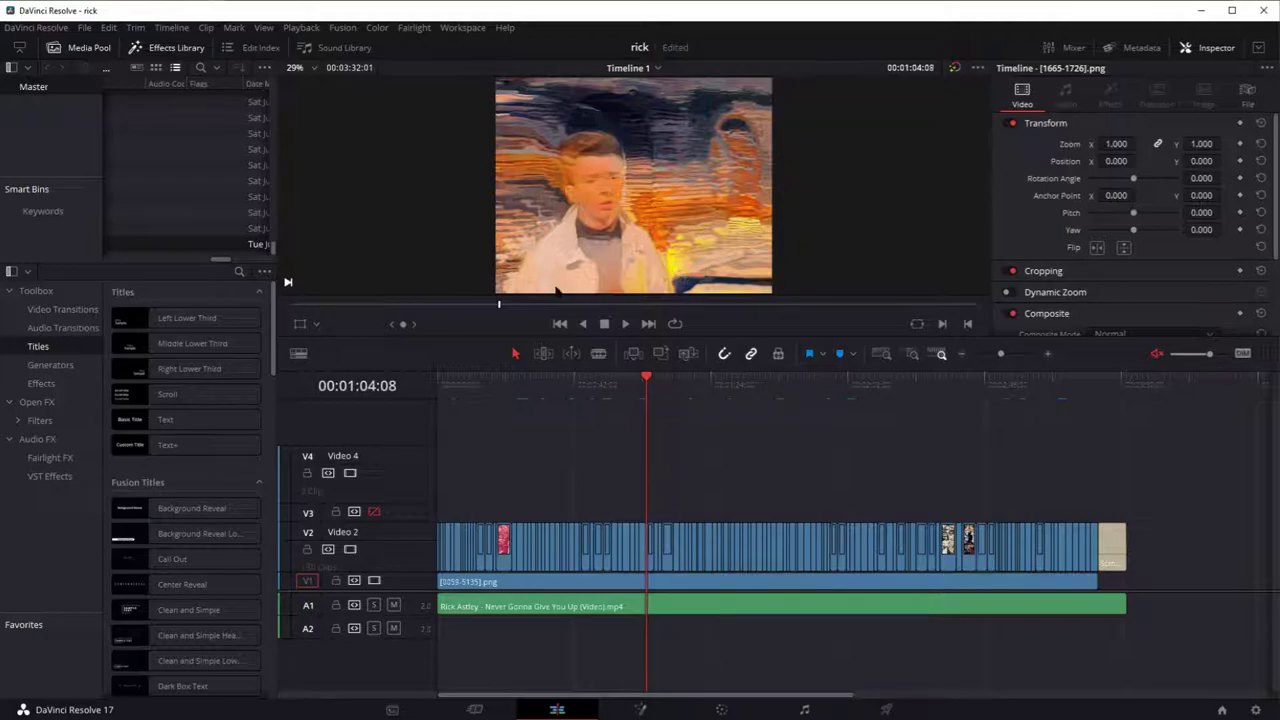
key(alt+Tab)
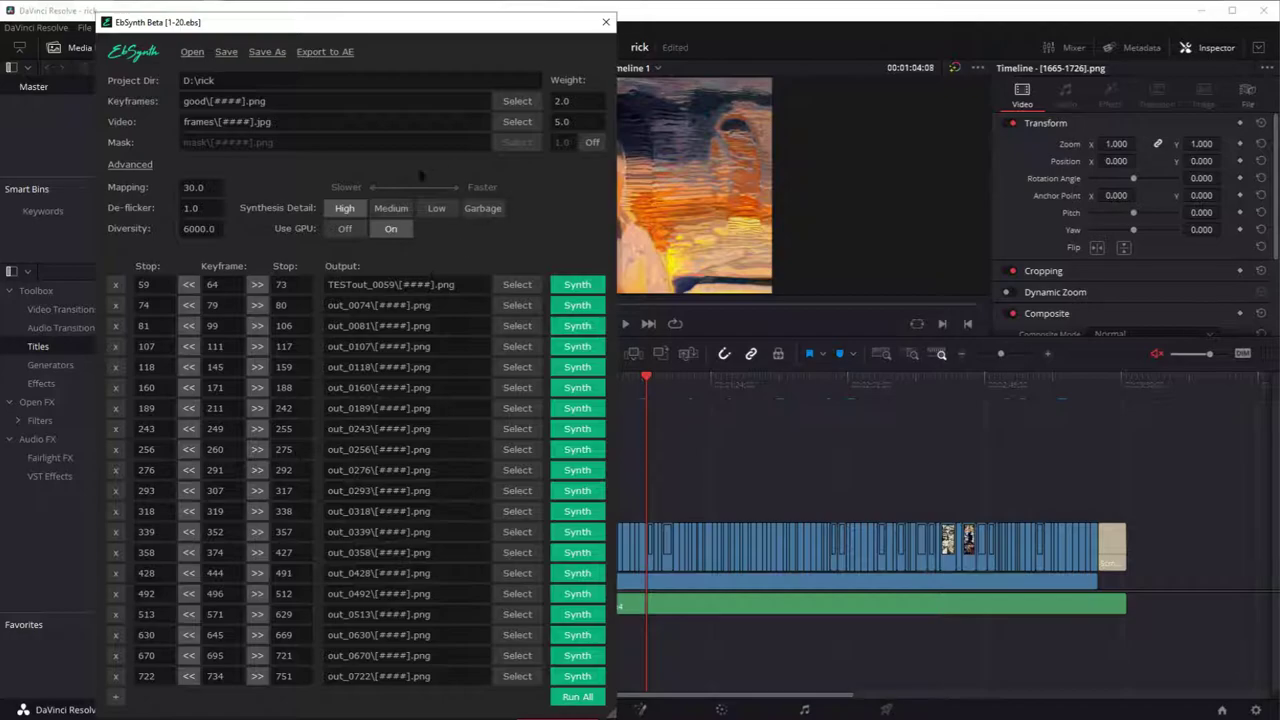
- Close EbSynth, switch to the D:\rick folder, and drag TESTout_0059 onto the Resolve timeline
click(605, 21)
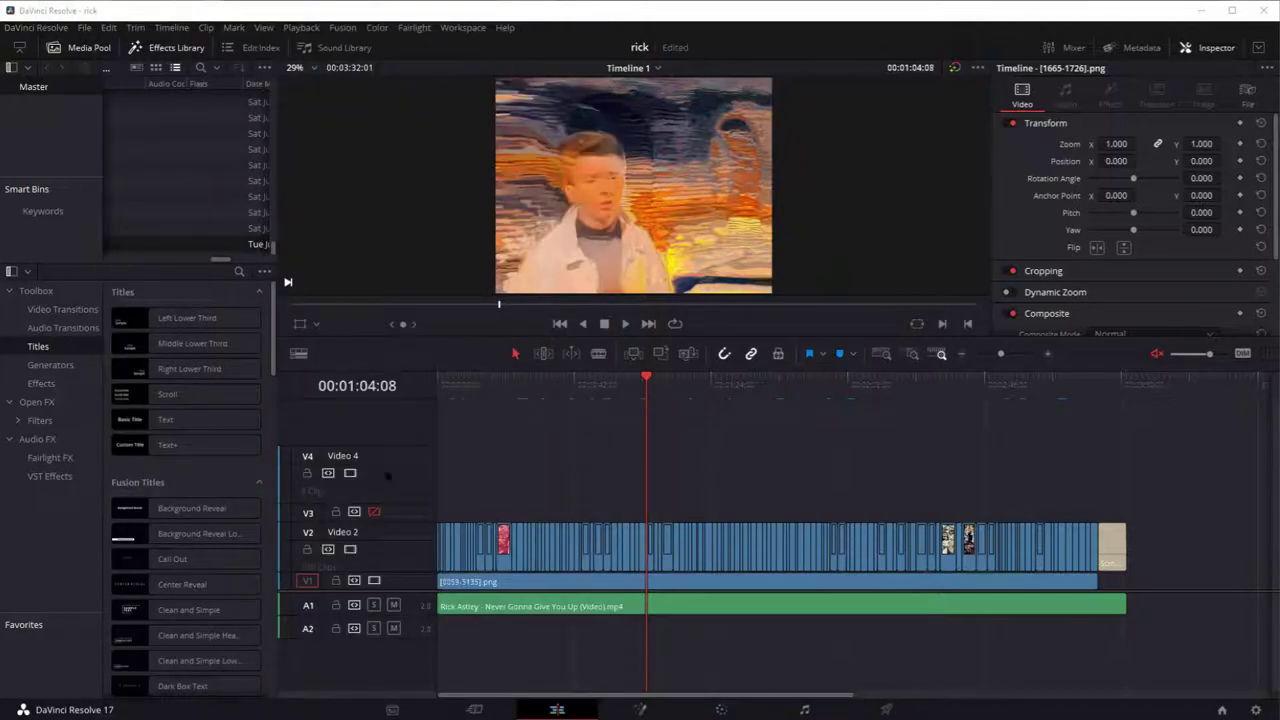
key(alt+Tab)
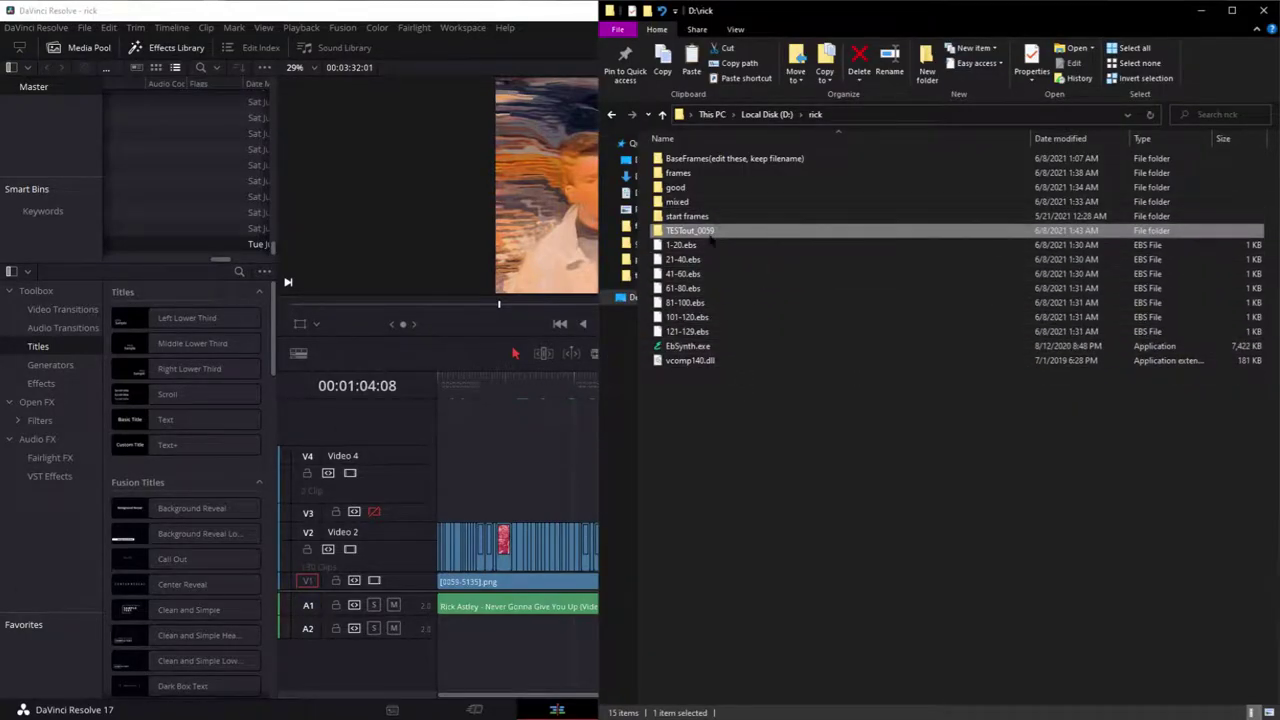
drag(705, 231, 516, 513)
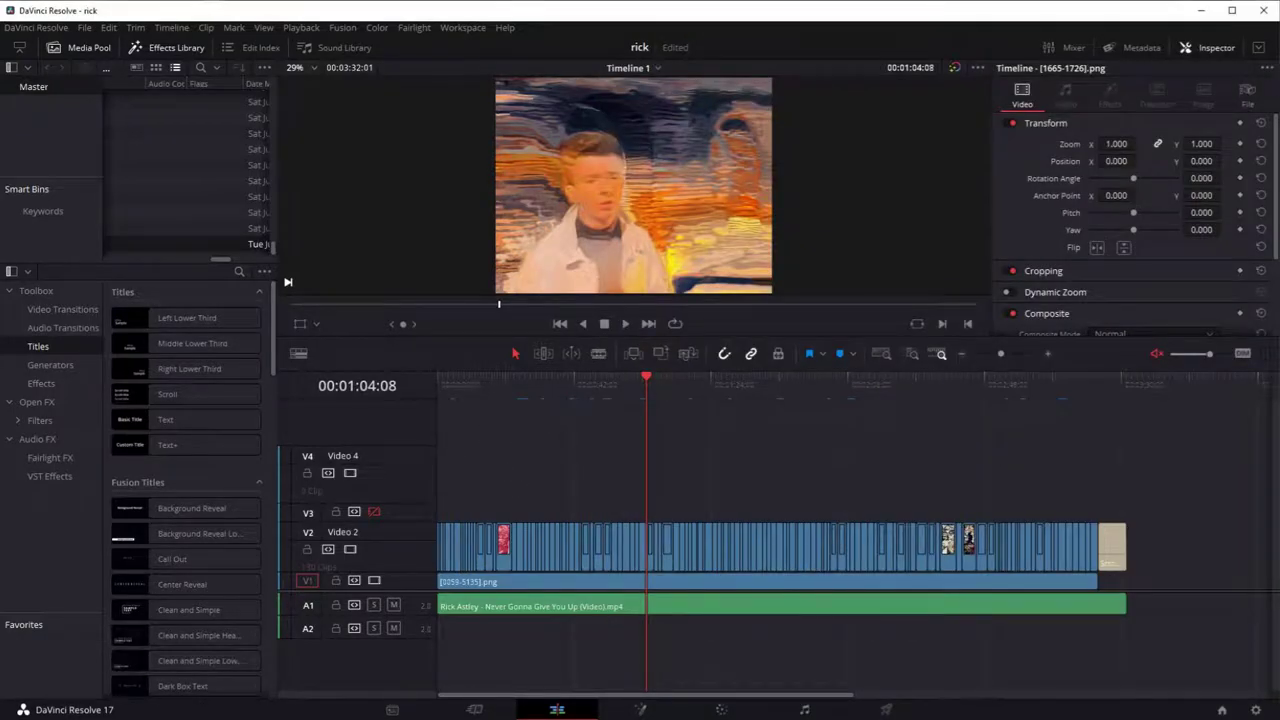